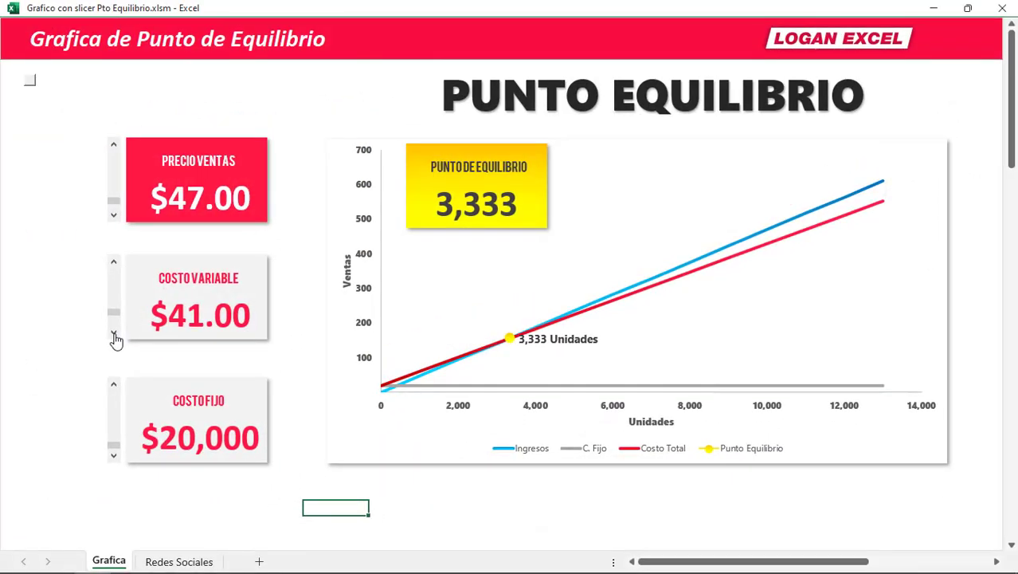
Step: Step the variable cost down to $40, the sales price to $46 and the fixed cost to $18,000
click(114, 335)
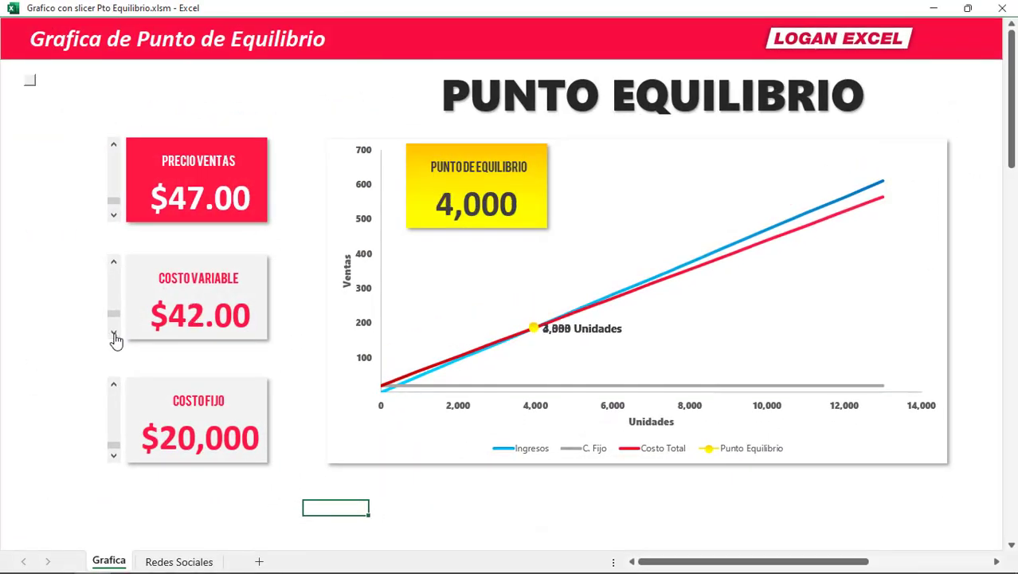
click(114, 384)
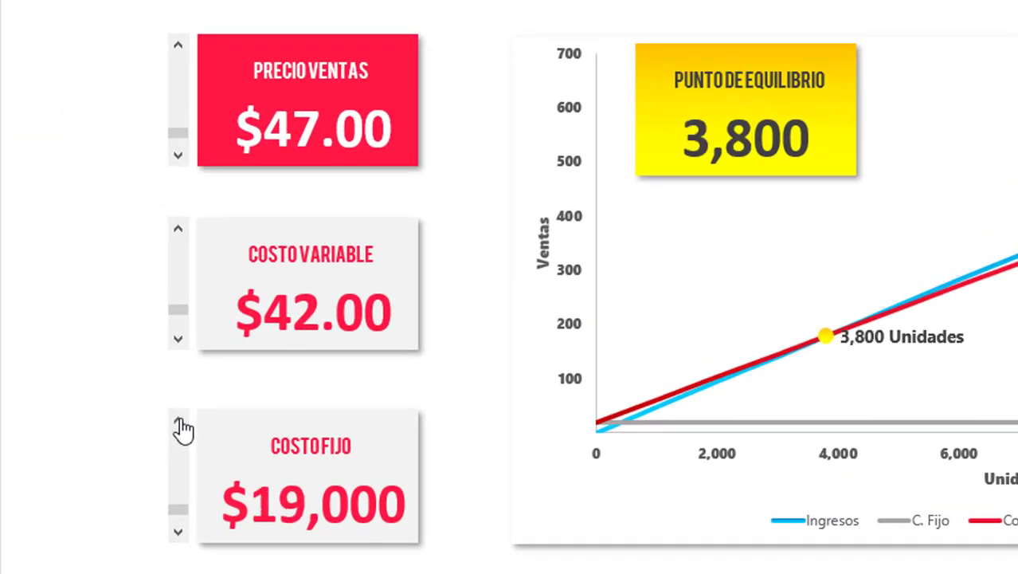
click(179, 231)
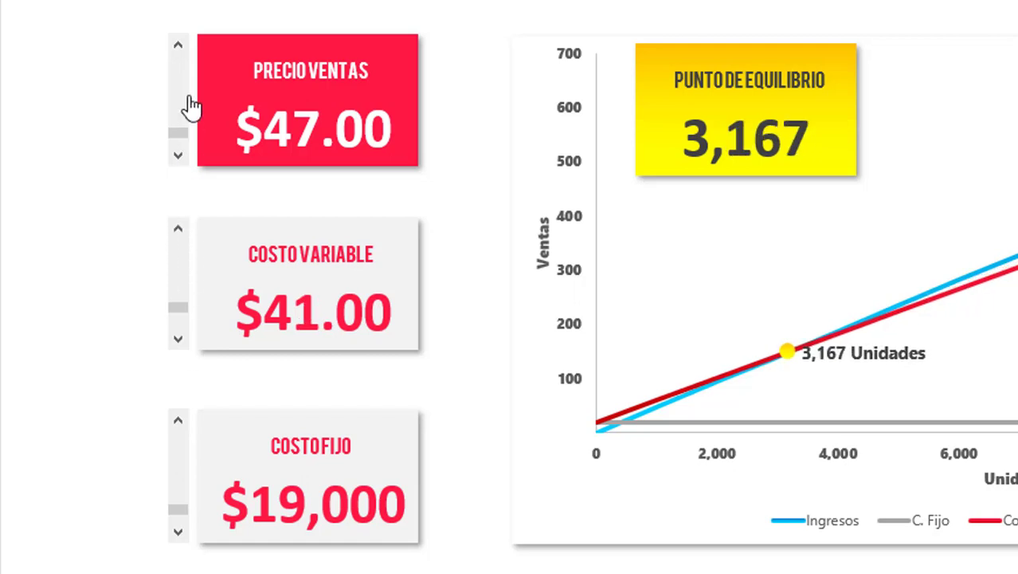
click(178, 48)
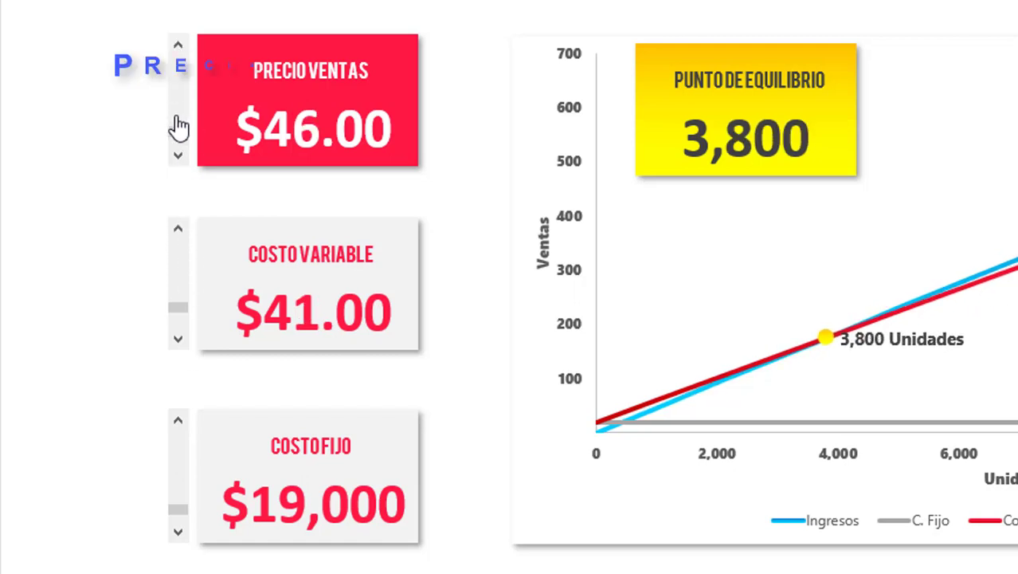
click(179, 231)
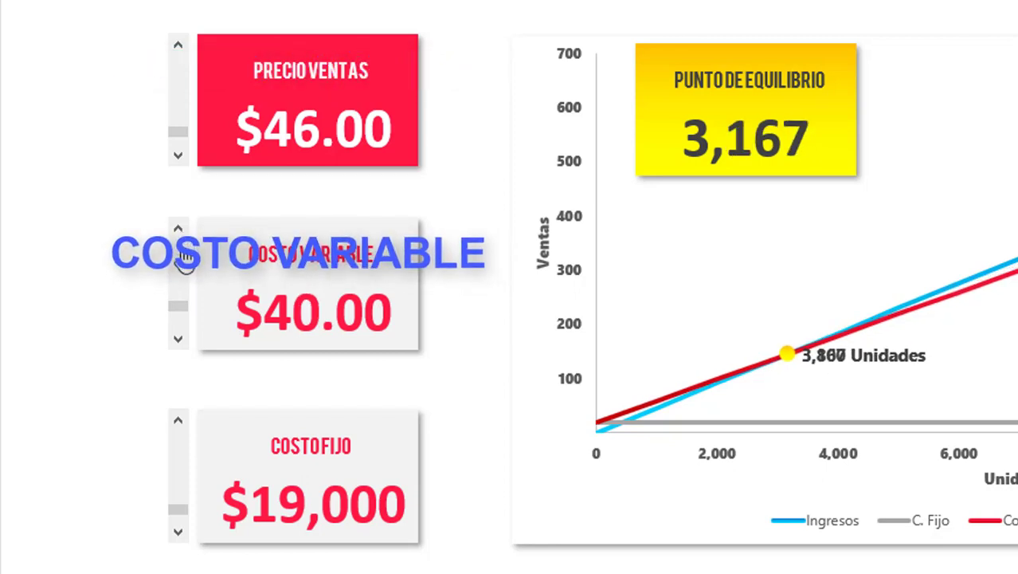
click(178, 425)
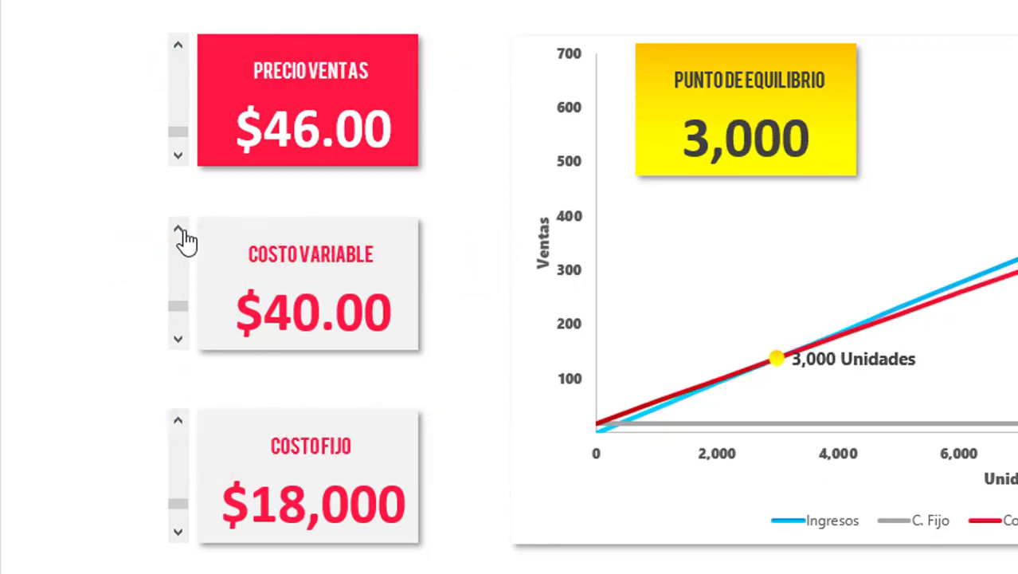
Step: Keep stepping: variable cost down to $37 and fixed cost to $17,000, with the price at $46
click(179, 232)
click(178, 120)
click(177, 151)
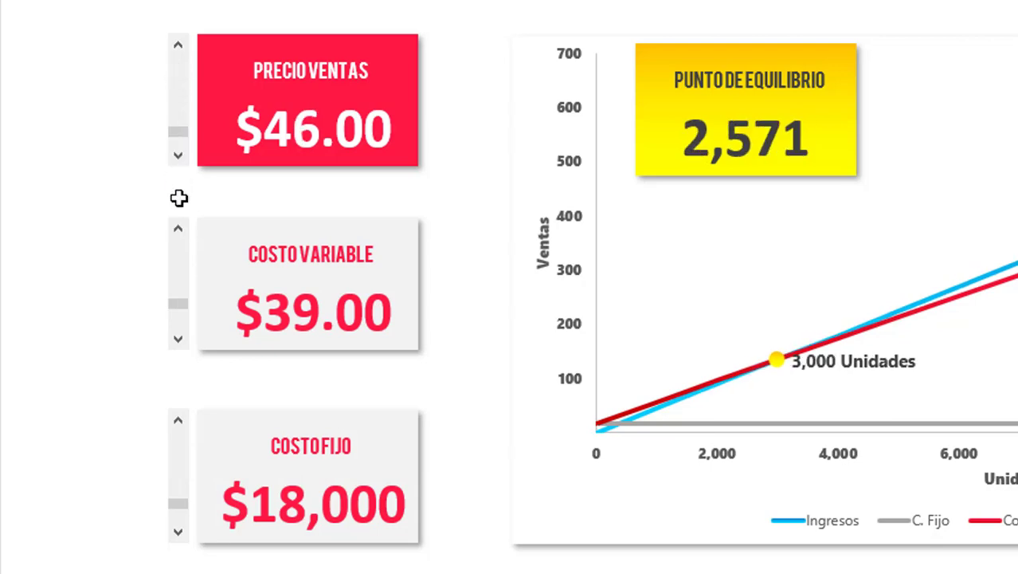
click(179, 231)
click(178, 420)
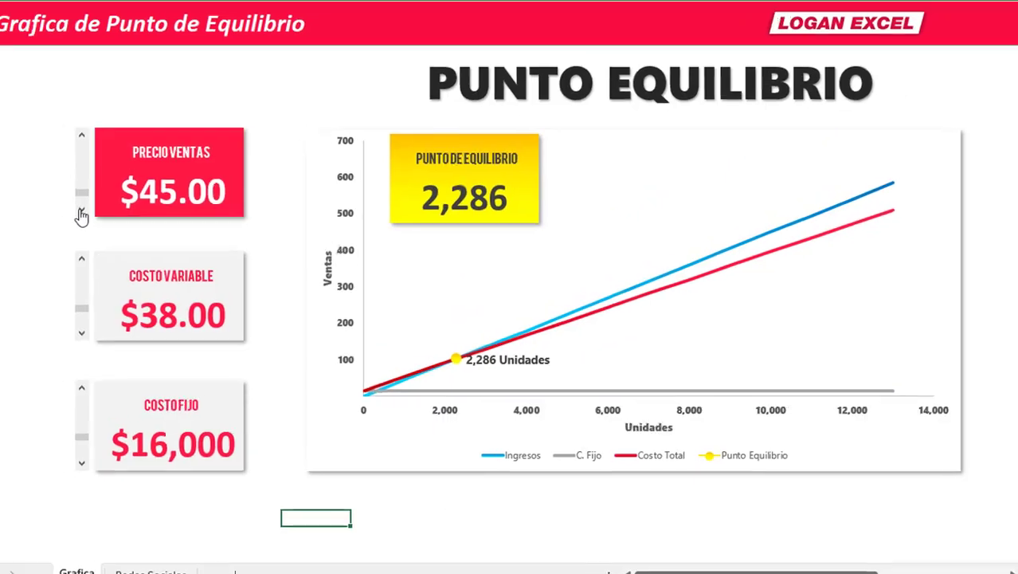
click(28, 199)
click(28, 334)
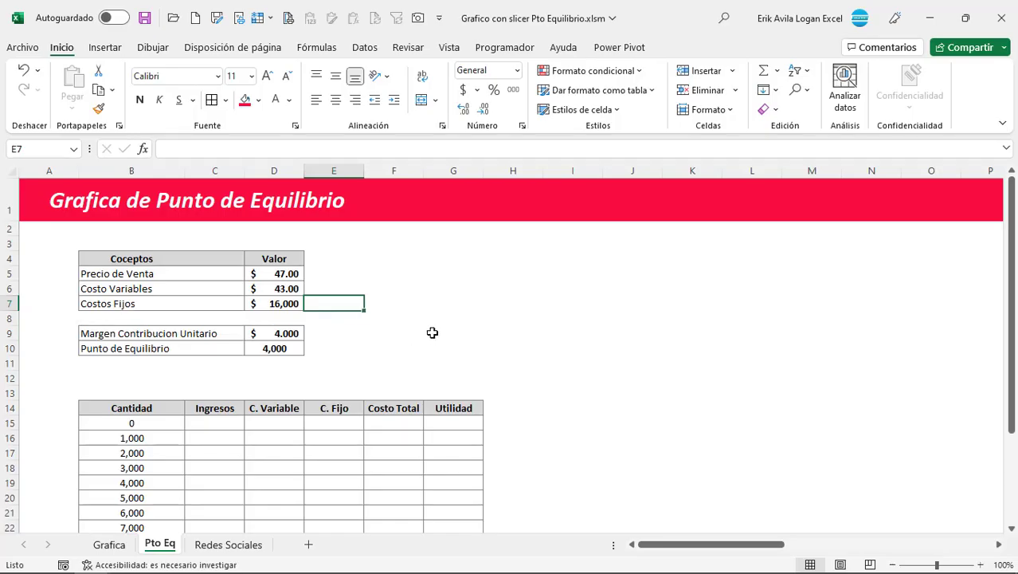
click(437, 301)
scroll(273, 322, down, 1)
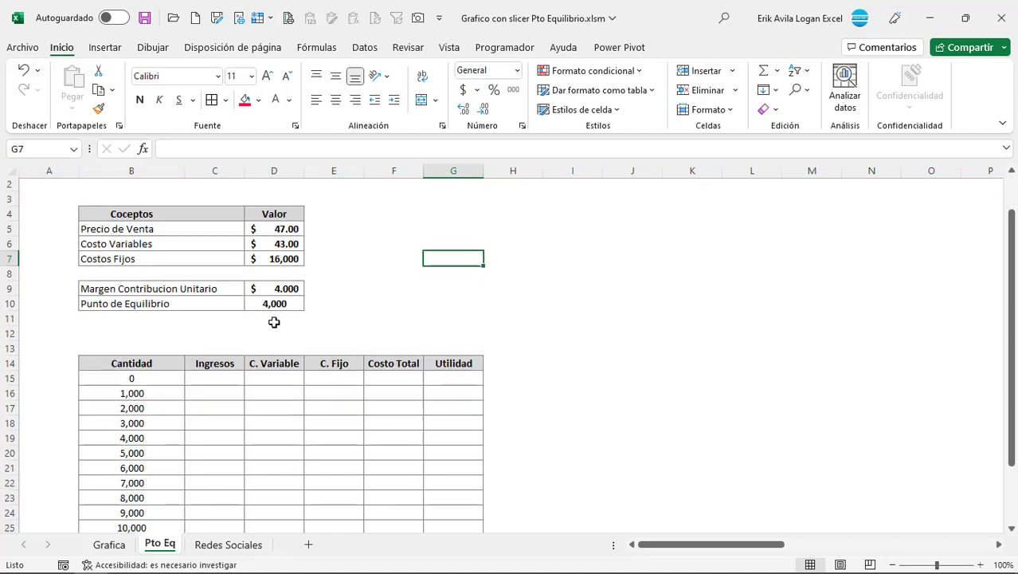
scroll(278, 321, down, 1)
scroll(281, 321, up, 2)
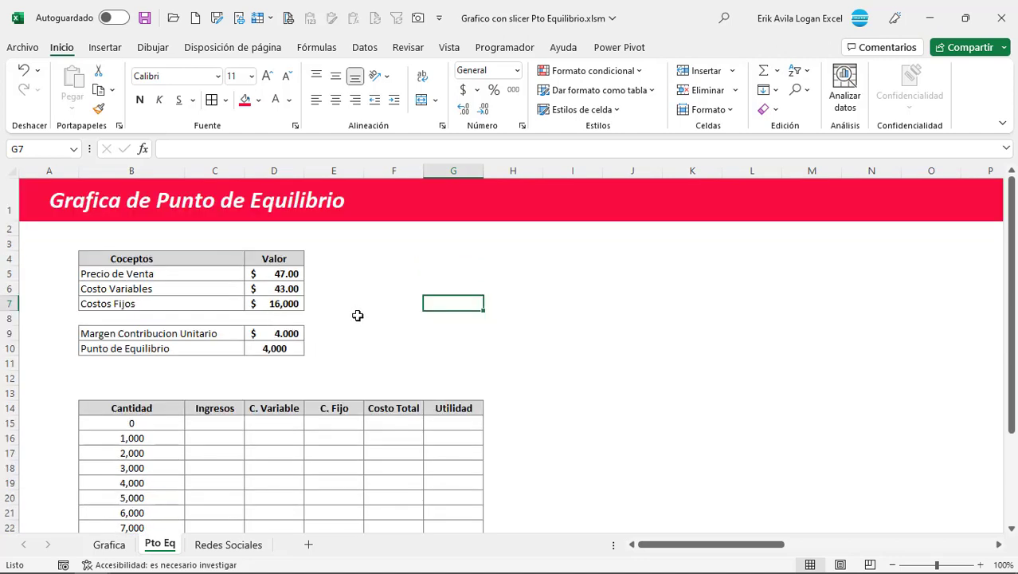
click(286, 337)
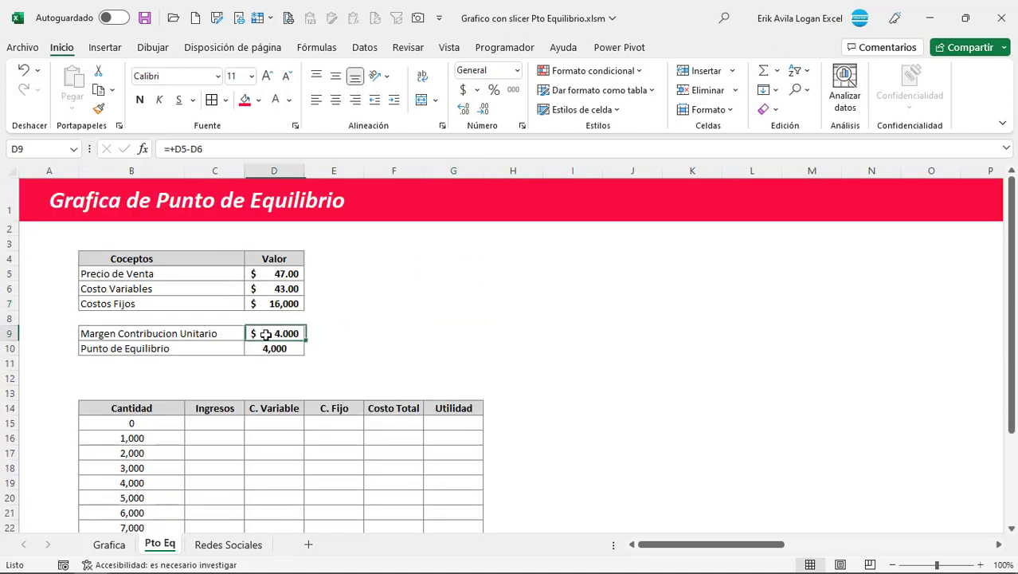
click(132, 275)
click(177, 337)
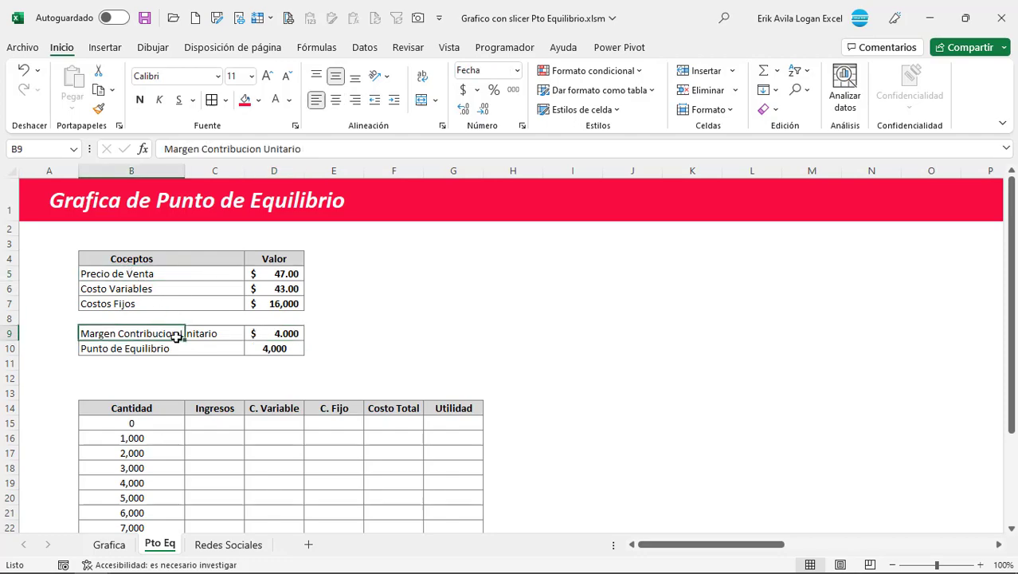
click(247, 295)
click(140, 288)
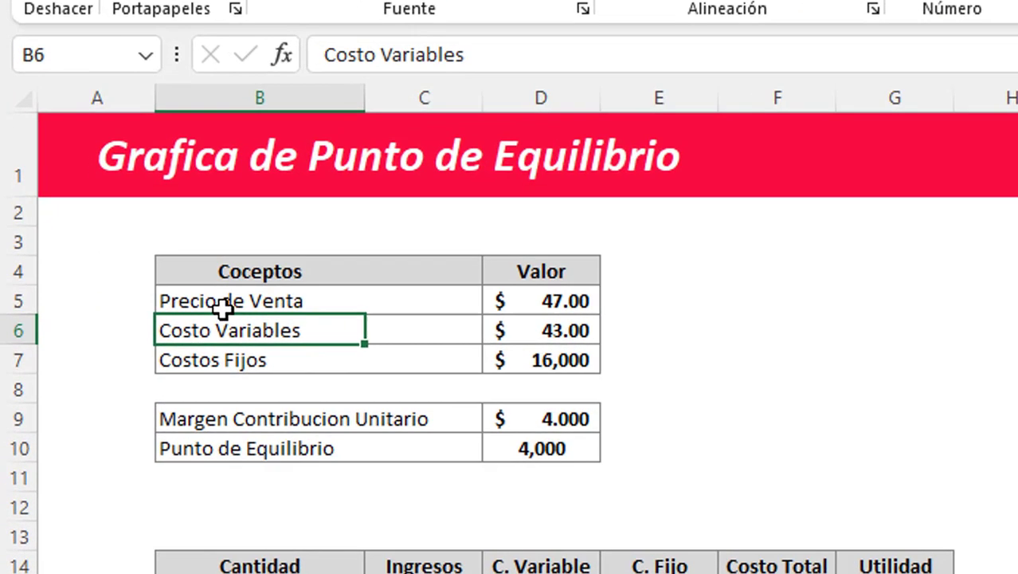
drag(162, 270, 394, 394)
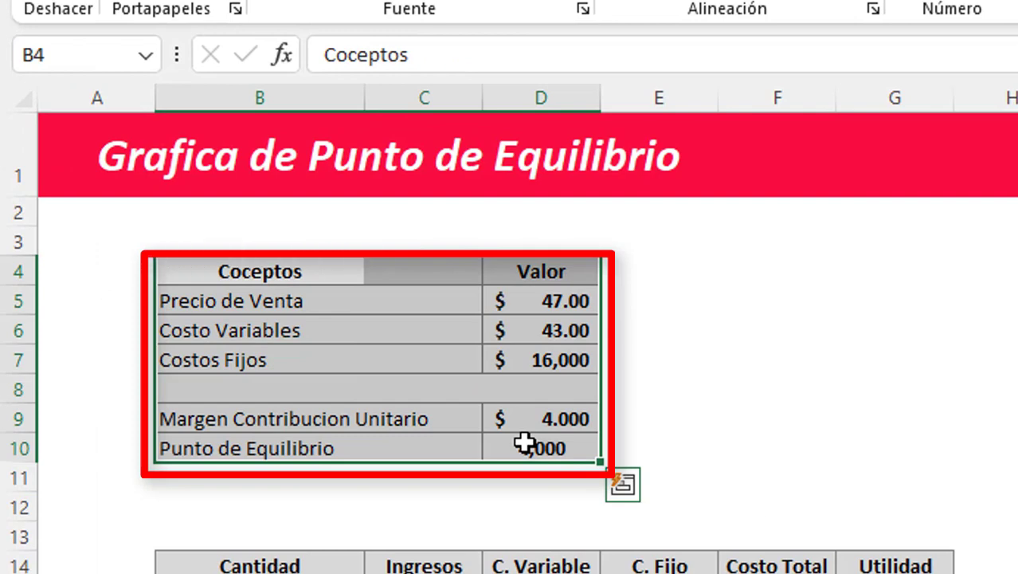
click(508, 332)
click(564, 303)
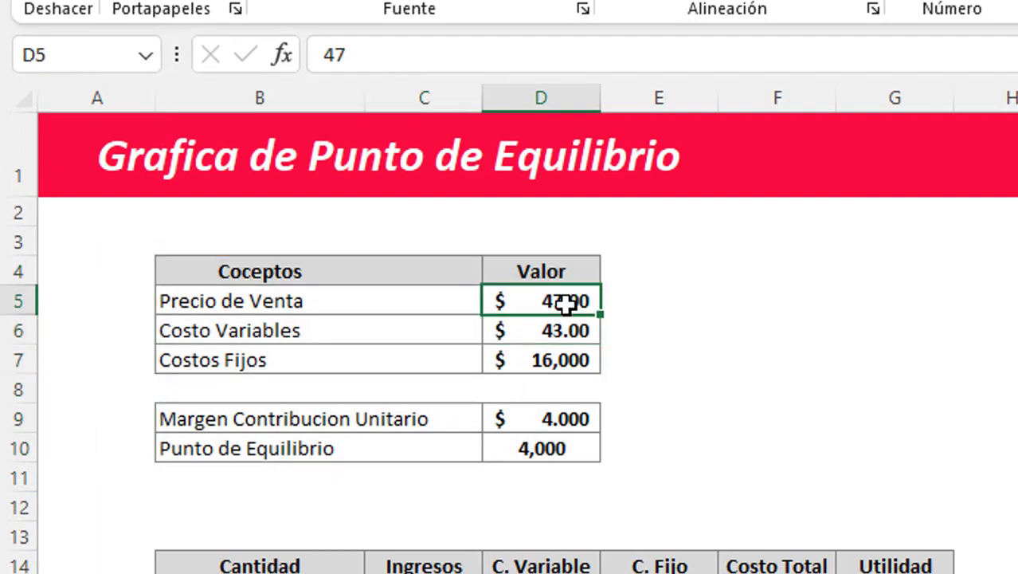
click(242, 303)
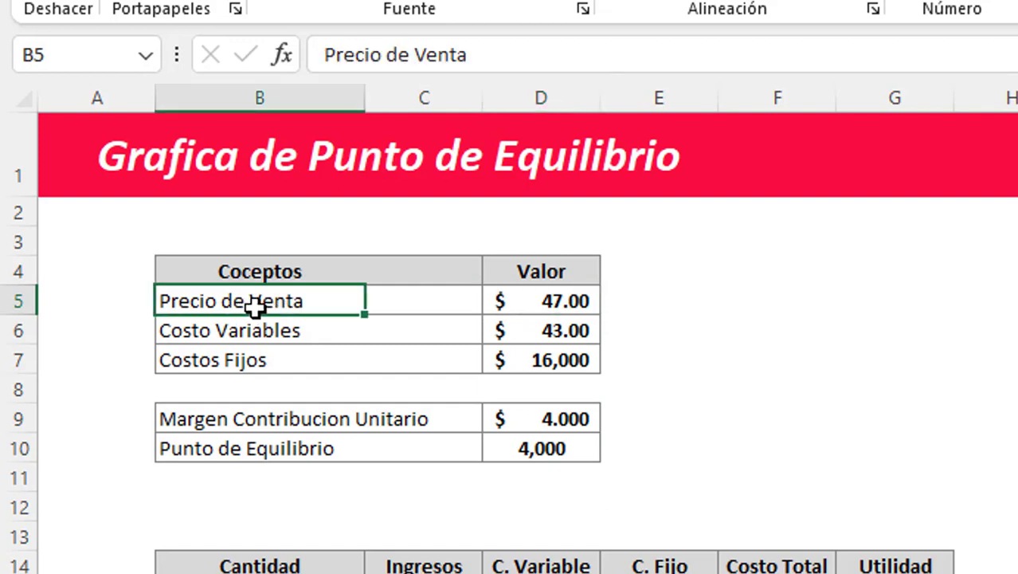
click(534, 301)
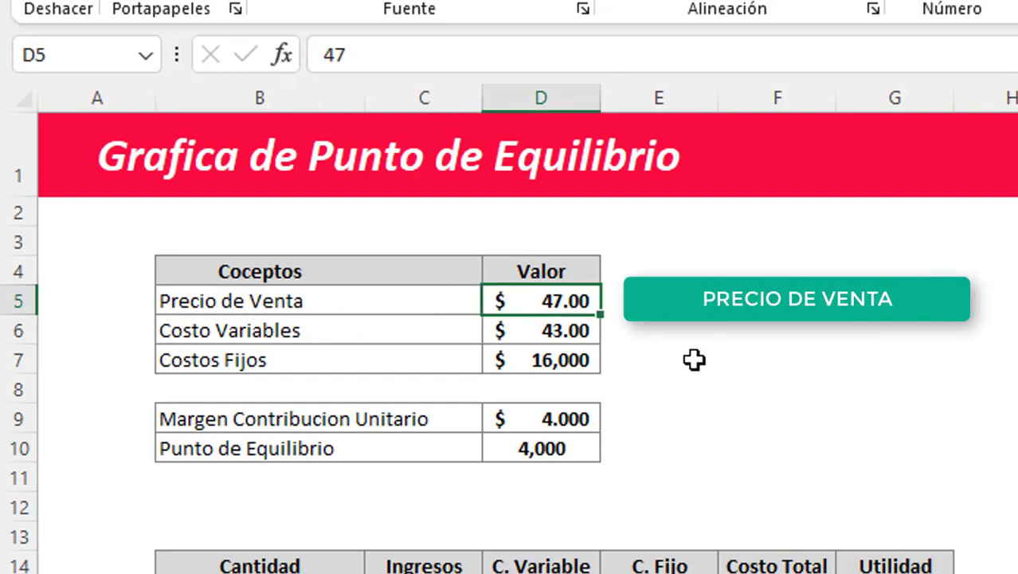
click(569, 335)
click(208, 342)
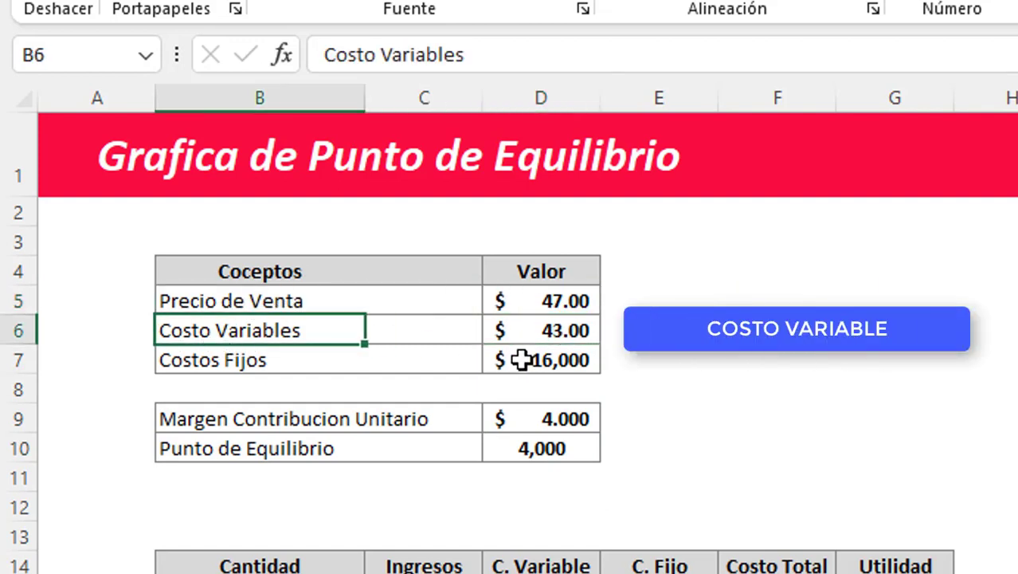
click(577, 333)
click(335, 368)
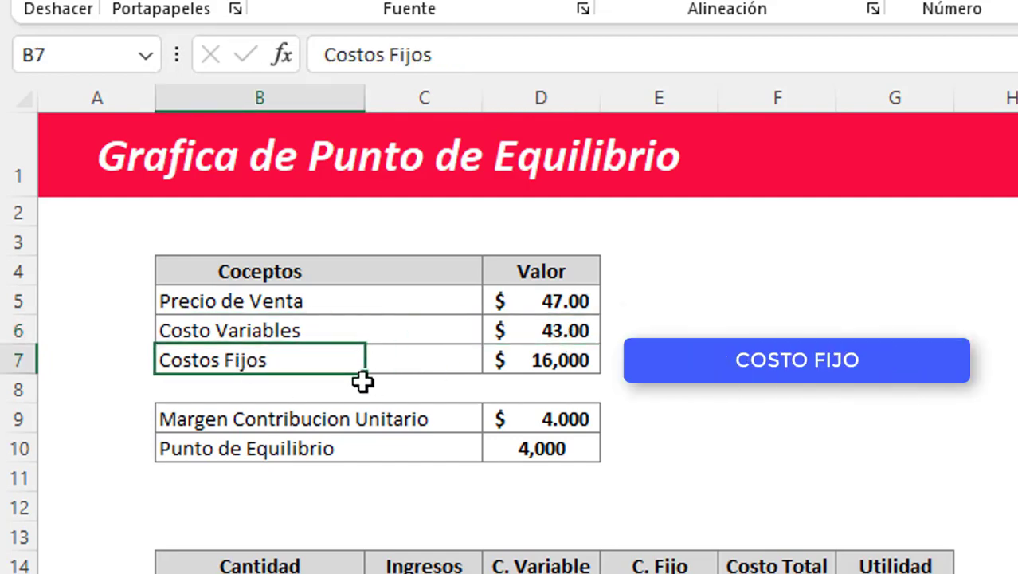
click(555, 360)
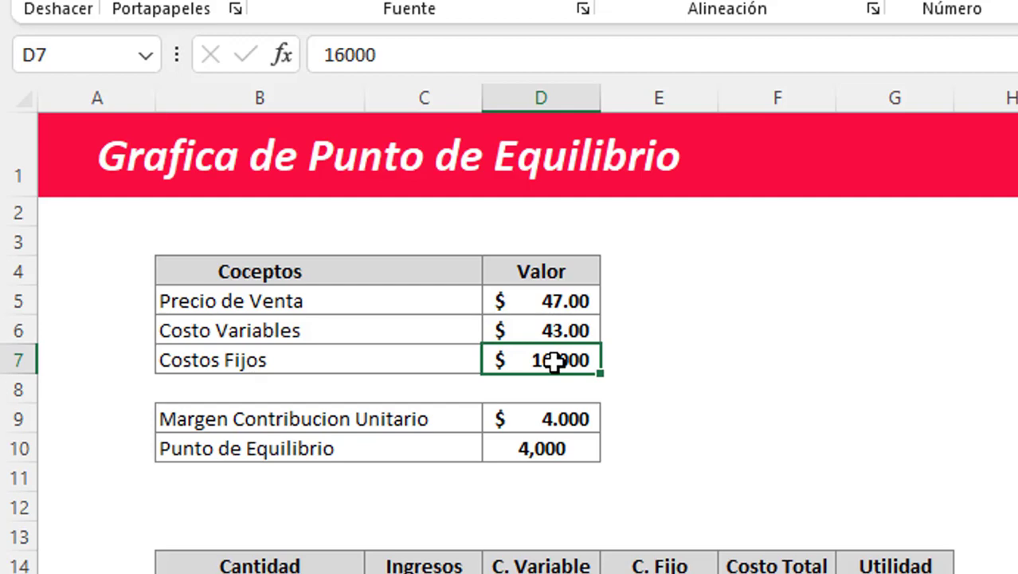
click(556, 307)
click(463, 431)
Step: Re-enter the contribution margin formula in D9 and the break-even formula in D10
click(218, 421)
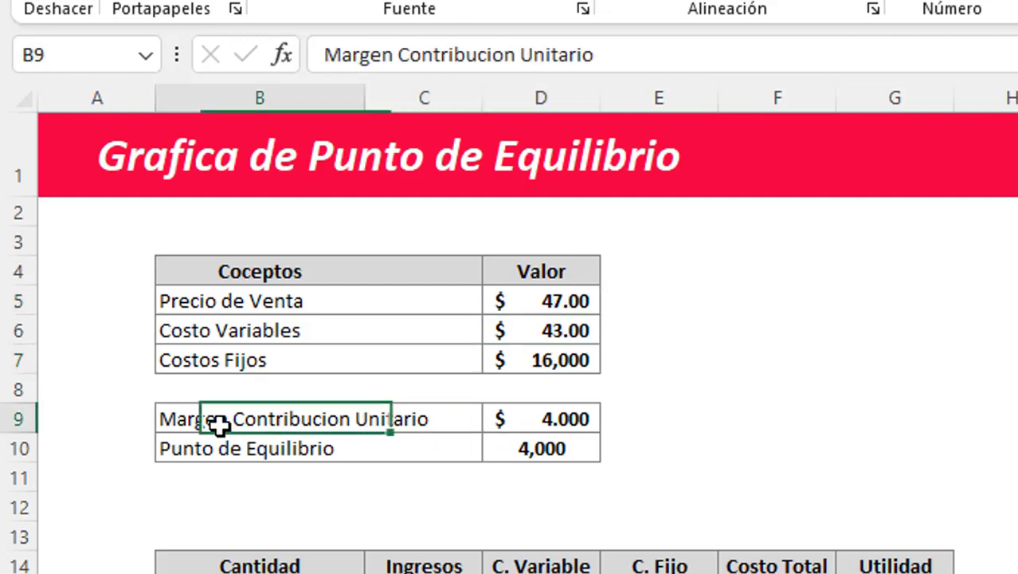
click(584, 420)
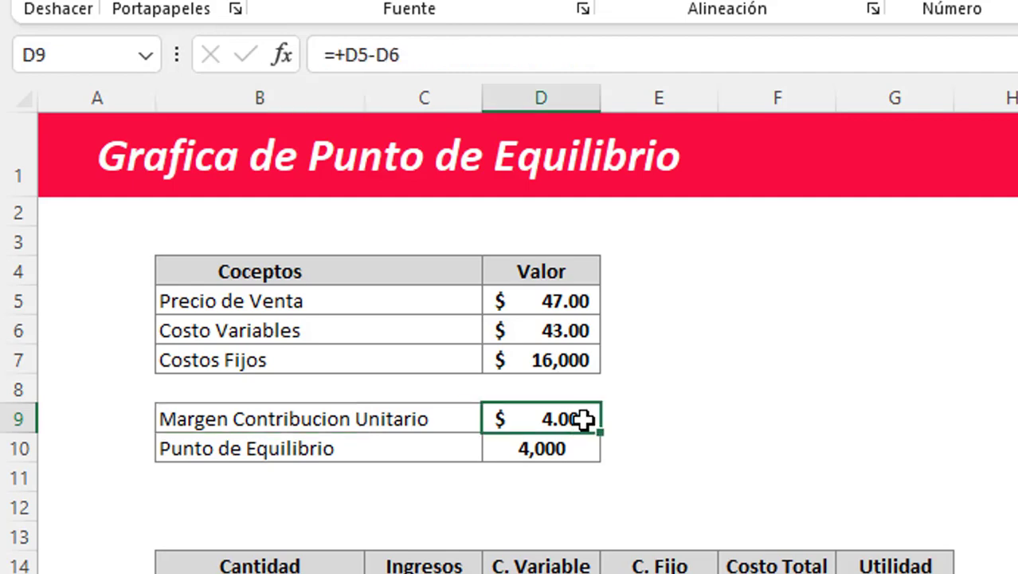
click(443, 62)
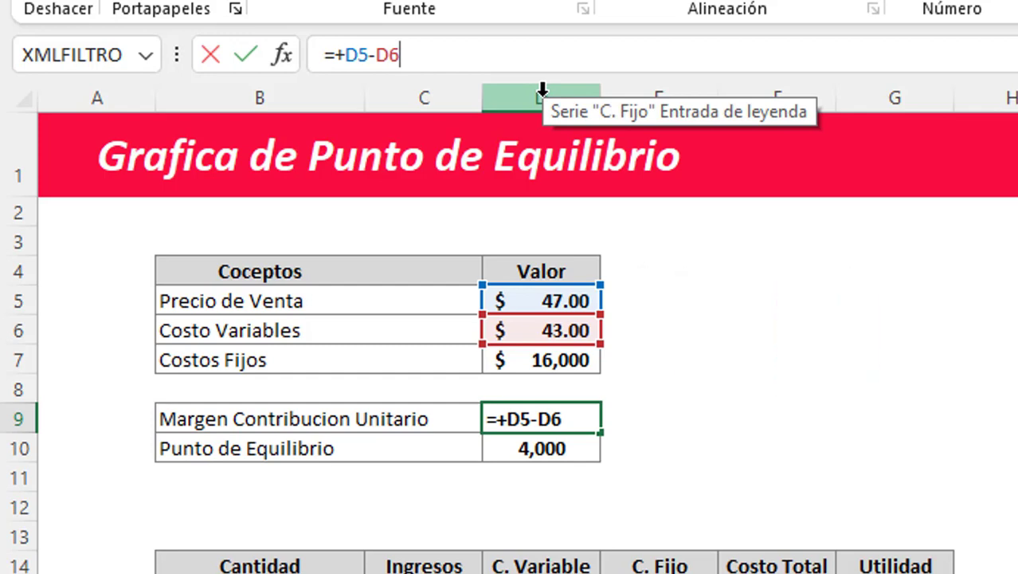
key(Return)
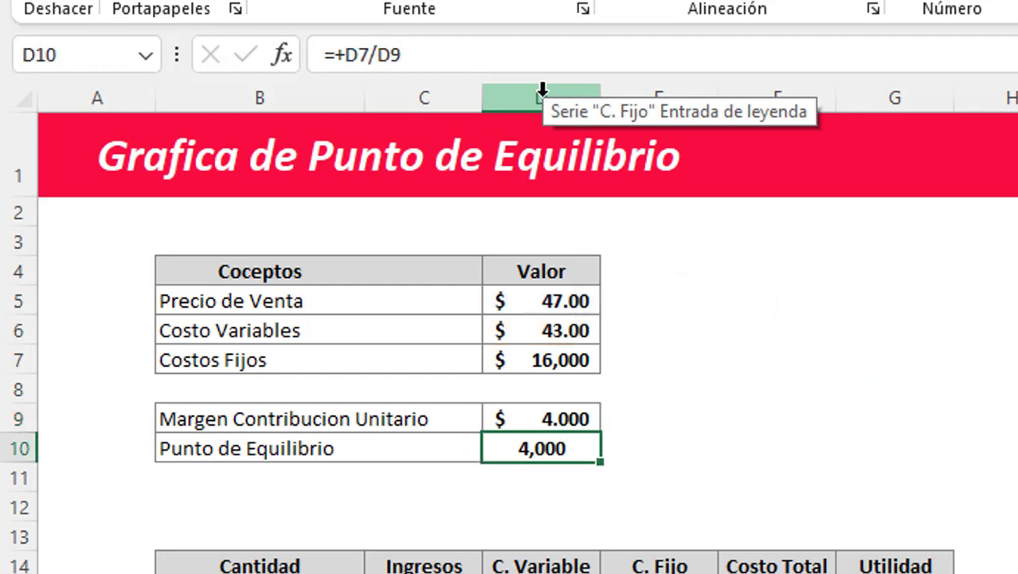
key(F2)
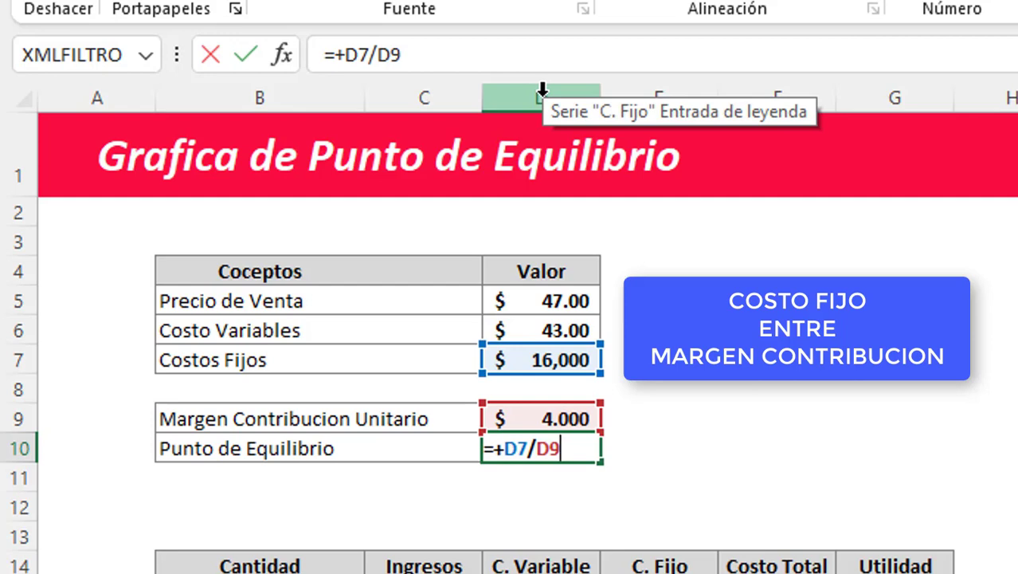
key(ctrl+Return)
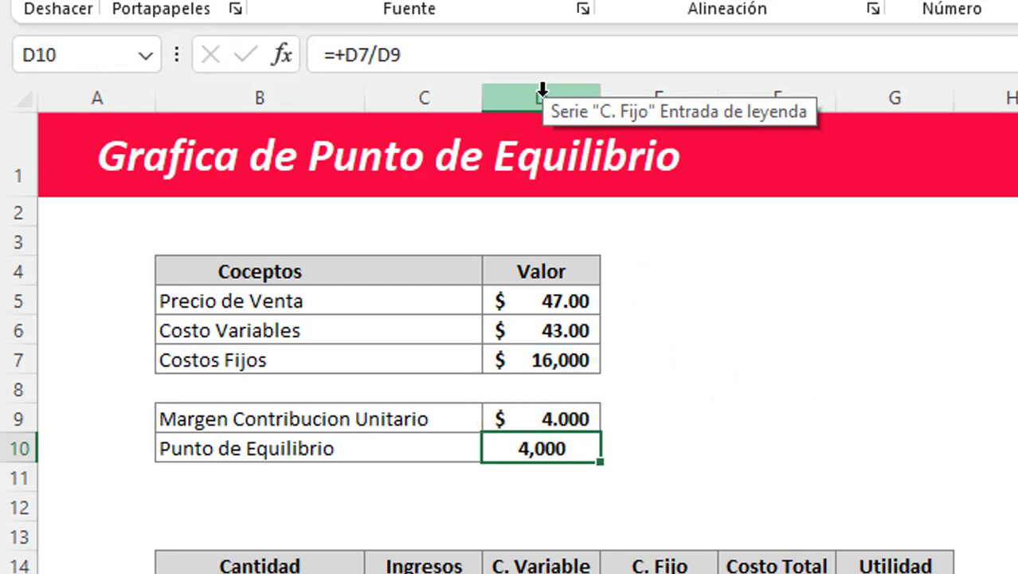
key(Return)
key(Up)
Step: Review the price, variable cost and fixed cost inputs in D5:D7 and the D9 margin
click(562, 301)
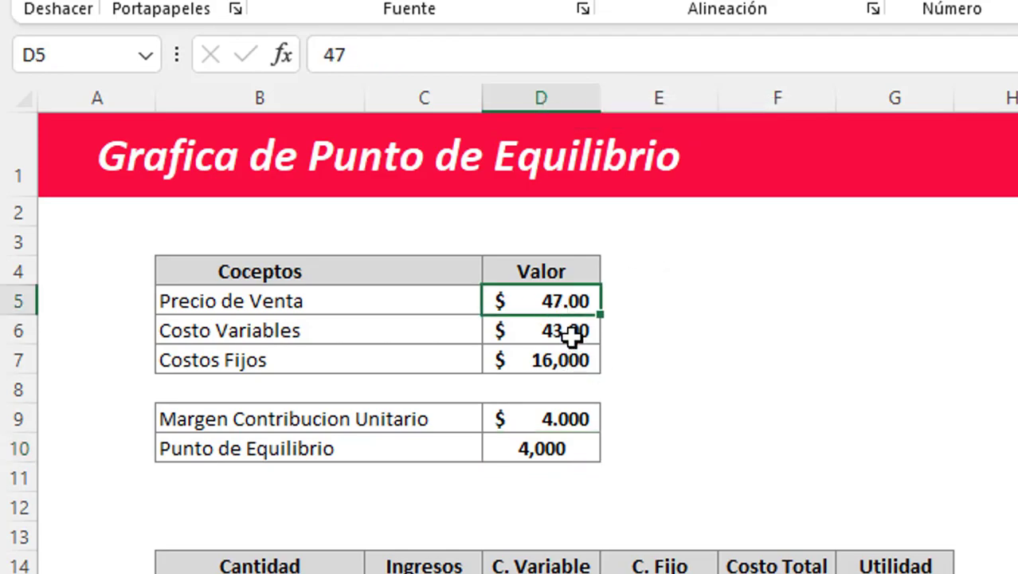
click(574, 333)
click(583, 364)
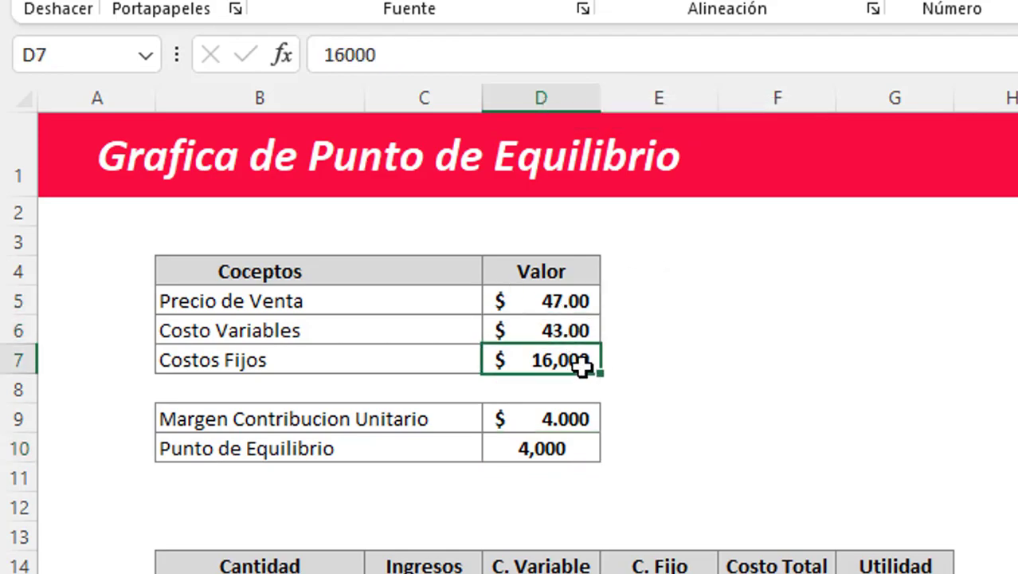
click(587, 414)
click(395, 307)
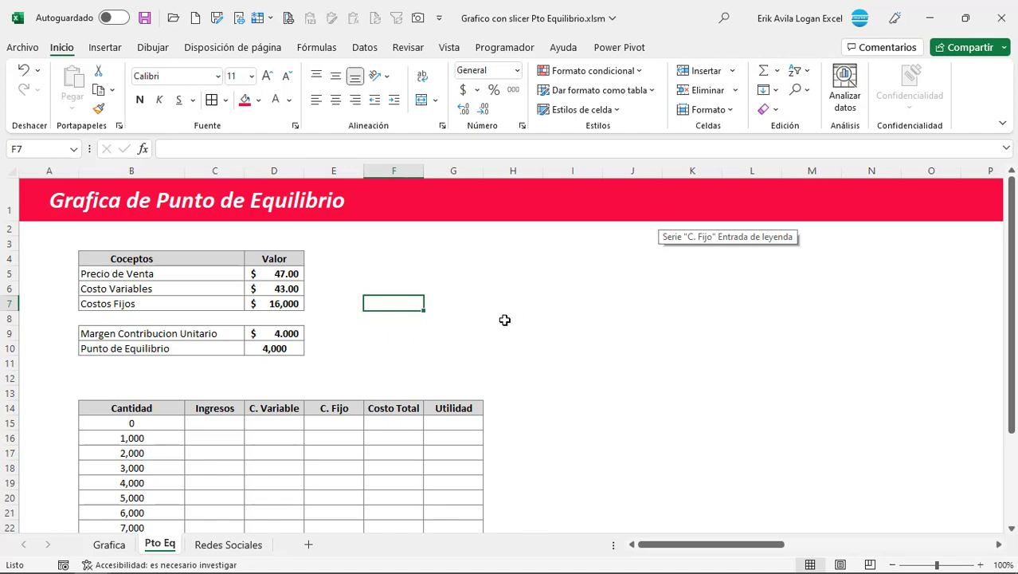
click(316, 304)
click(326, 263)
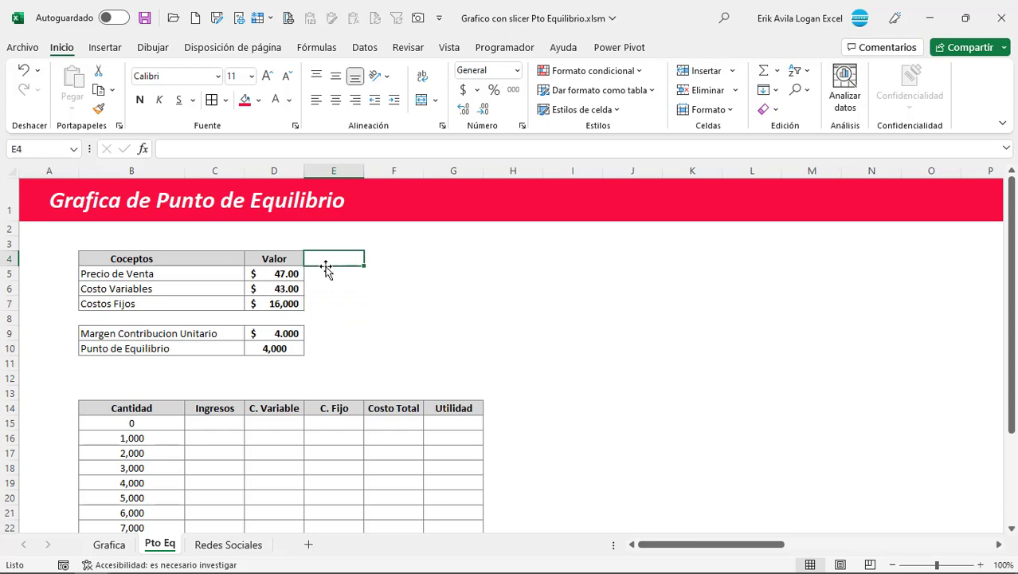
scroll(280, 321, down, 1)
scroll(268, 323, up, 1)
click(216, 351)
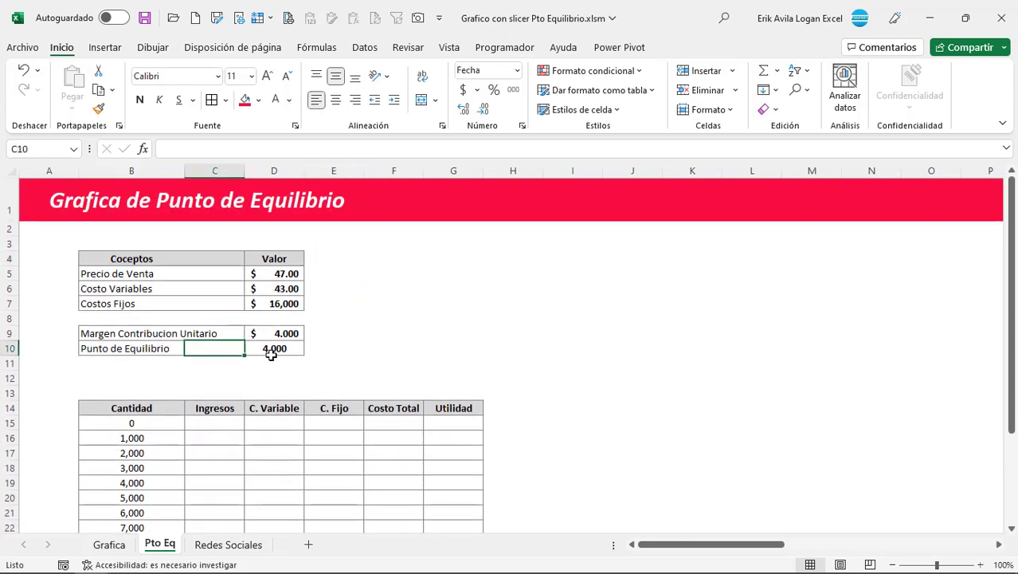
click(274, 349)
scroll(256, 348, down, 1)
scroll(252, 343, down, 1)
scroll(253, 343, down, 1)
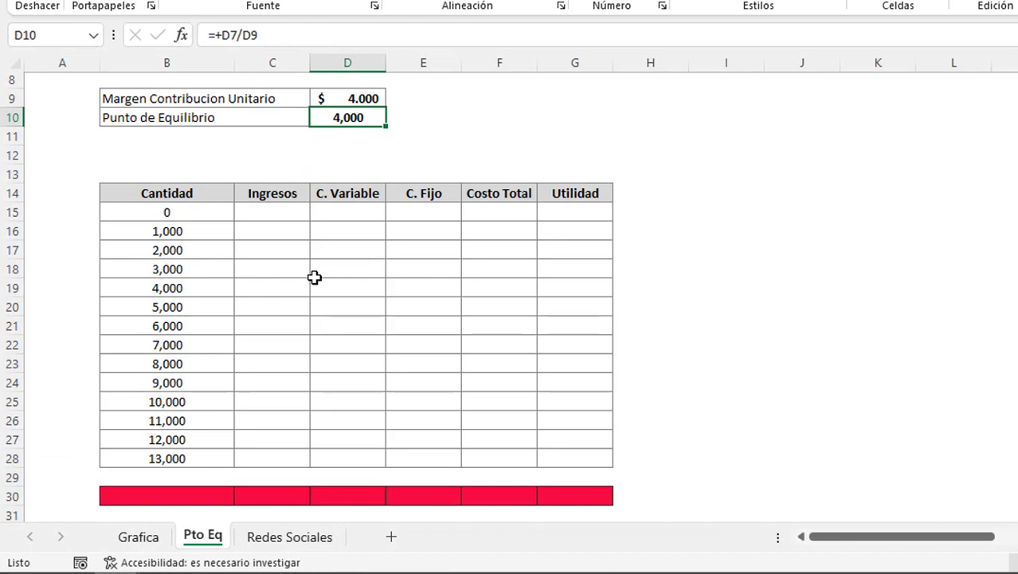
scroll(279, 267, down, 1)
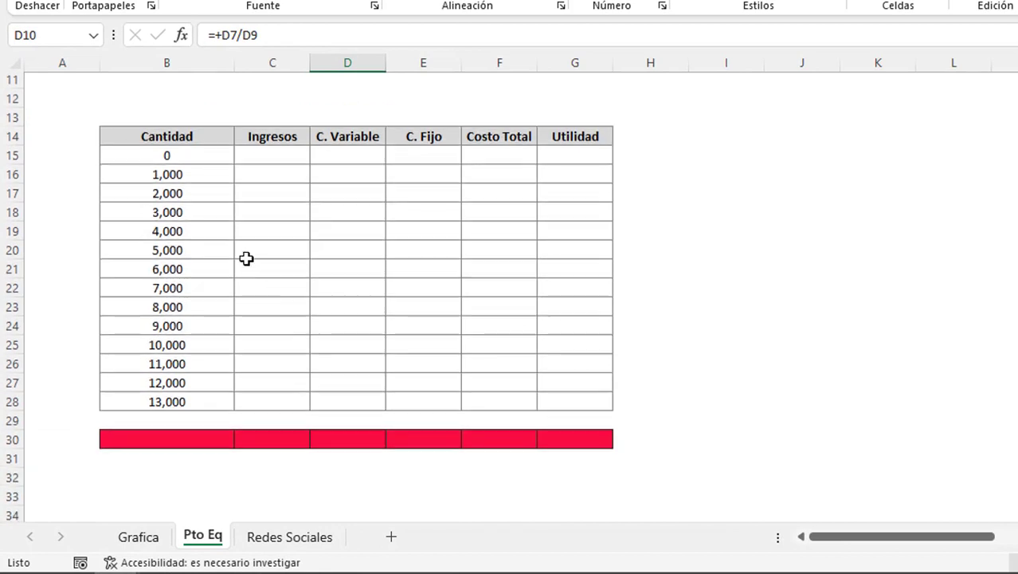
click(246, 254)
scroll(243, 230, up, 2)
click(270, 276)
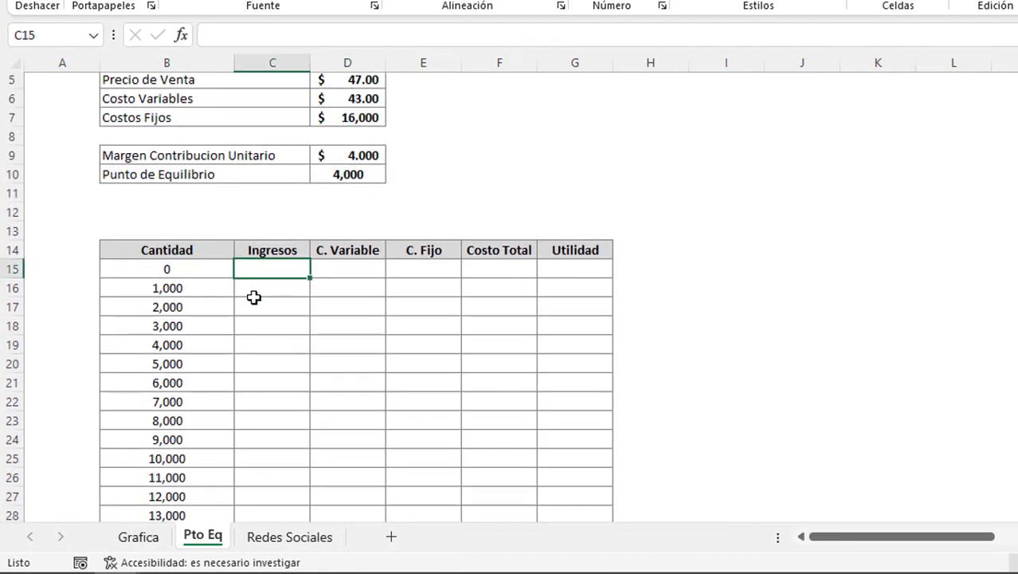
scroll(255, 295, down, 1)
click(159, 232)
click(181, 264)
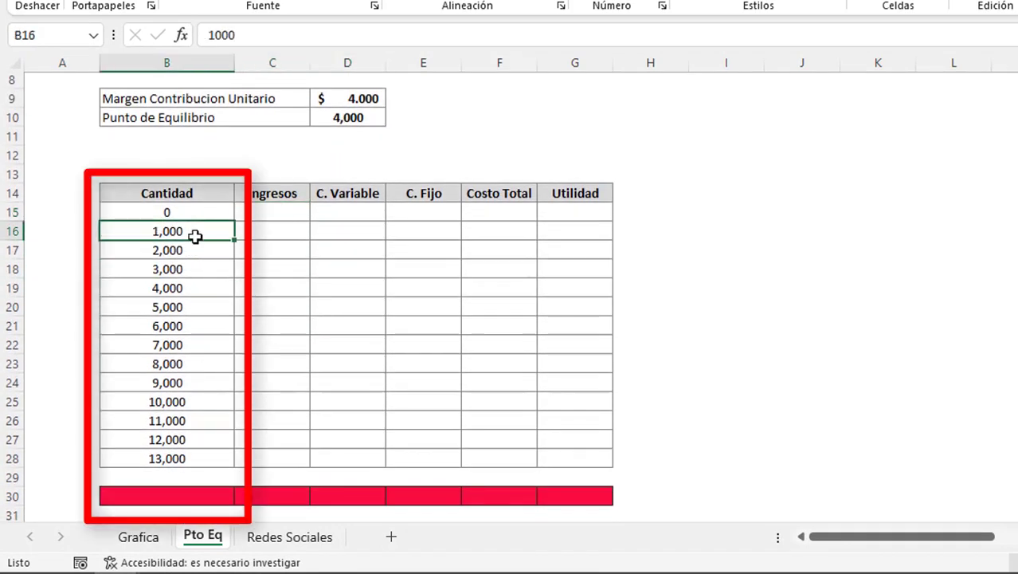
drag(197, 234, 197, 414)
scroll(199, 295, up, 2)
scroll(204, 315, down, 1)
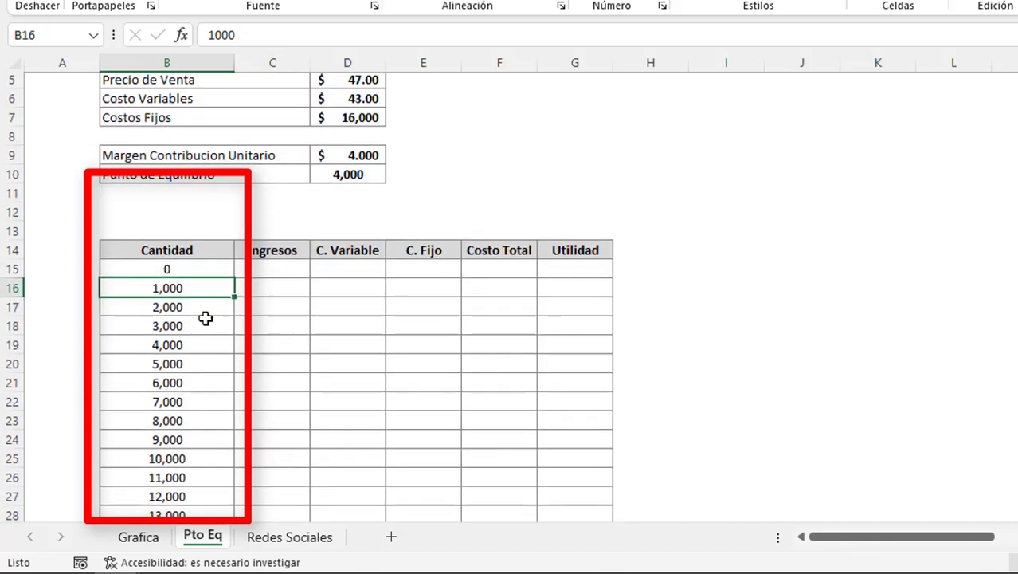
click(205, 307)
scroll(205, 263, down, 1)
click(205, 231)
click(205, 250)
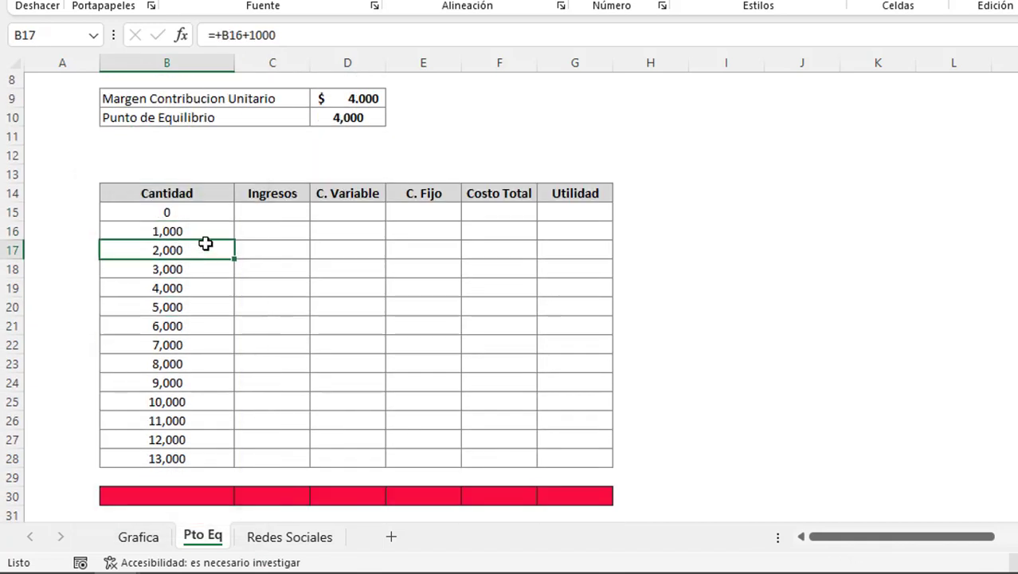
click(209, 212)
click(212, 231)
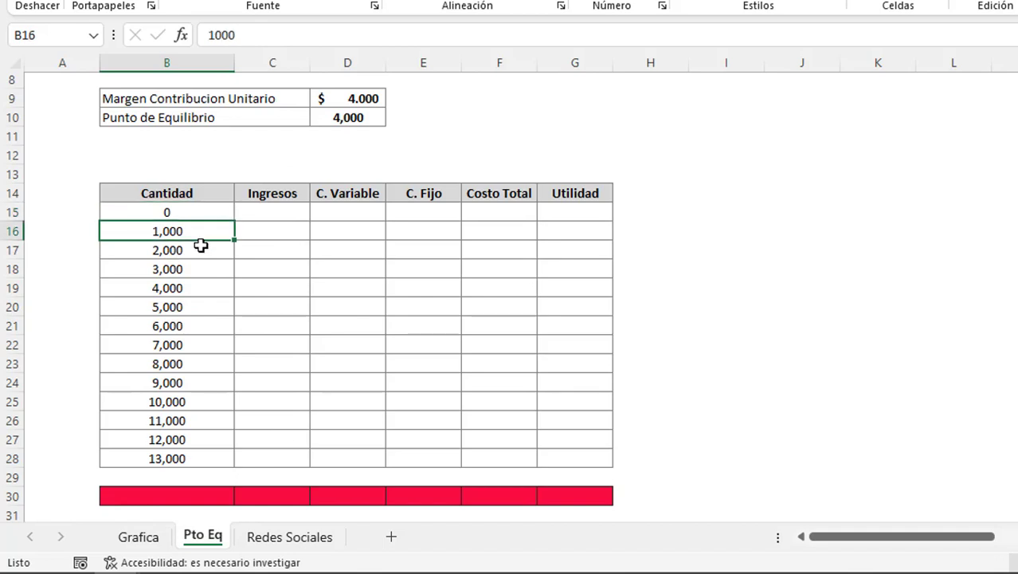
click(200, 250)
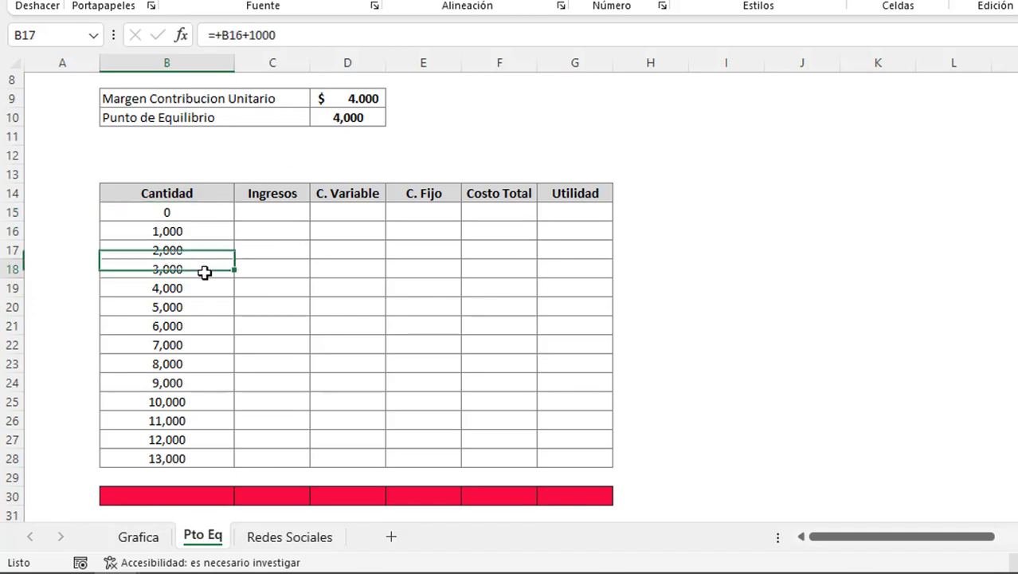
click(205, 270)
click(205, 289)
double_click(197, 341)
click(196, 422)
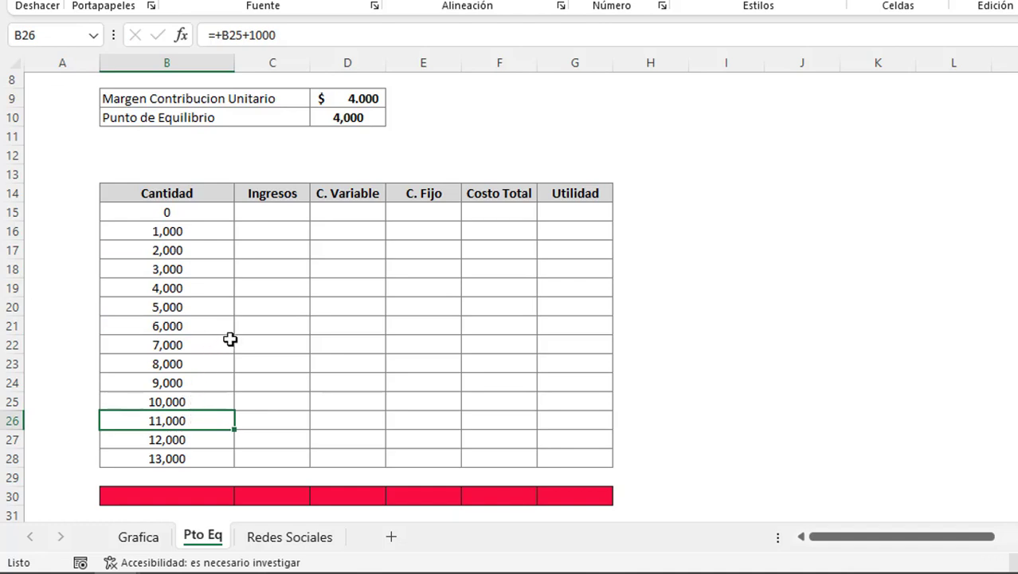
click(271, 212)
scroll(261, 271, up, 3)
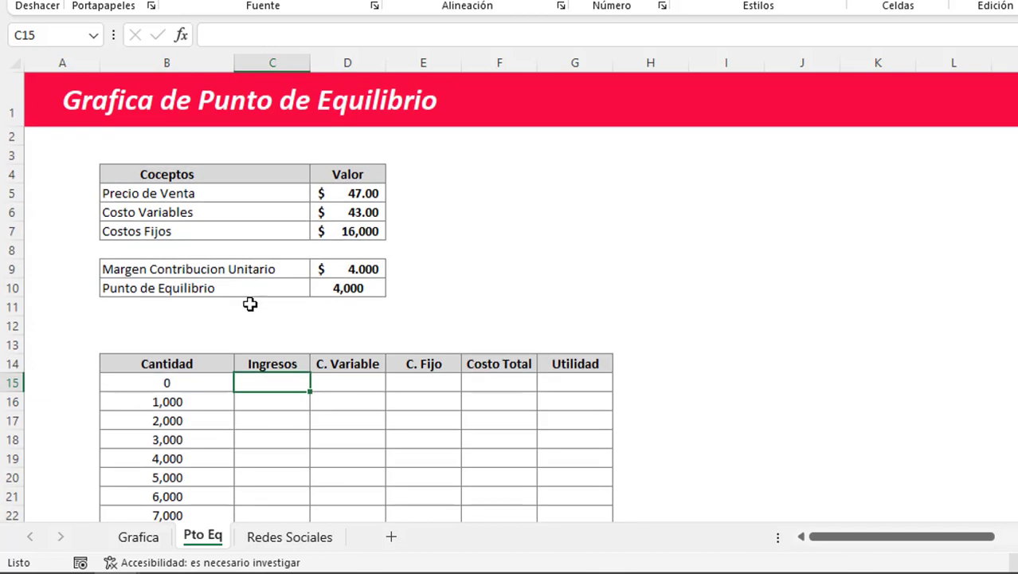
Step: Enter the revenue formula =+B15*$D$5 in C15 for the zero-quantity row
click(264, 419)
click(182, 382)
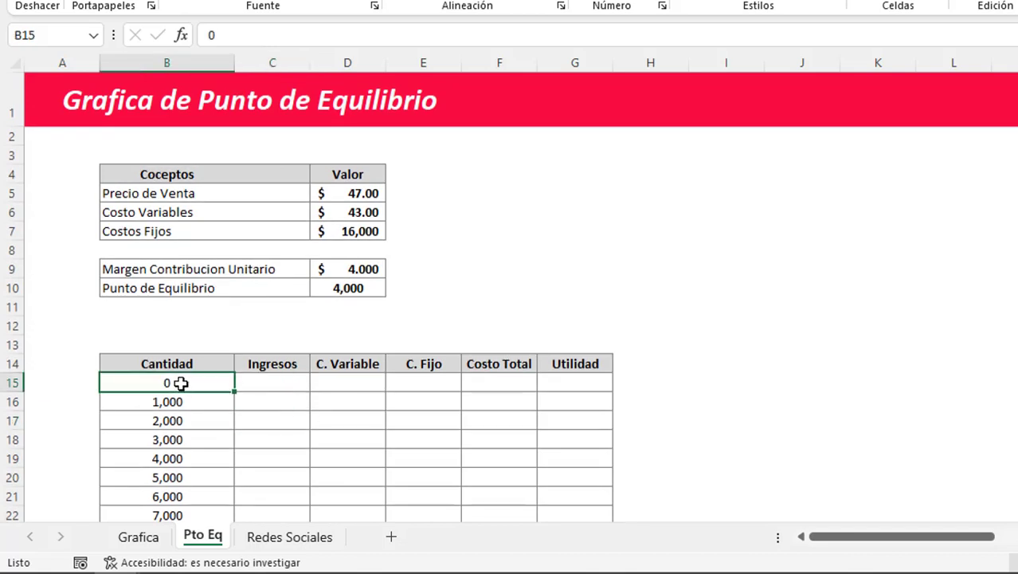
click(270, 386)
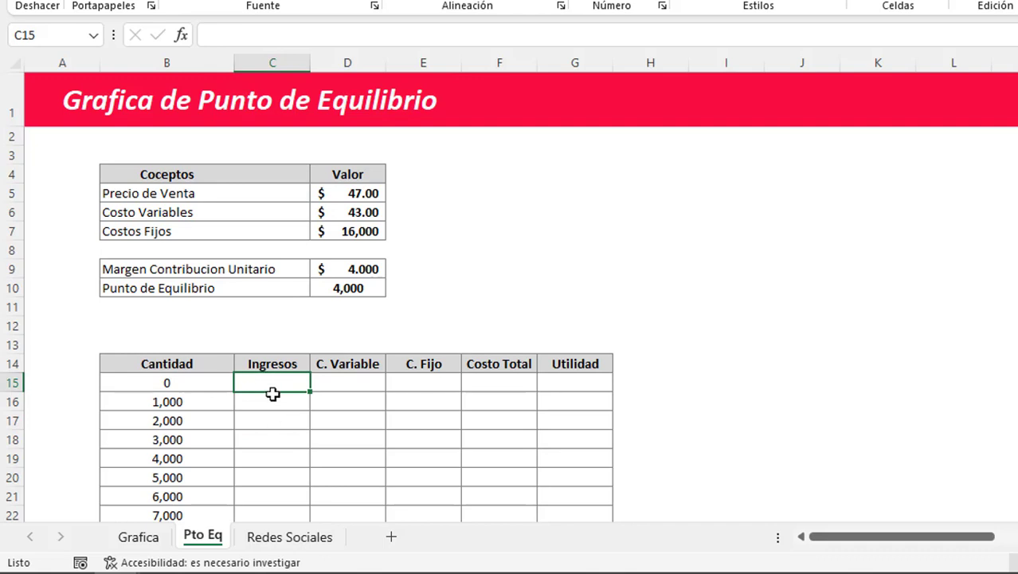
drag(331, 193, 336, 287)
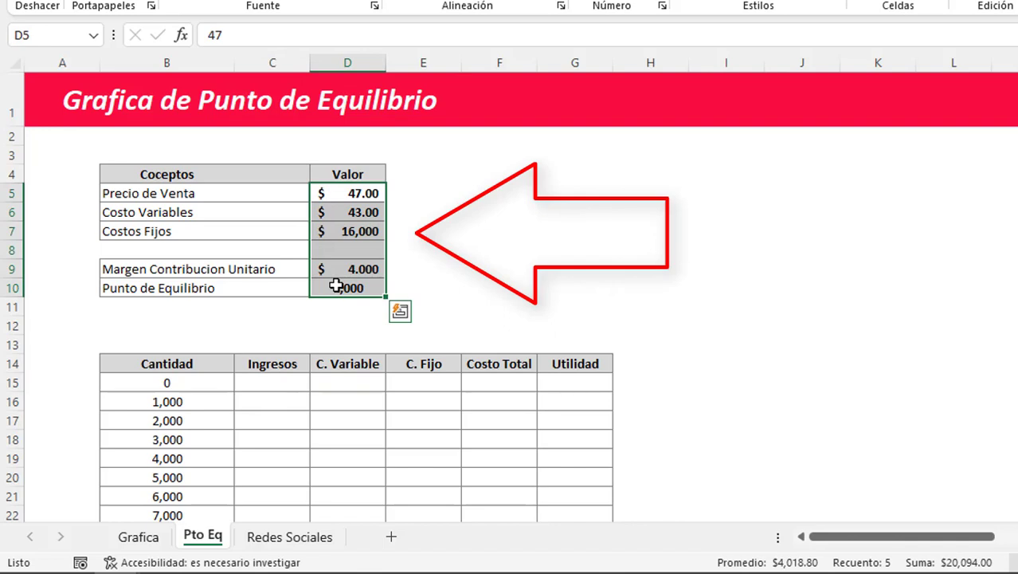
click(304, 414)
click(282, 383)
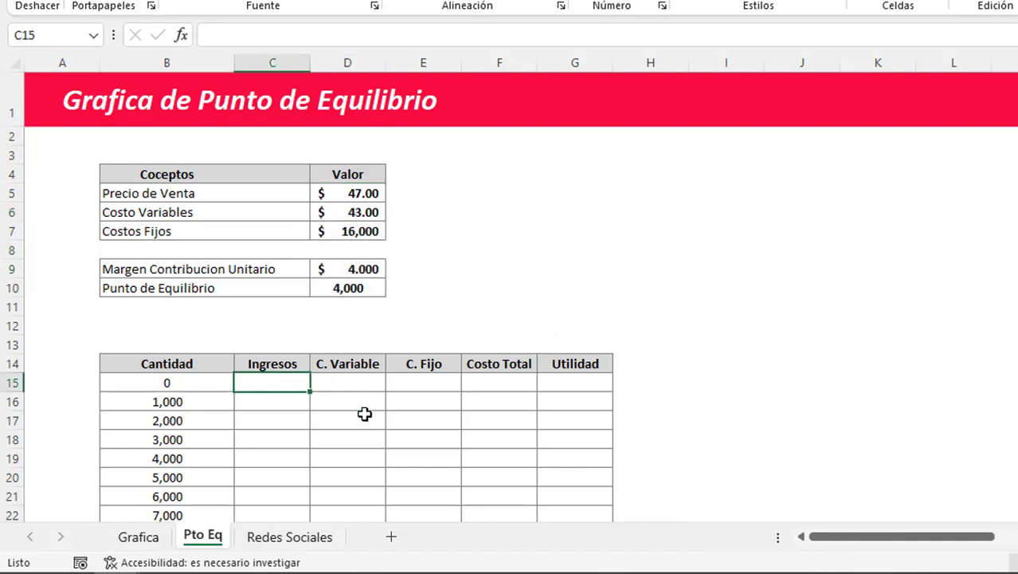
text(+)
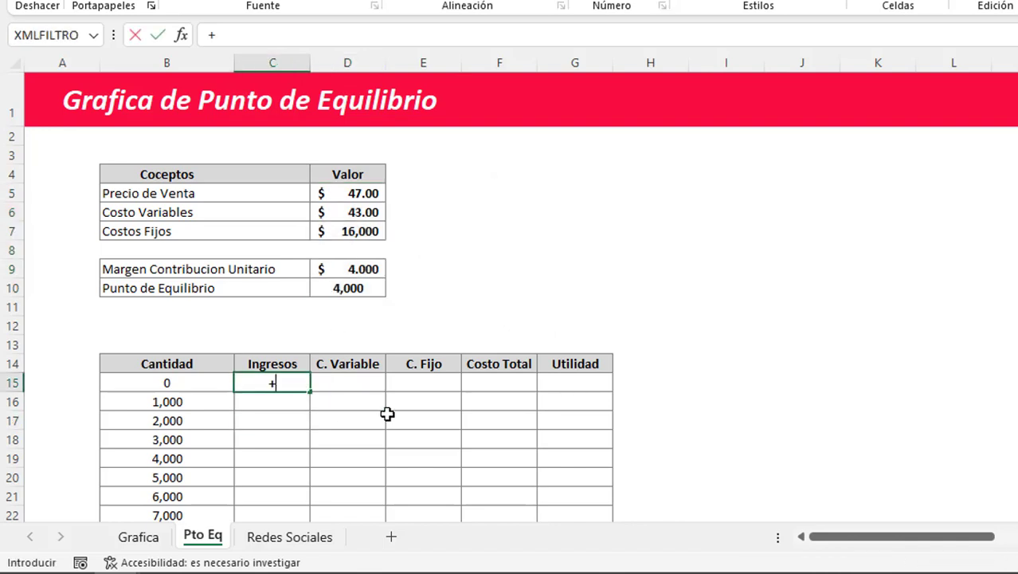
key(Left)
text(*)
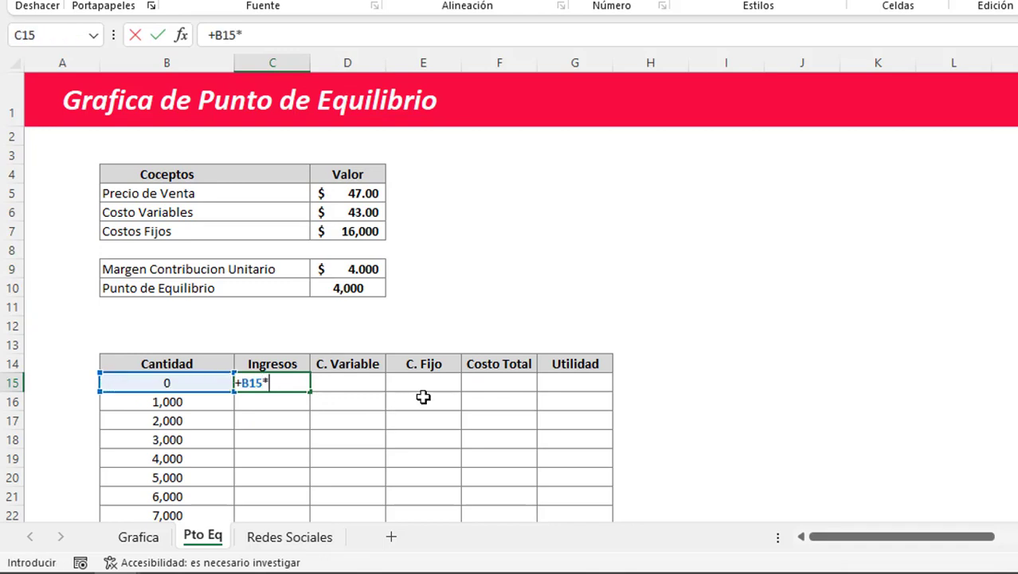
click(355, 194)
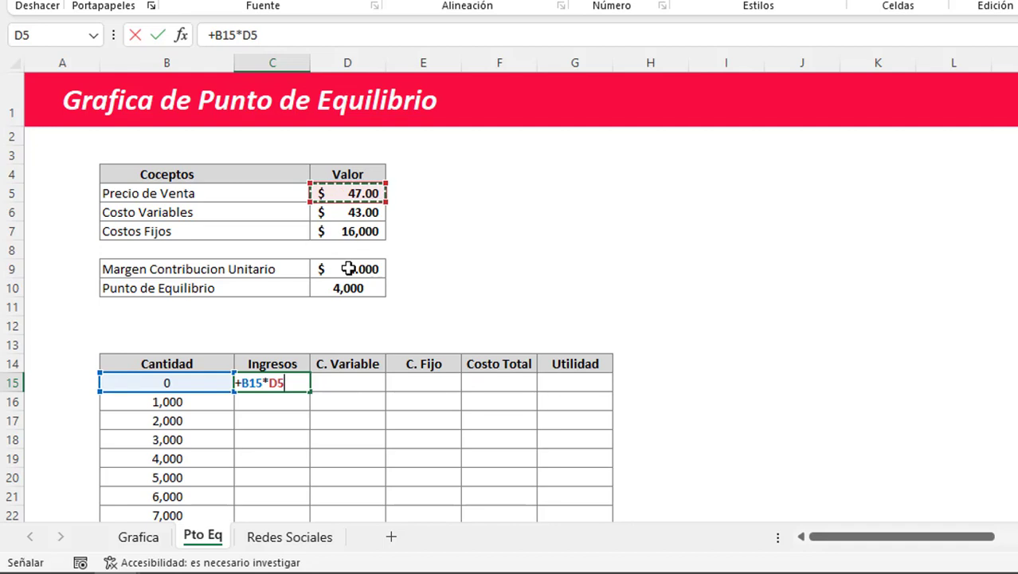
key(F4)
key(Return)
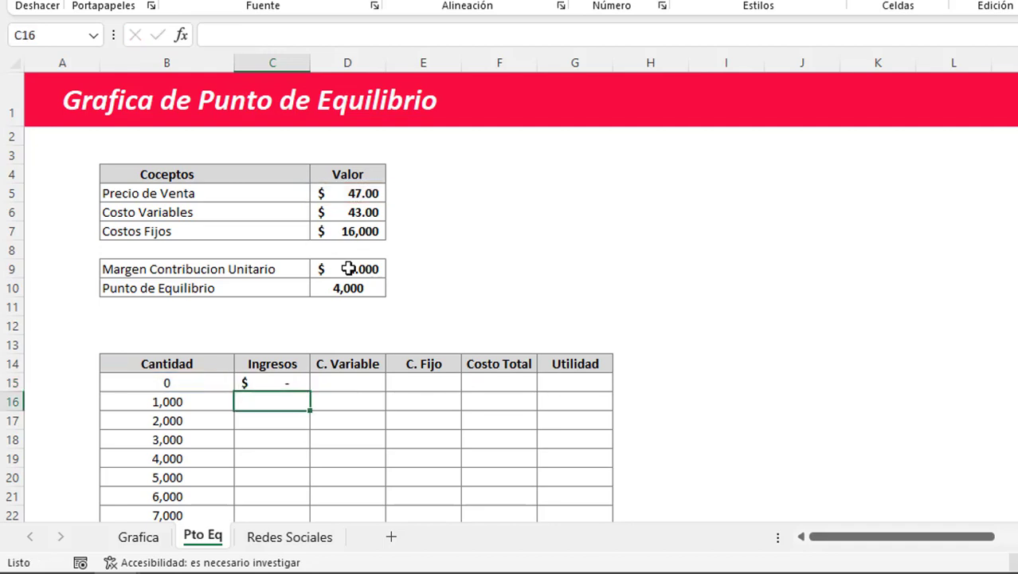
Step: Enter the variable cost formula =+B15*$D$6 in D15
key(Up)
key(Right)
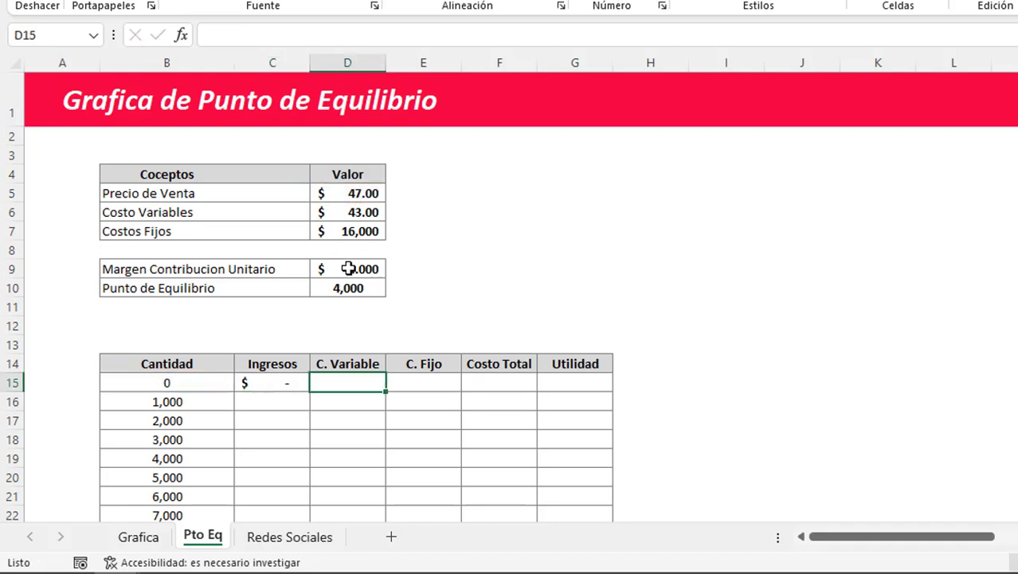
text(+)
click(220, 381)
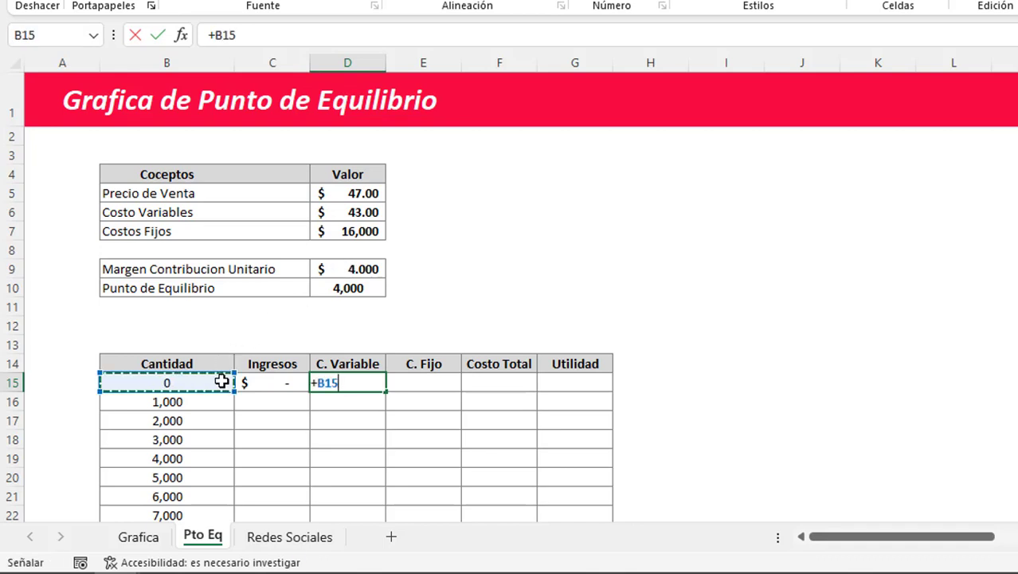
text(*)
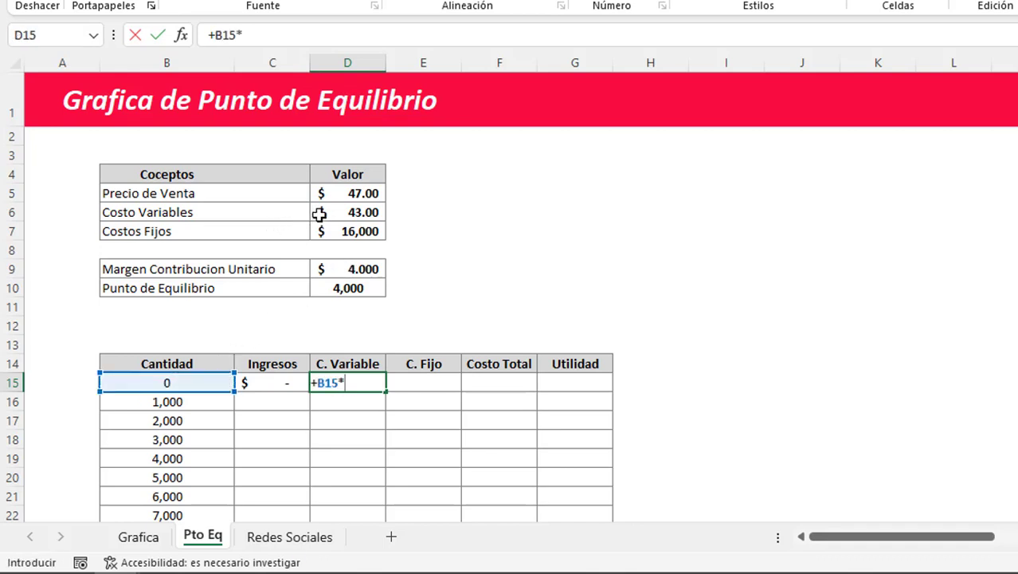
click(348, 213)
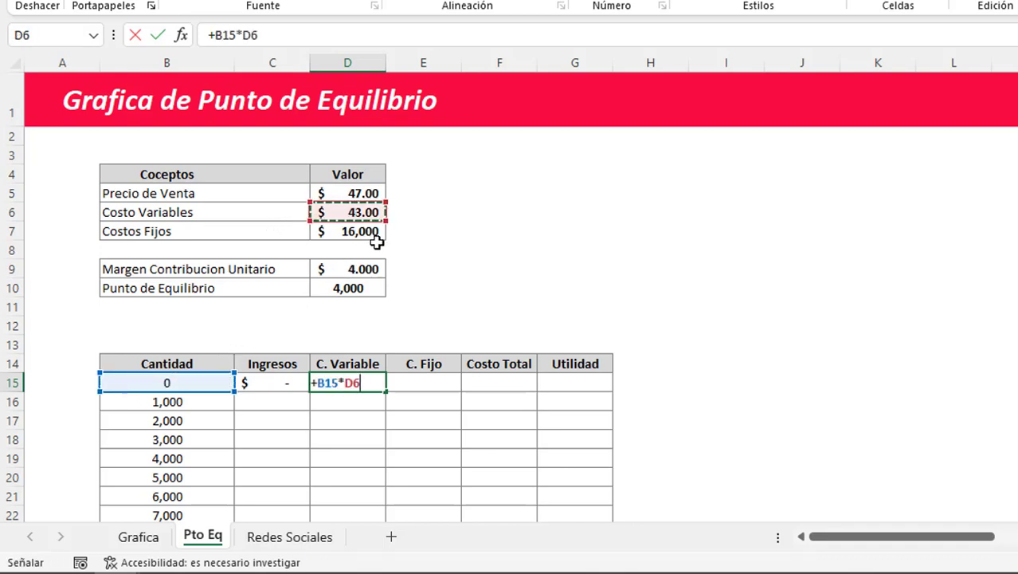
key(F4)
key(Return)
Step: Enter the fixed cost formula =+$D$7 in E15
key(Up)
key(Right)
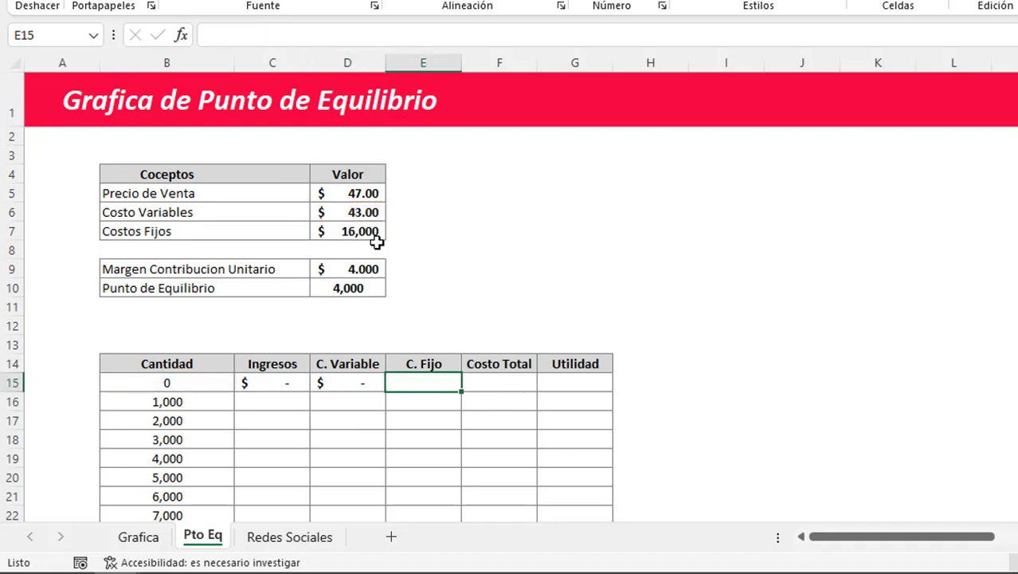
text(+)
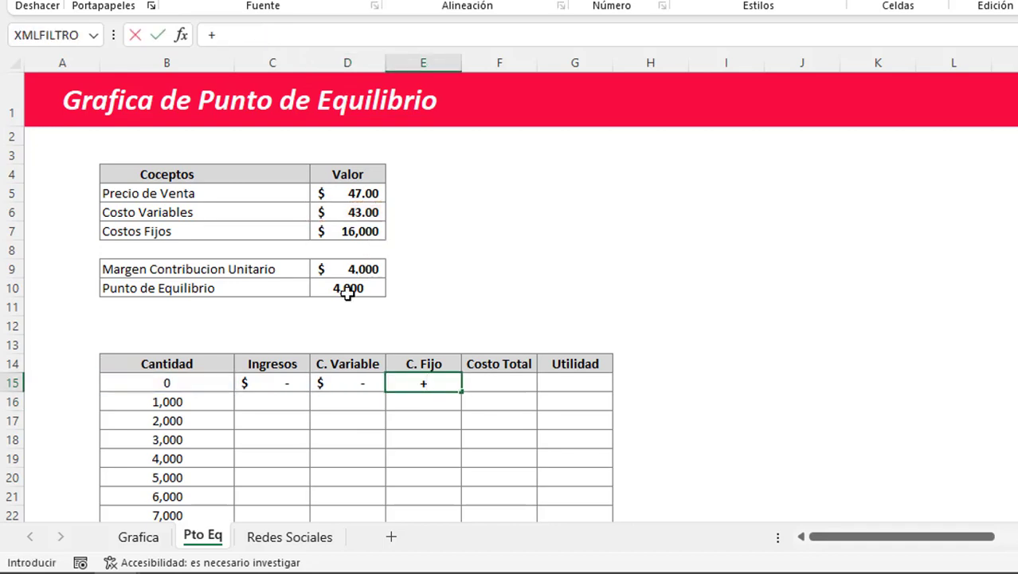
click(344, 229)
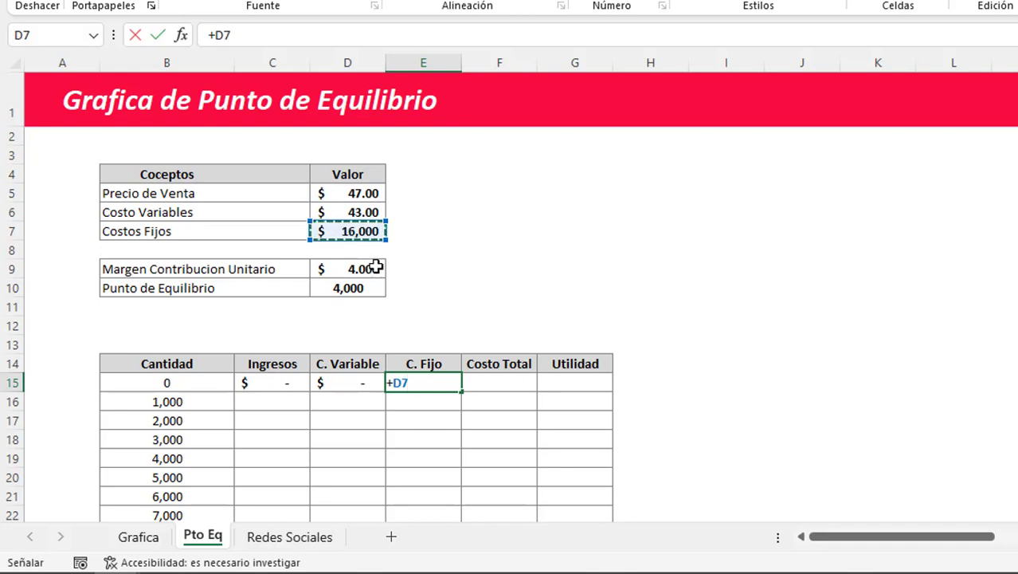
key(F4)
key(Return)
Step: Make Costo Total in F15 add the variable and fixed costs (=+D15+E15)
key(Up)
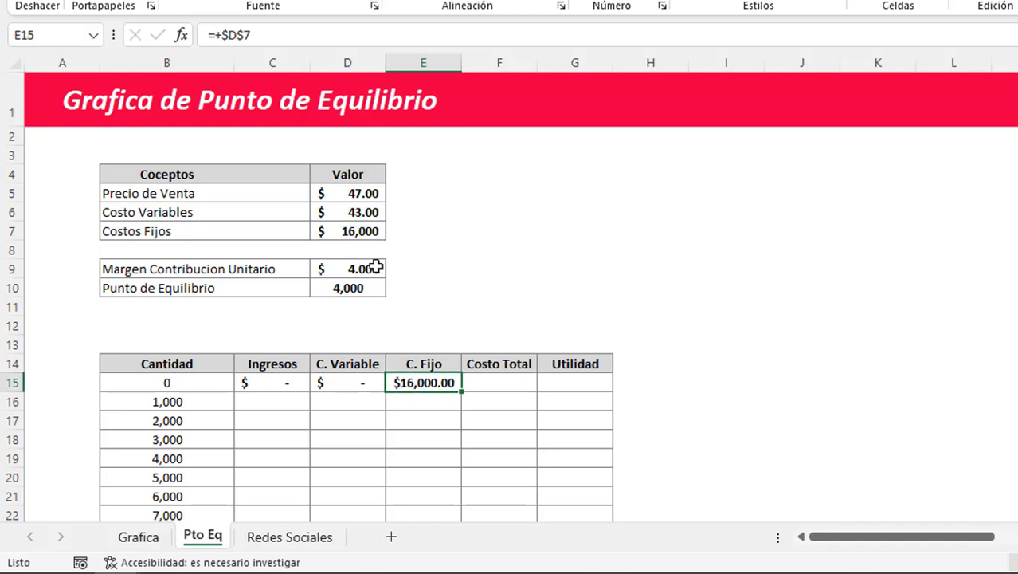
key(Right)
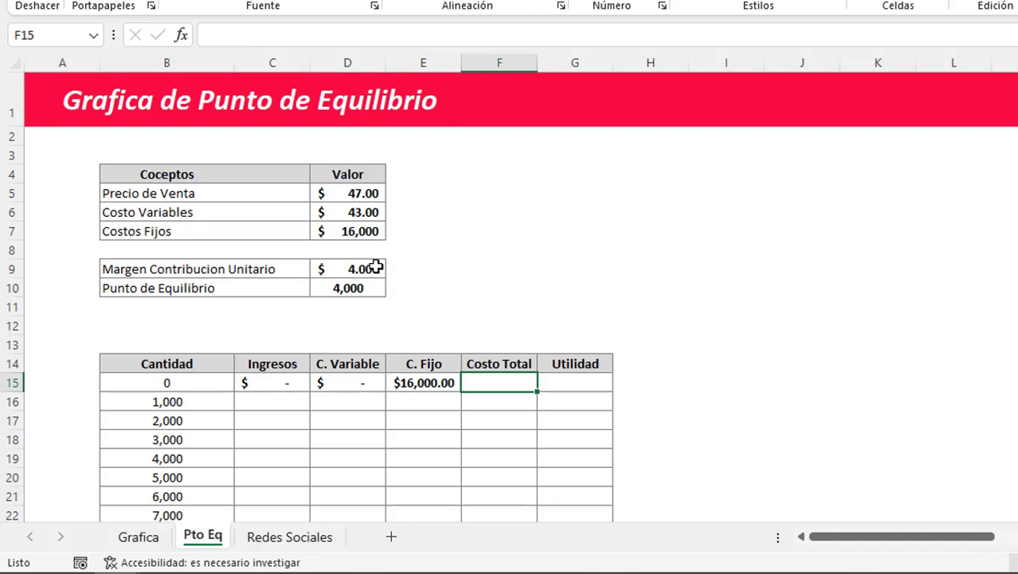
text(+)
key(Left)
key(Left)
text(+)
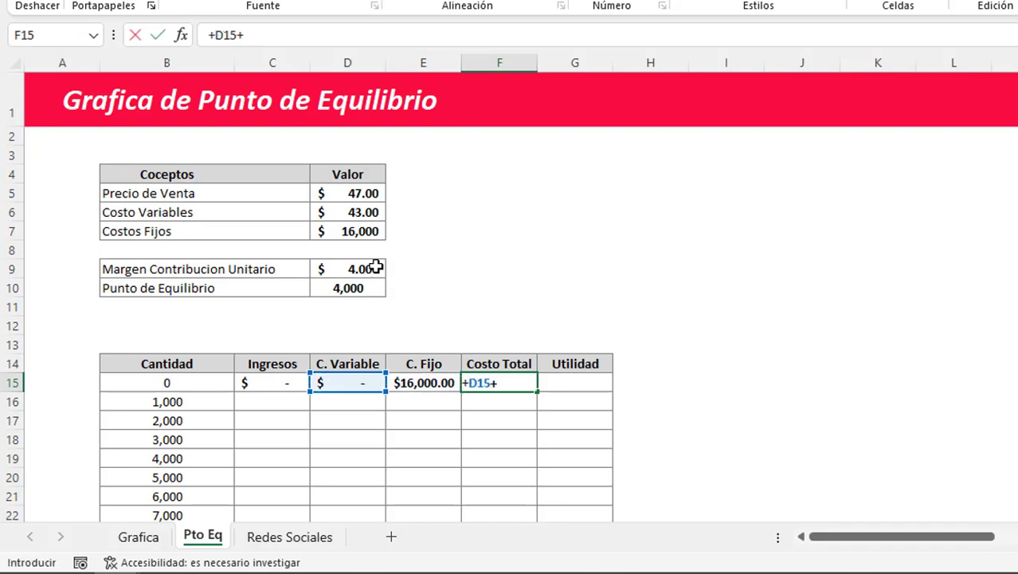
key(Left)
key(Tab)
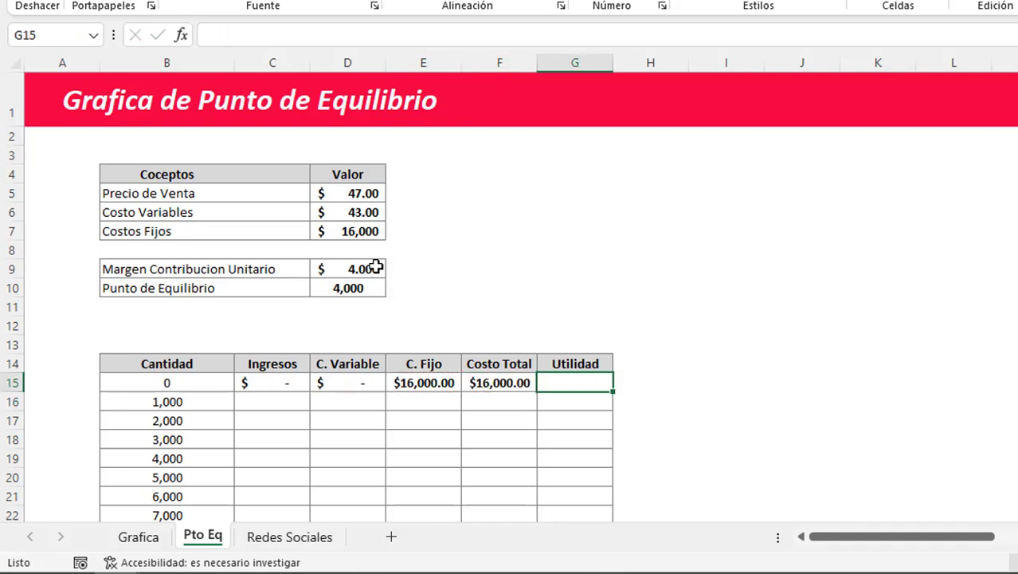
Step: Make Utilidad in G15 subtract Costo Total from Ingresos (=+C15-F15)
text(+)
key(Left)
key(Left)
key(Left)
key(Left)
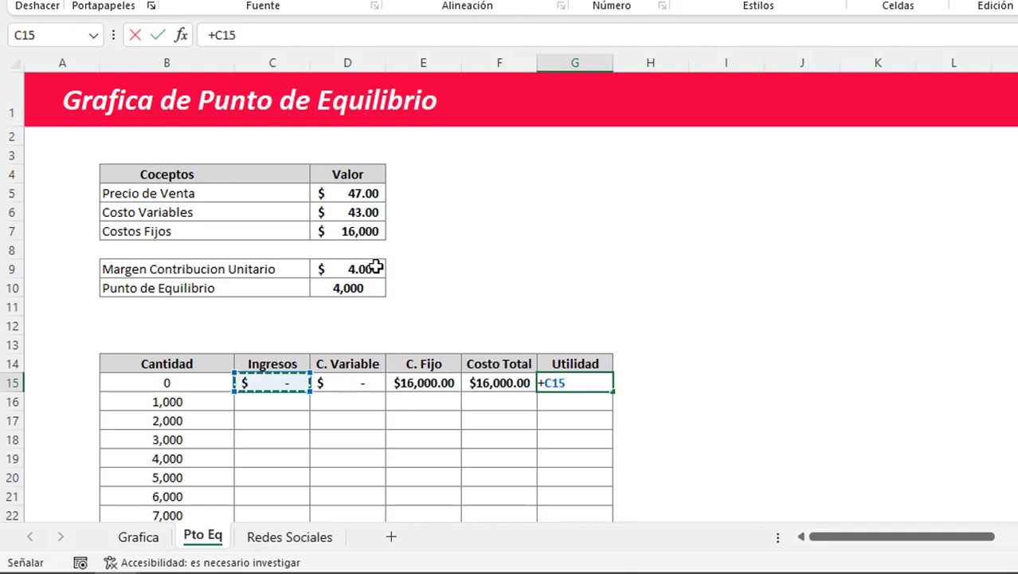
text(-)
key(Left)
key(Return)
Step: Copy the C15:G15 formulas and paste only formulas into C16:G28
drag(272, 382, 567, 384)
click(198, 382)
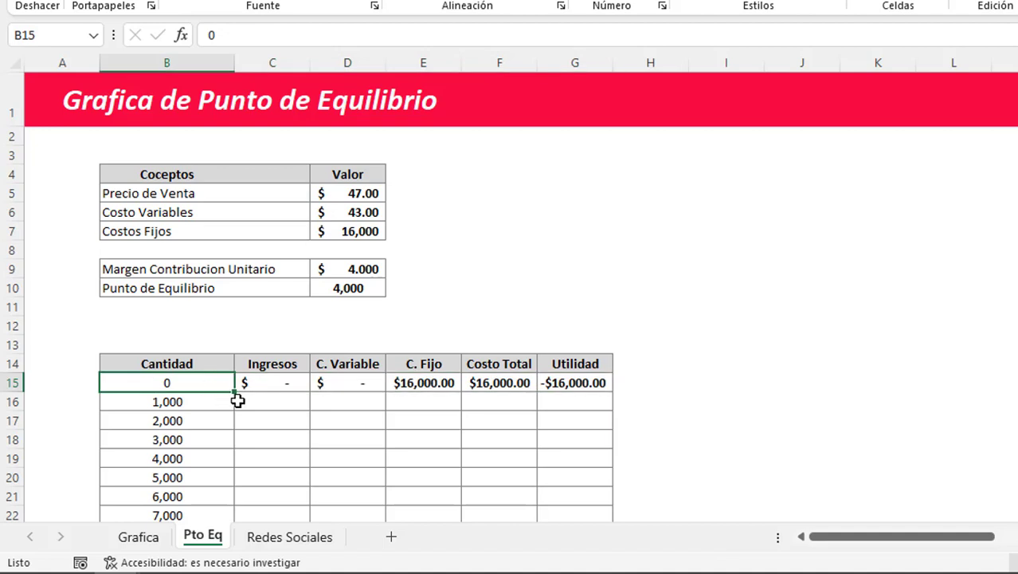
scroll(238, 401, down, 1)
drag(282, 327, 573, 327)
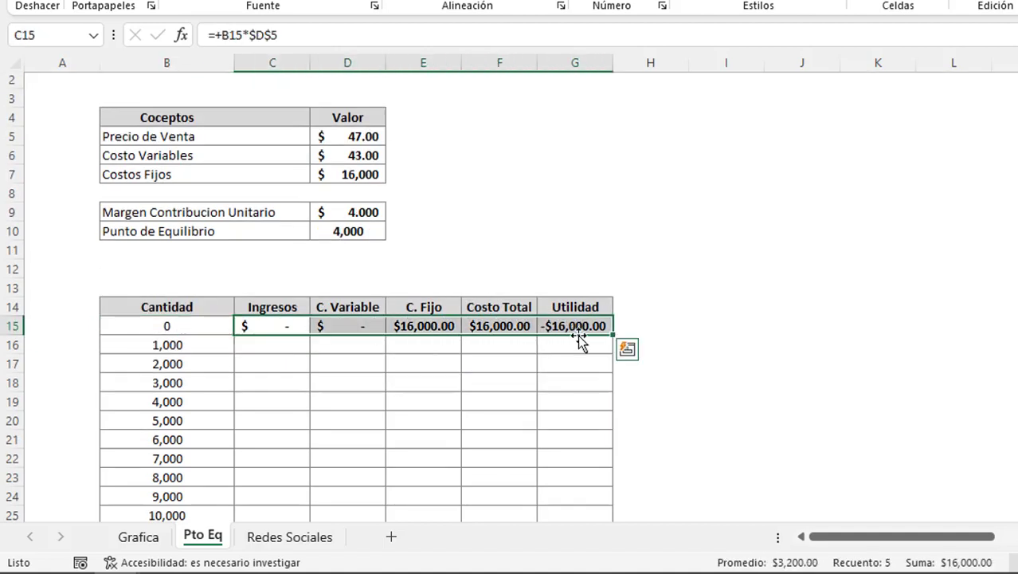
key(ctrl+c)
scroll(319, 358, down, 1)
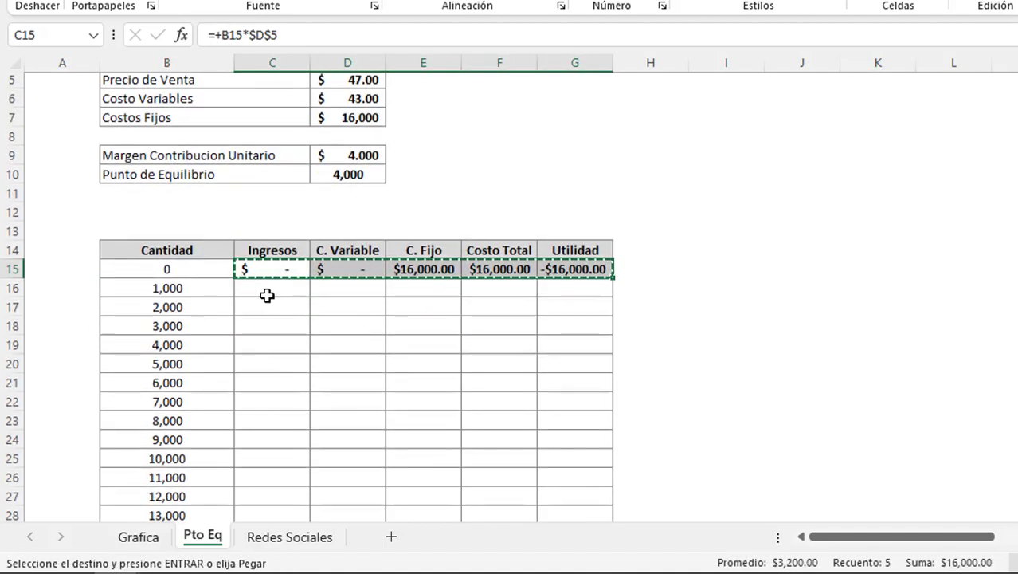
click(263, 296)
click(264, 304)
scroll(267, 316, down, 1)
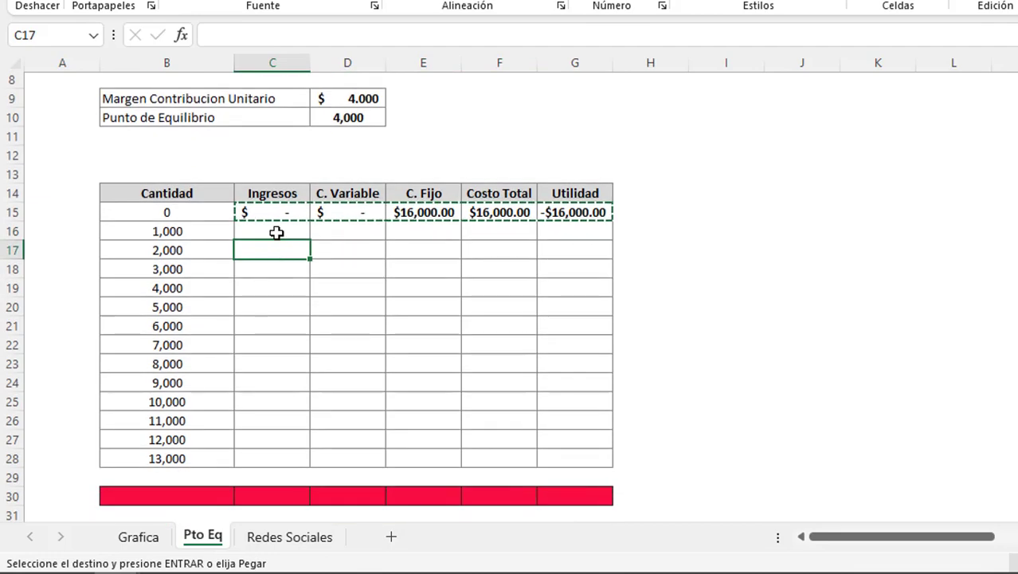
mouse_move(275, 232)
mouse_down()
mouse_move(308, 322)
mouse_move(584, 459)
mouse_up()
right_click(584, 459)
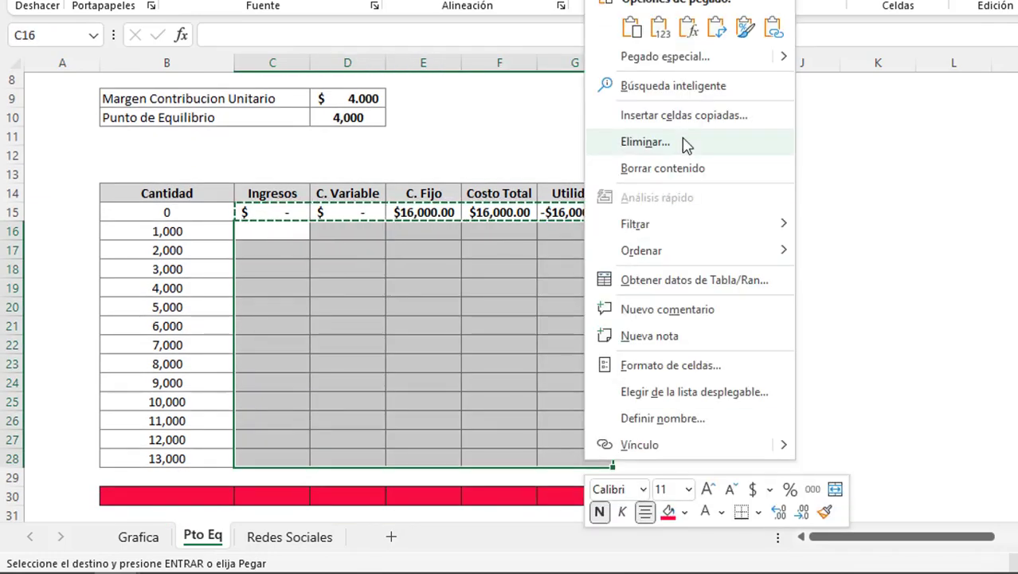
click(688, 29)
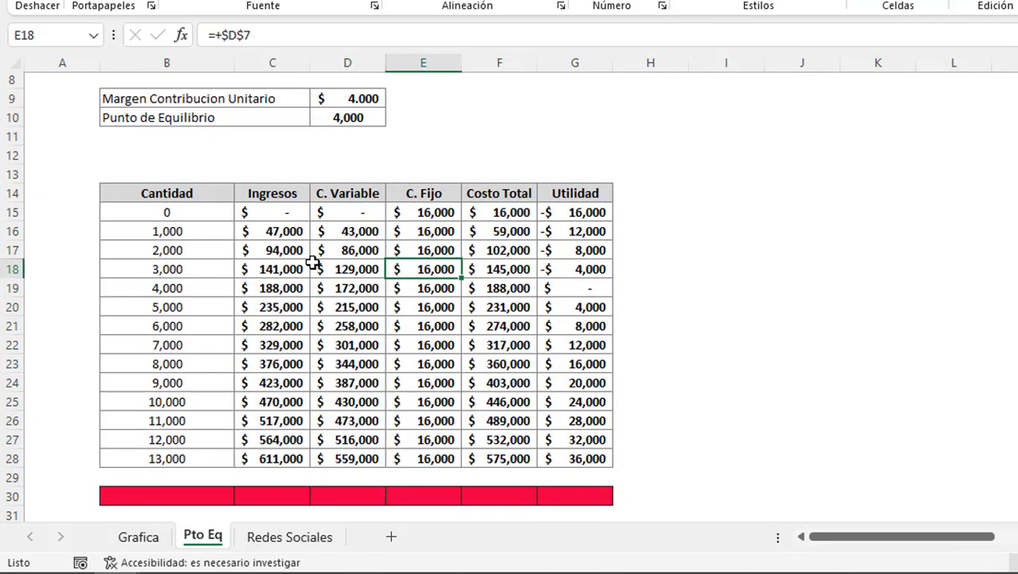
Step: Review the quantity formulas adding 1,000 per row and the revenue formulas
click(291, 244)
click(158, 243)
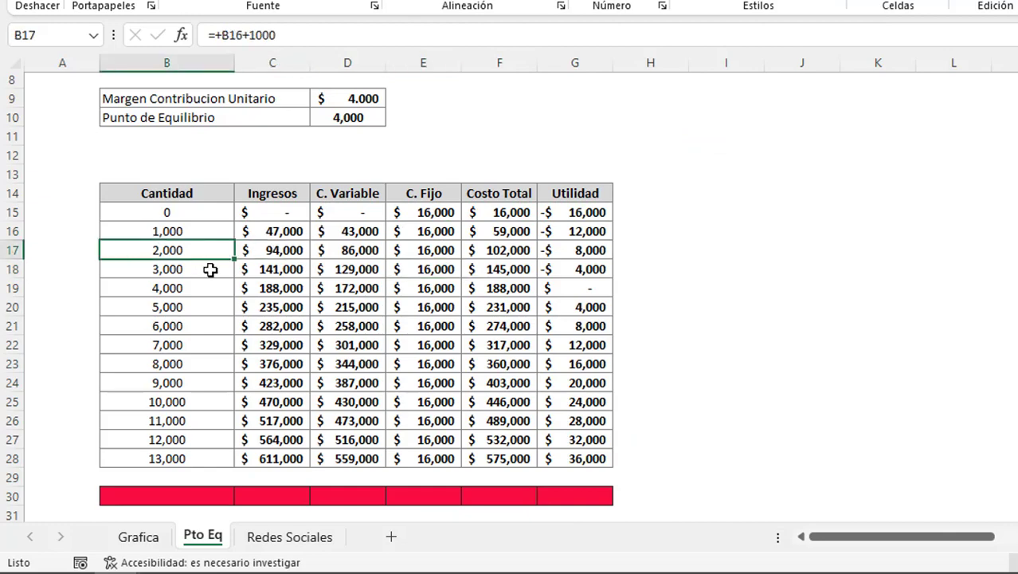
scroll(209, 273, up, 1)
scroll(213, 314, down, 1)
click(200, 231)
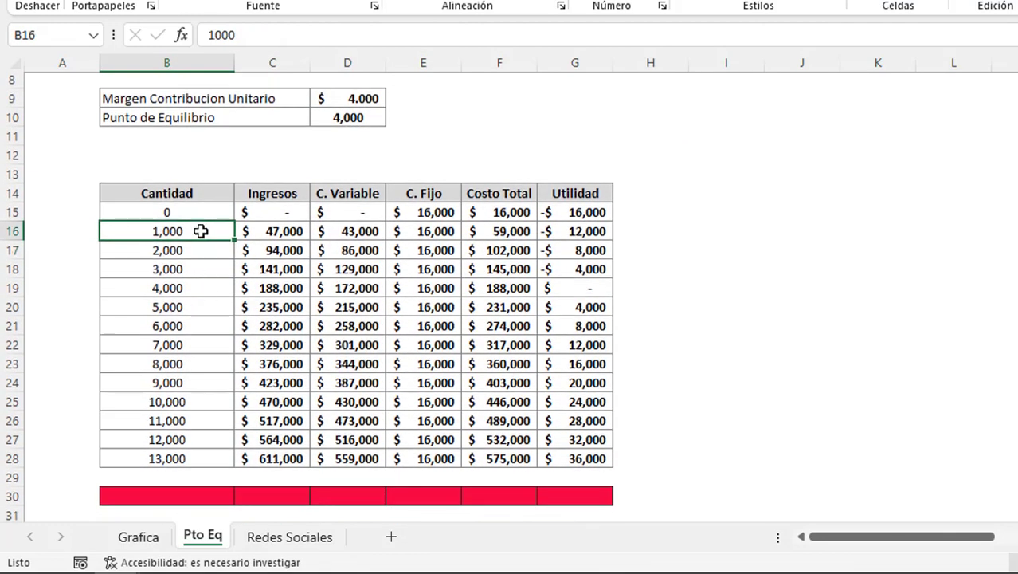
click(201, 258)
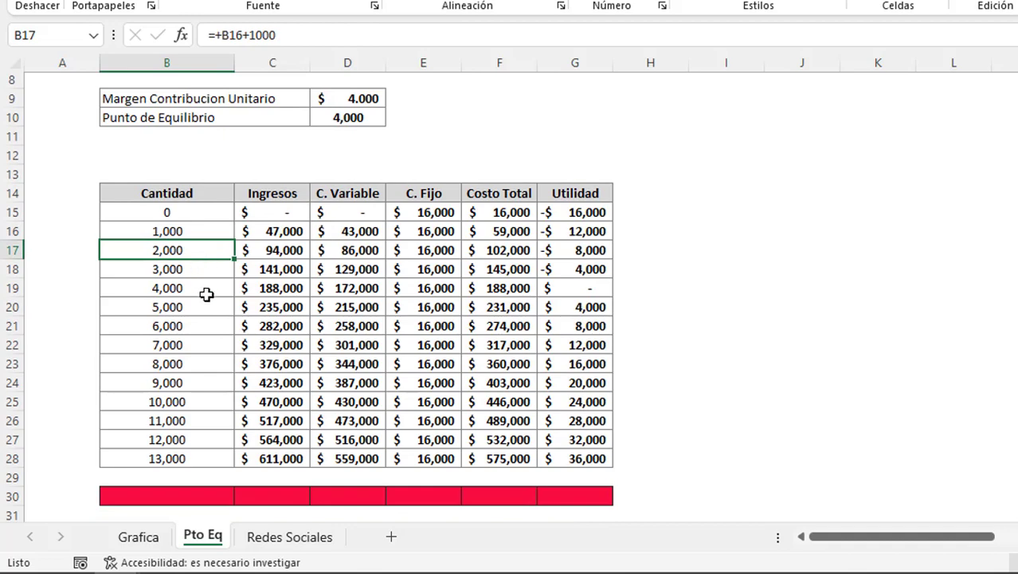
click(206, 294)
click(213, 255)
click(255, 291)
scroll(228, 277, up, 2)
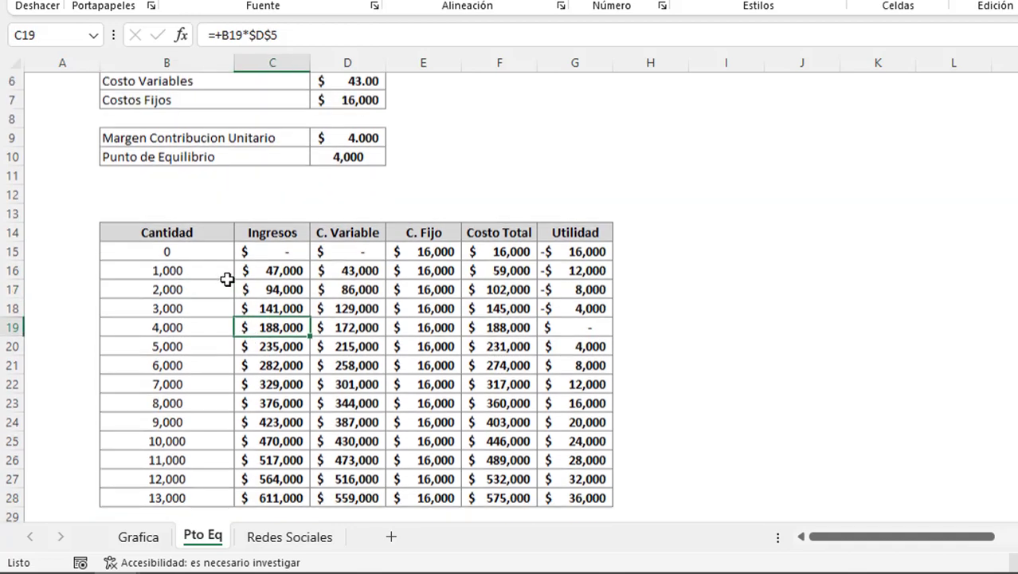
scroll(215, 334, up, 1)
key(Down)
key(Down)
Step: Highlight the 4,000-unit row where profit reaches zero
click(209, 345)
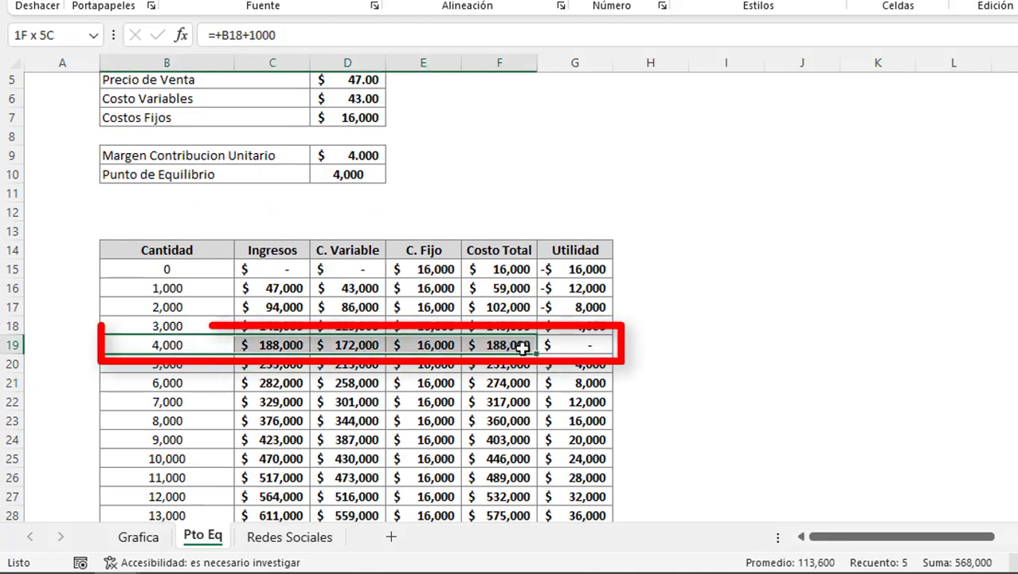
drag(209, 345, 557, 345)
click(575, 345)
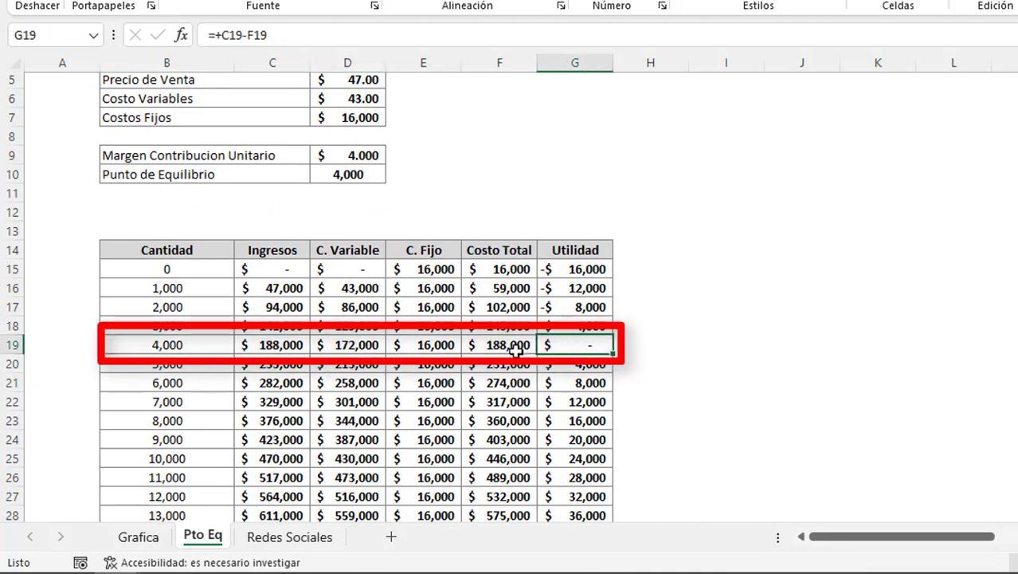
drag(167, 344, 577, 348)
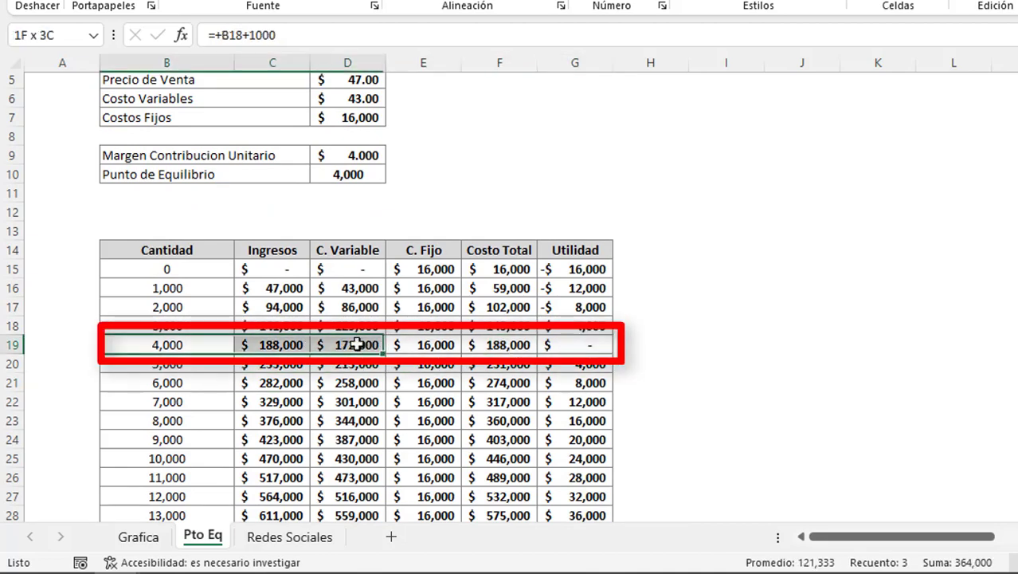
click(577, 348)
drag(206, 348, 558, 345)
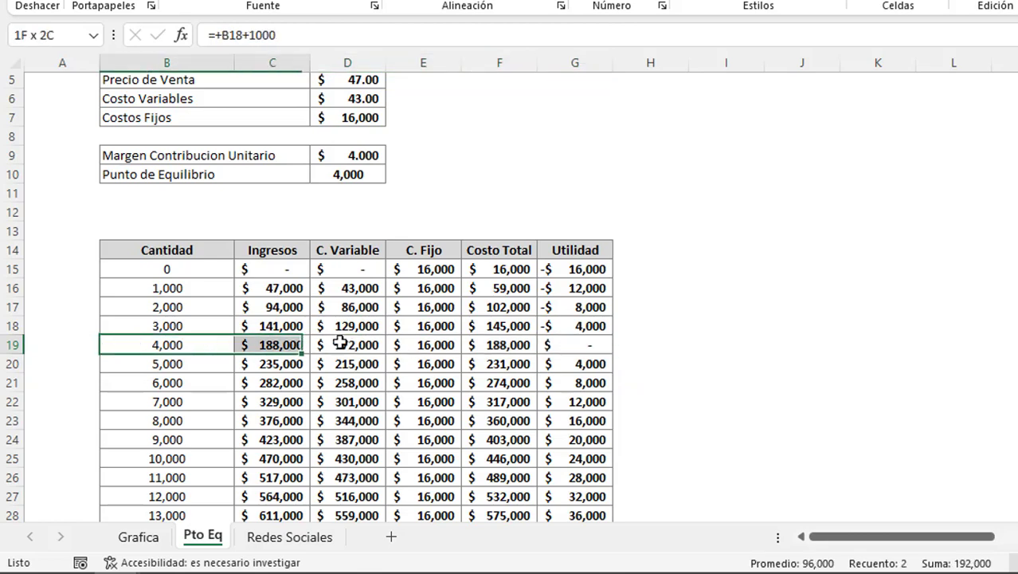
scroll(401, 358, down, 2)
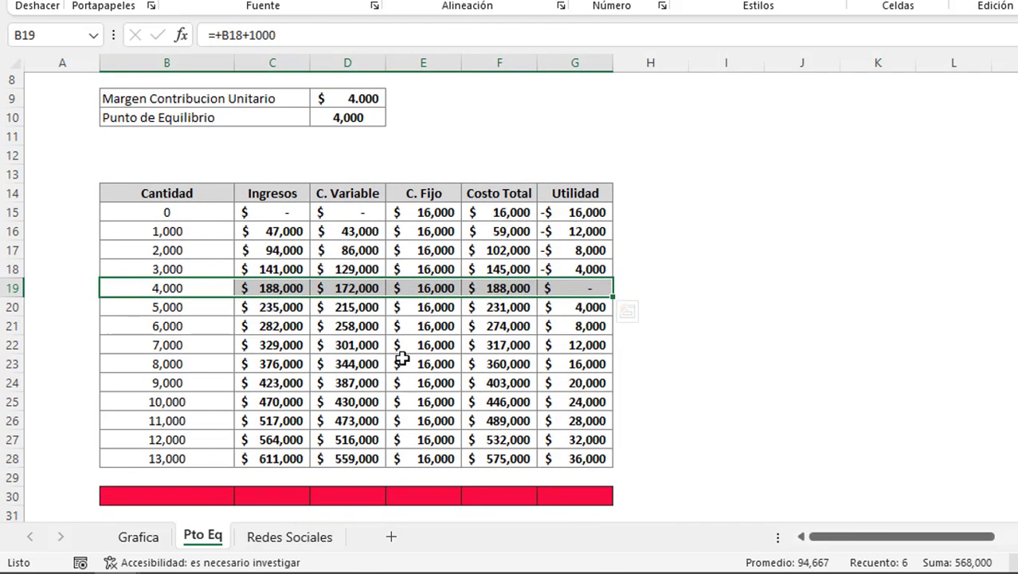
click(163, 429)
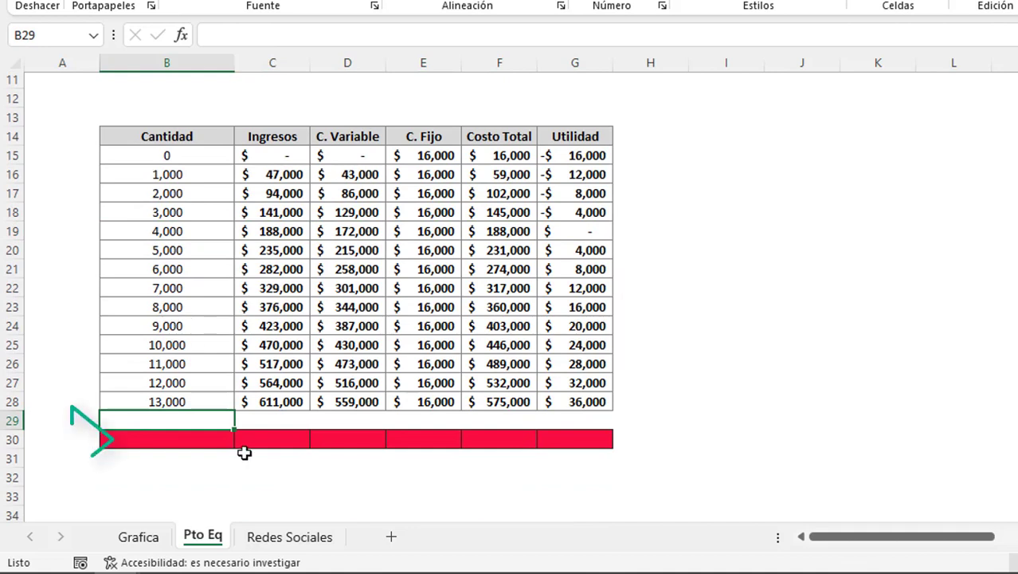
Step: Link B30 to the break-even quantity with =+D10
click(209, 435)
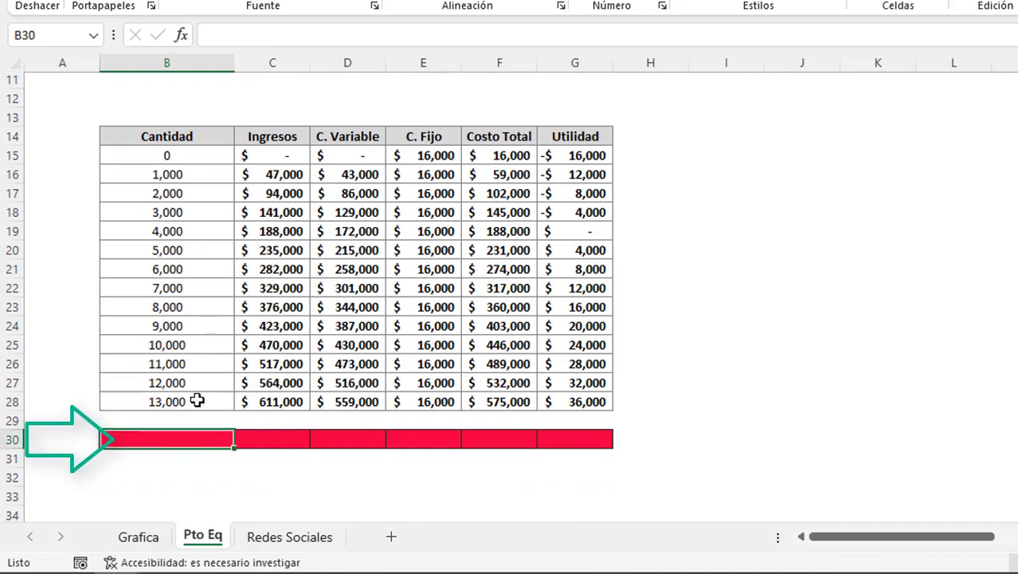
text(+)
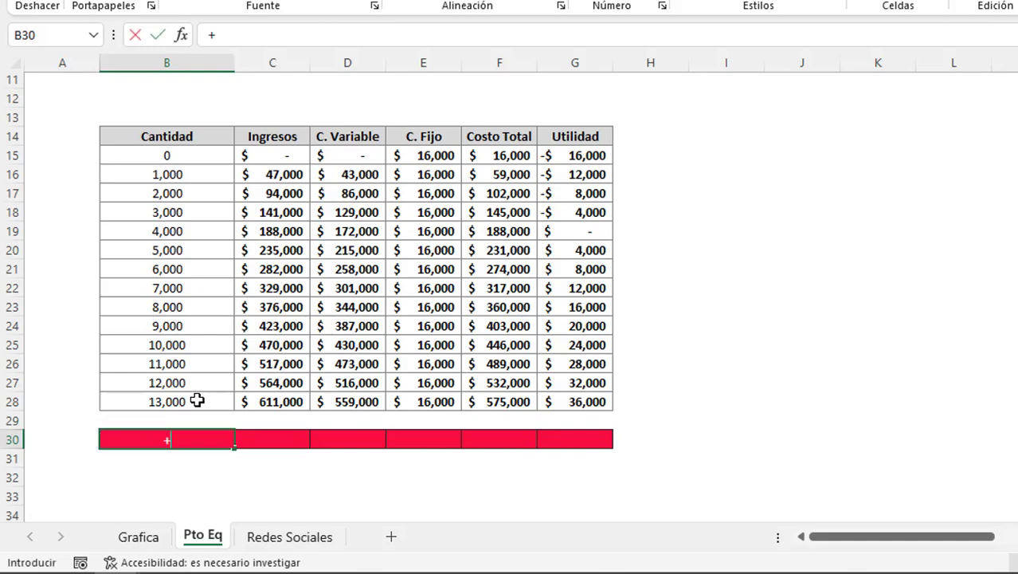
scroll(227, 397, up, 2)
scroll(227, 396, up, 1)
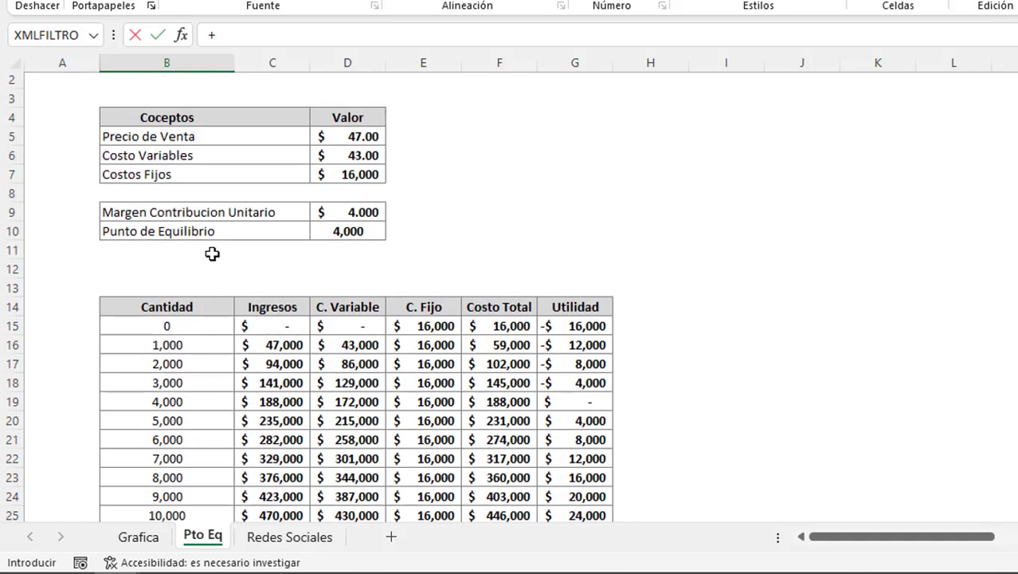
click(344, 232)
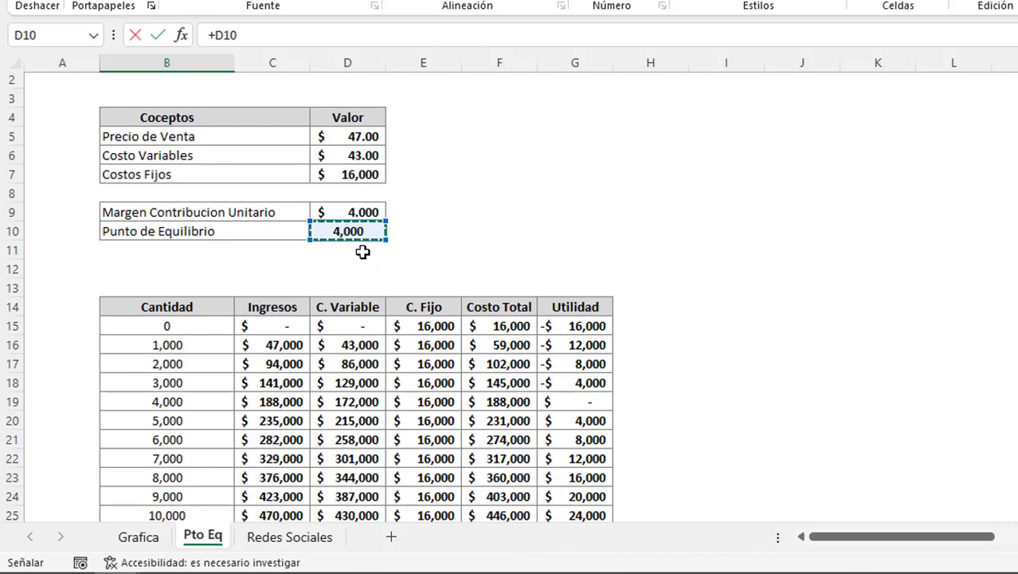
key(Return)
key(Up)
key(Right)
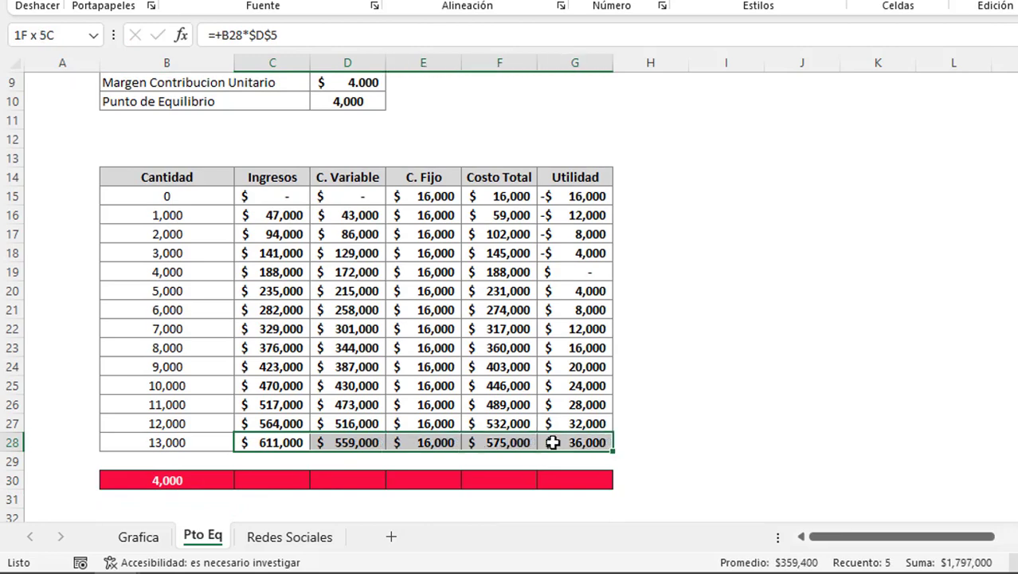
Step: Paste the C28:G28 formulas into row 30 and confirm its zero profit
drag(286, 443, 549, 442)
key(ctrl+c)
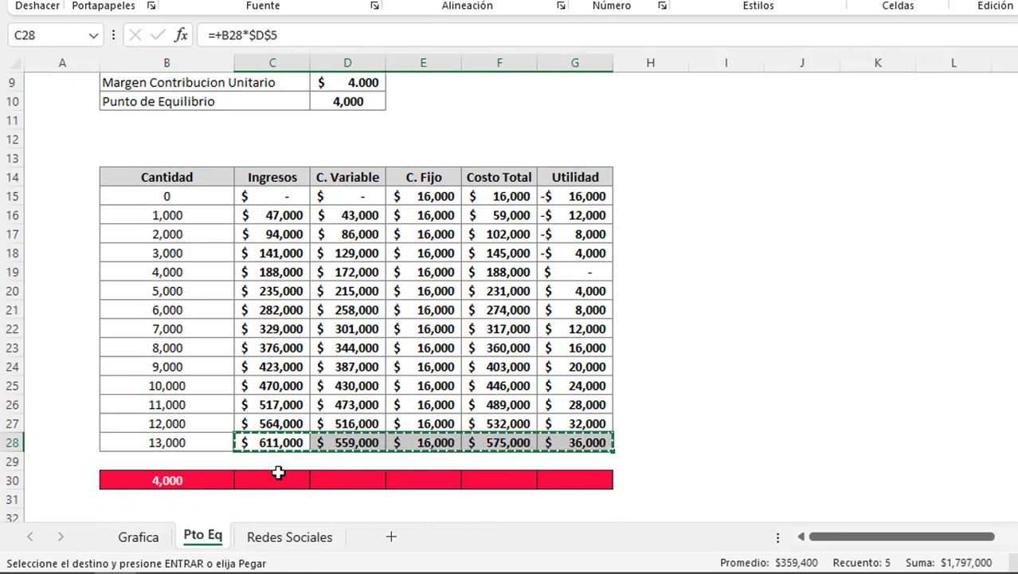
right_click(273, 479)
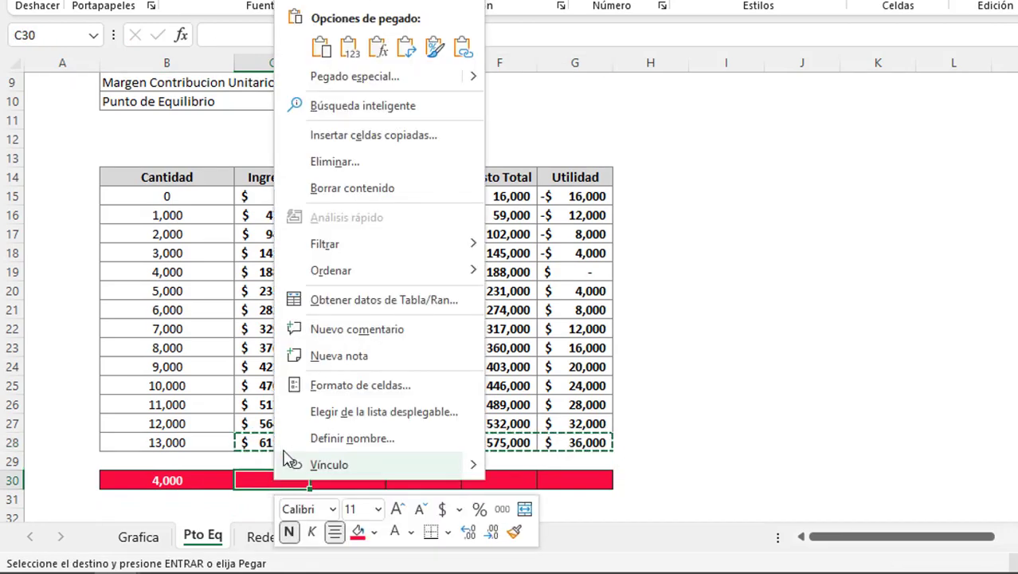
click(381, 54)
key(ctrl+v)
click(573, 481)
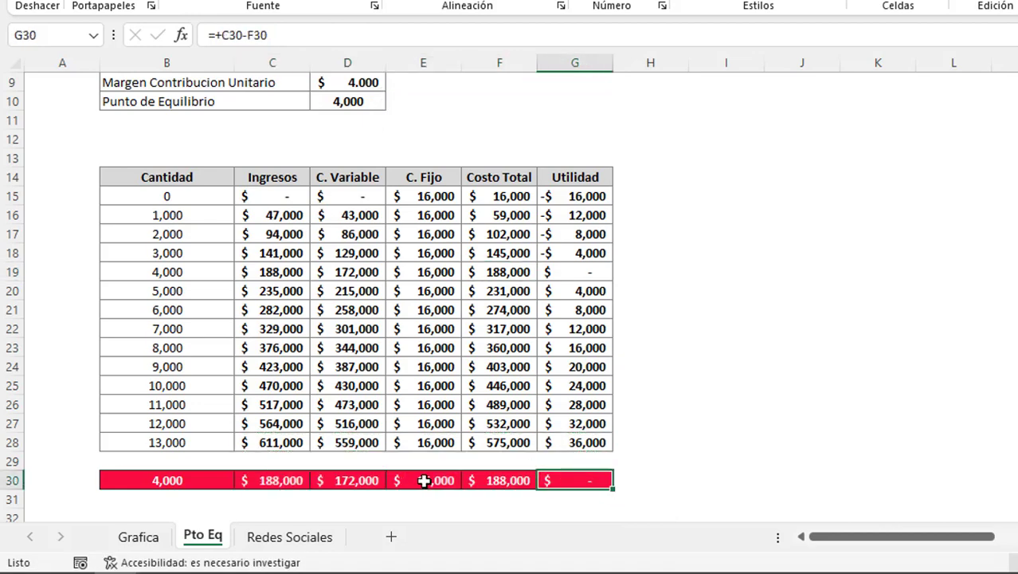
click(202, 485)
click(582, 482)
scroll(374, 373, up, 3)
Step: Set the sale price to 50 and review the profit column and 2,286 break-even quantity
click(330, 191)
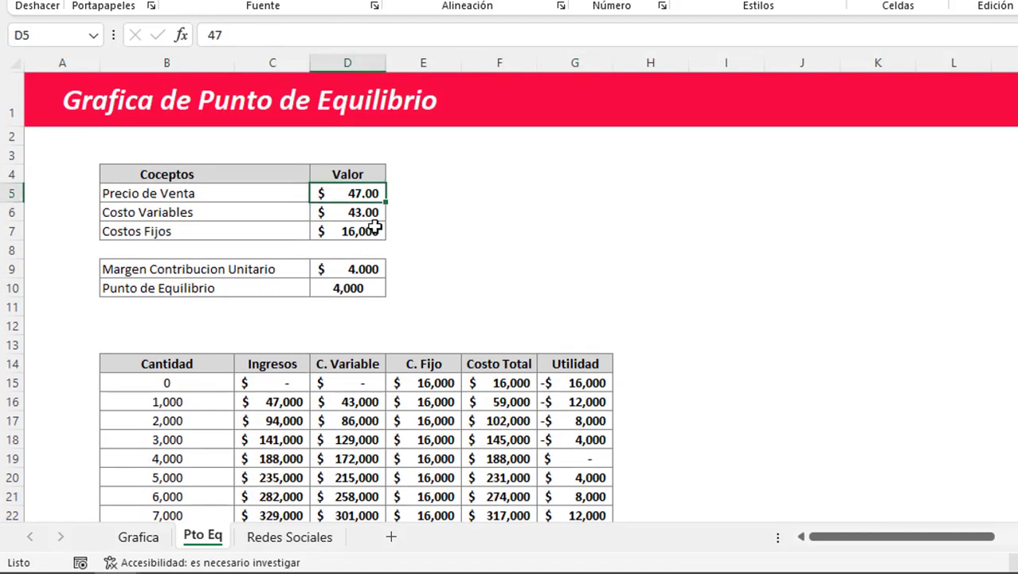
text(50)
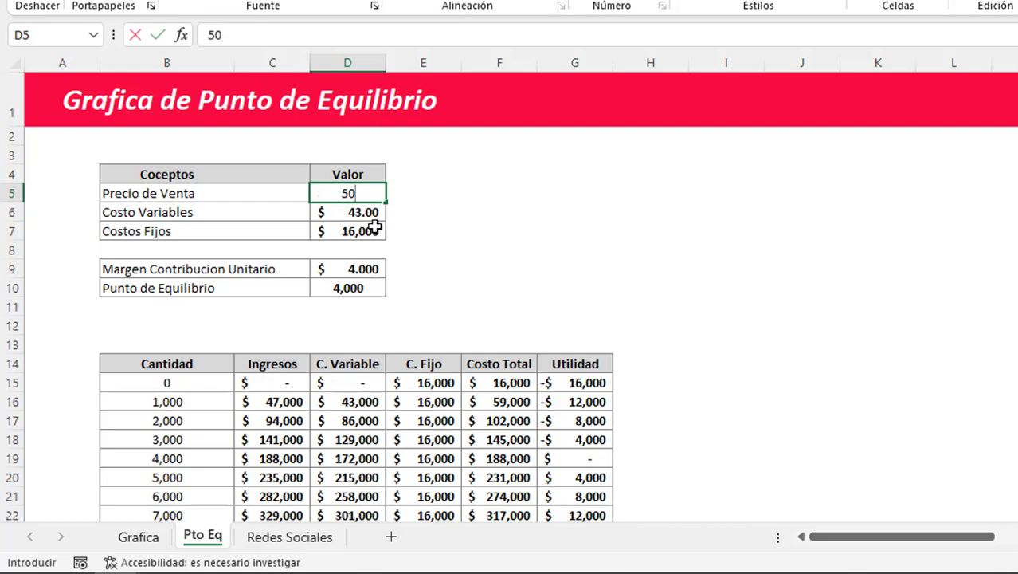
key(Return)
scroll(374, 229, down, 3)
drag(578, 215, 579, 458)
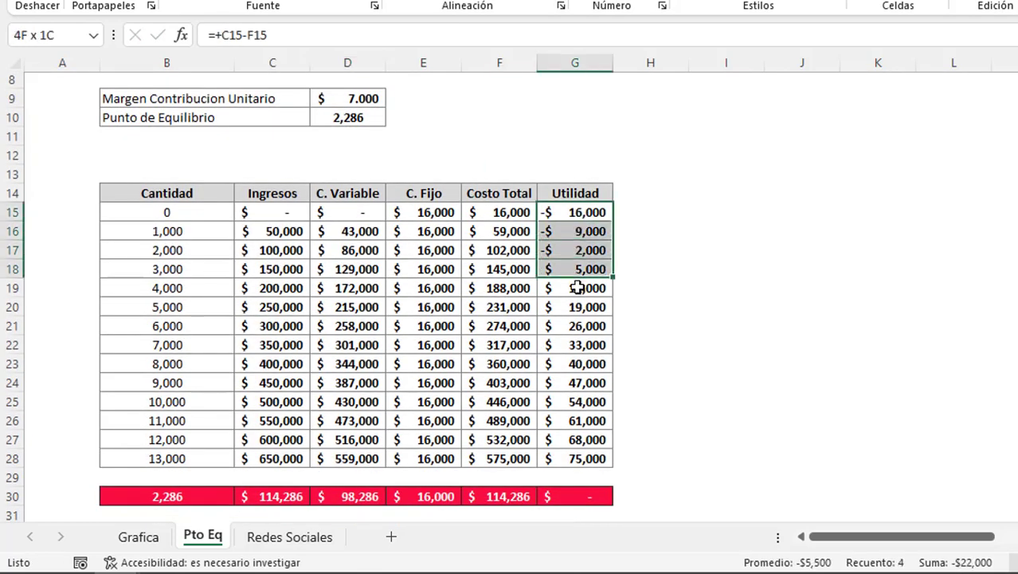
click(188, 496)
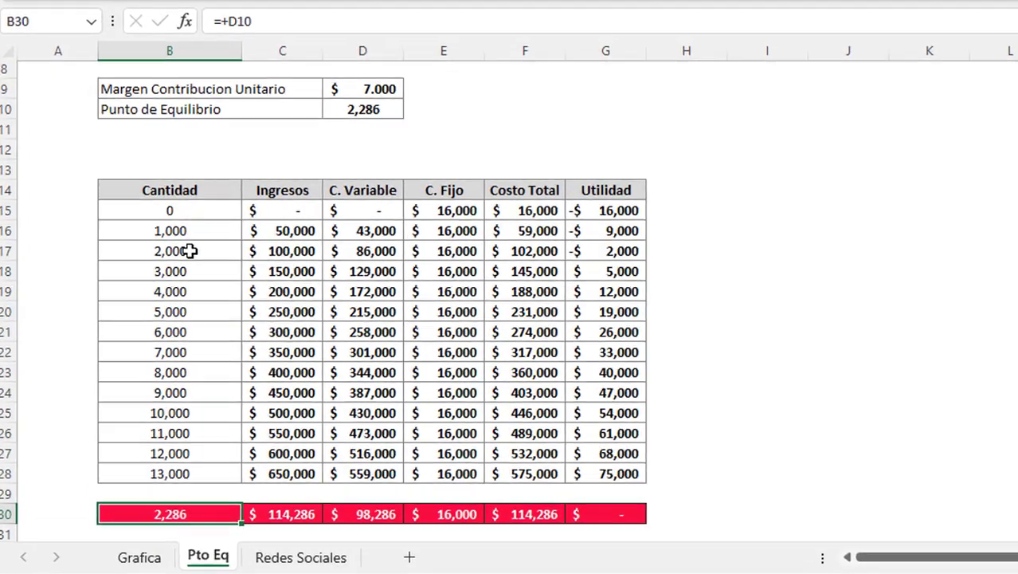
drag(192, 249, 587, 270)
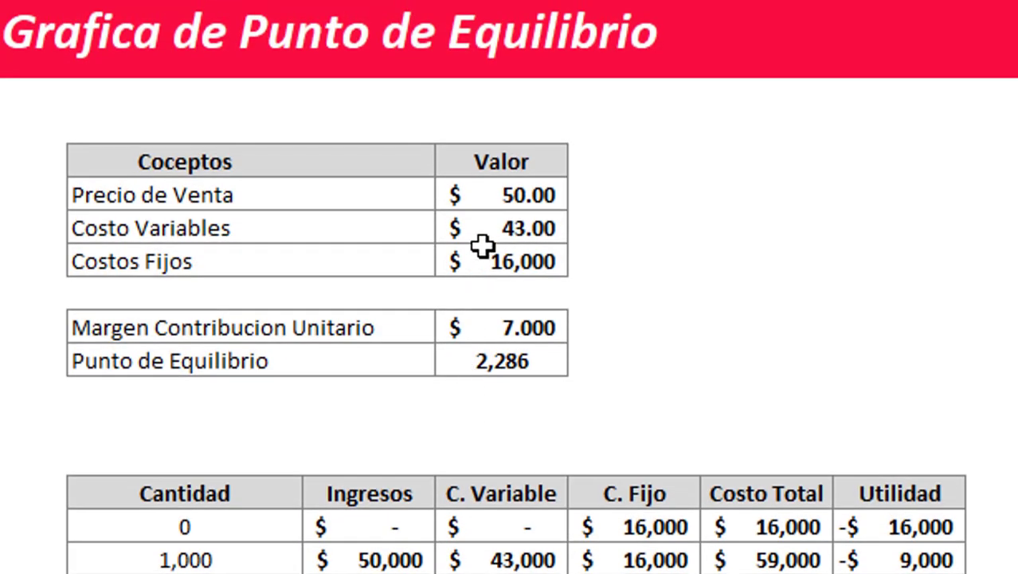
Step: Change the variable cost (Costo Variables) to 40
click(482, 231)
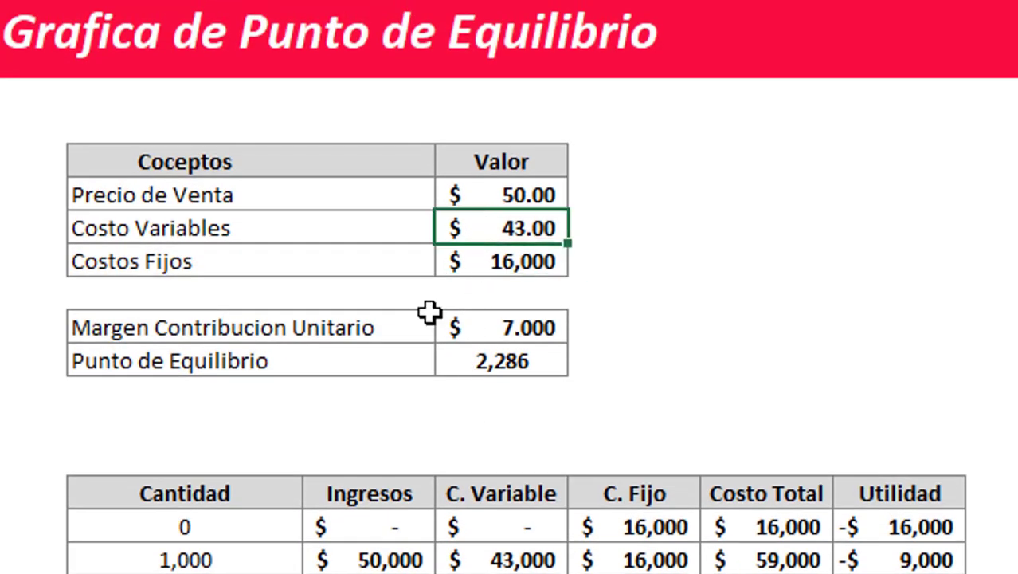
click(309, 482)
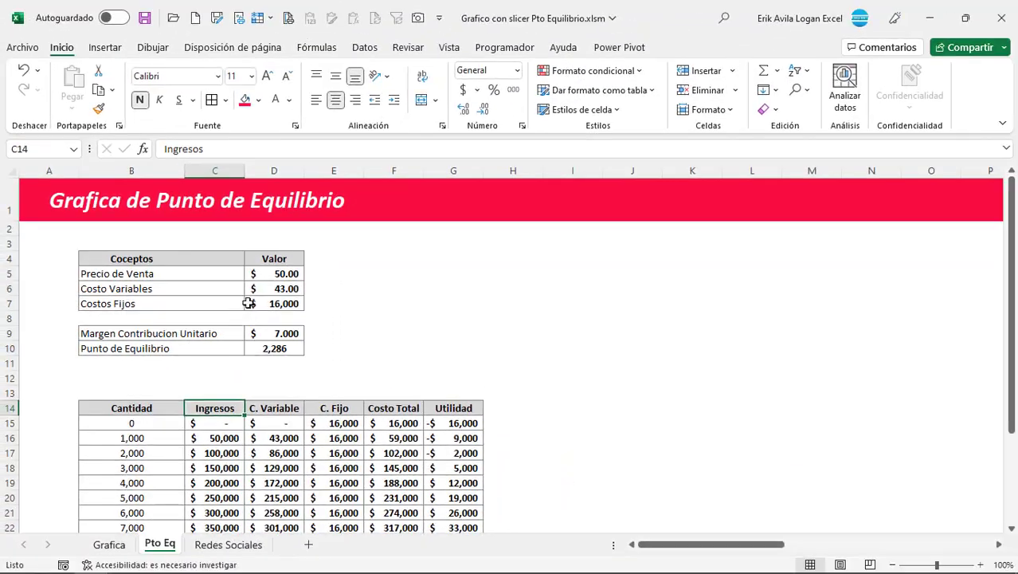
click(248, 303)
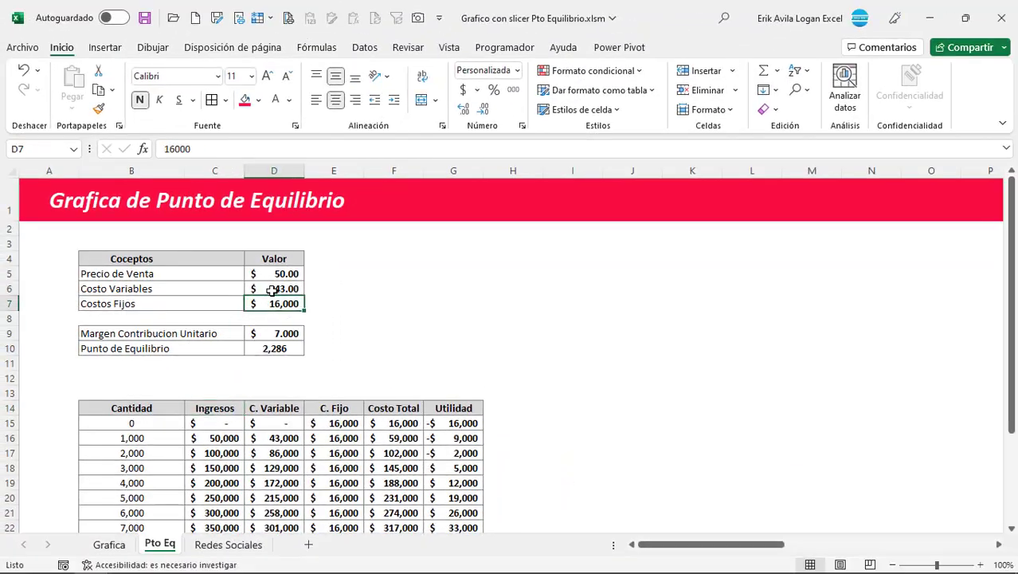
click(283, 287)
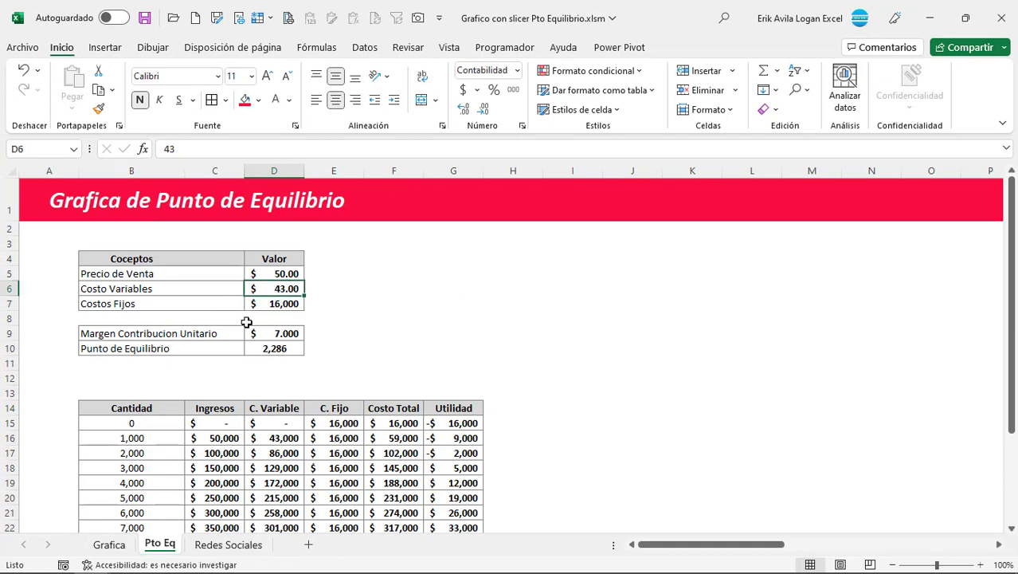
text(40)
key(Return)
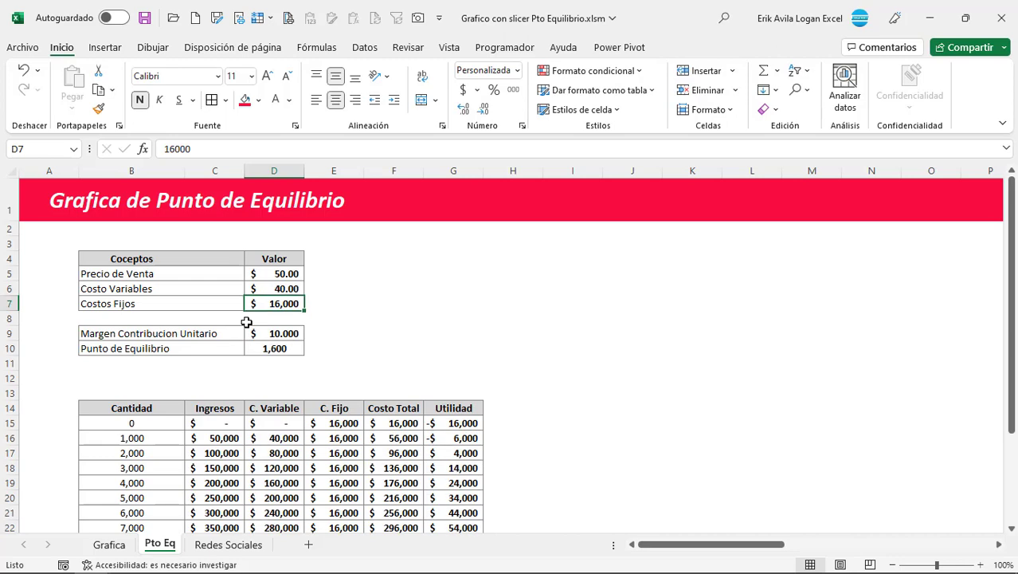
Step: Review the updated Punto de Equilibrio result and the Utilidad formula in row 30
scroll(251, 319, down, 1)
click(257, 311)
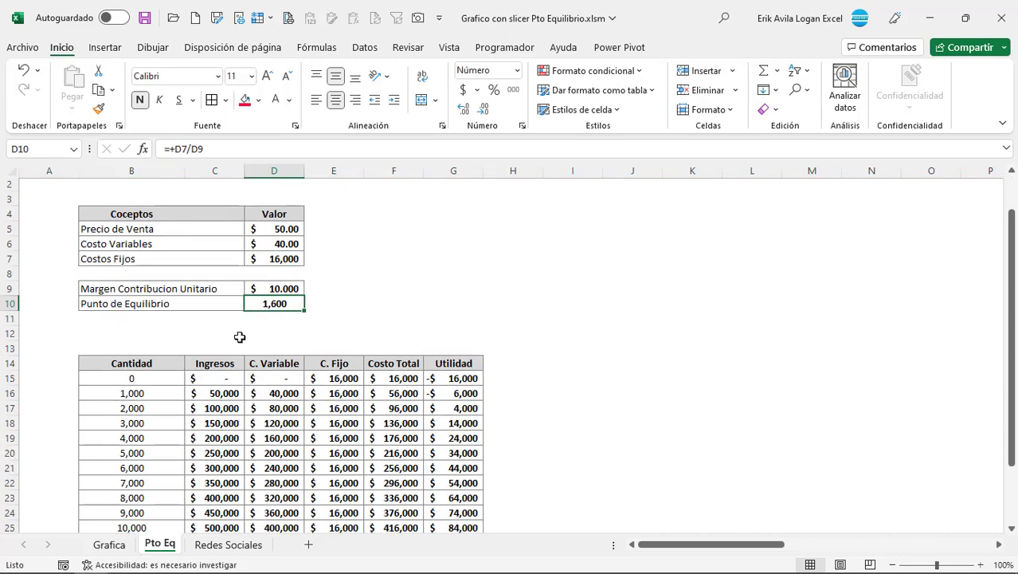
scroll(240, 337, down, 4)
click(455, 465)
scroll(269, 398, up, 4)
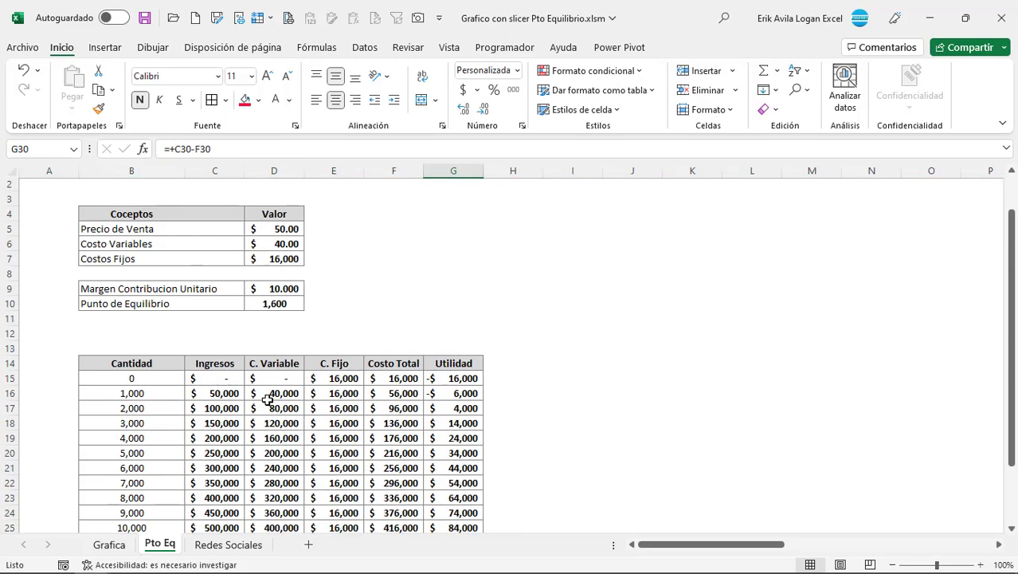
scroll(268, 398, up, 1)
Step: Enter a sale price of 47 and a variable cost of 45, giving an 8,000-unit break-even
click(273, 273)
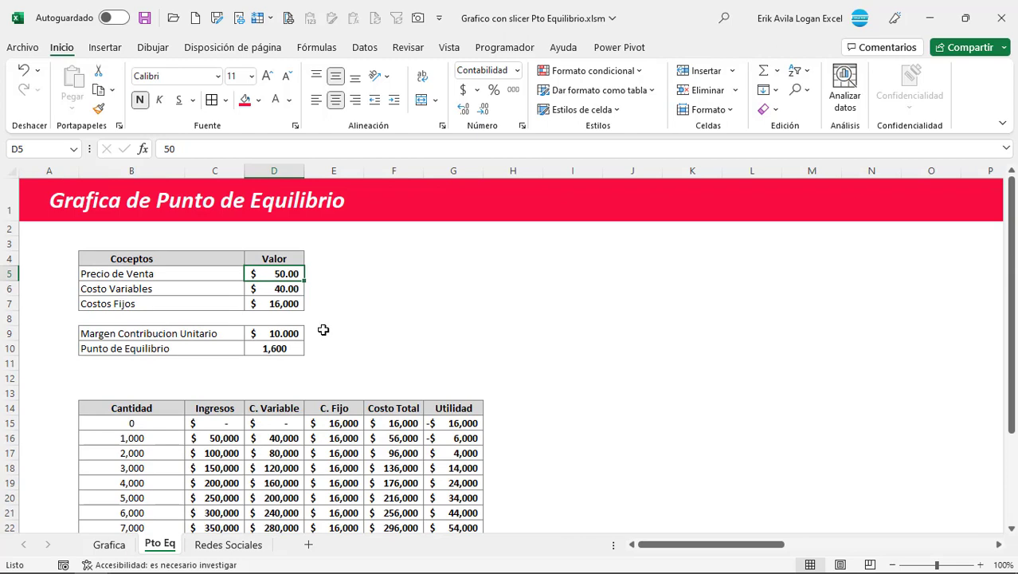
text(47)
key(Return)
text(45)
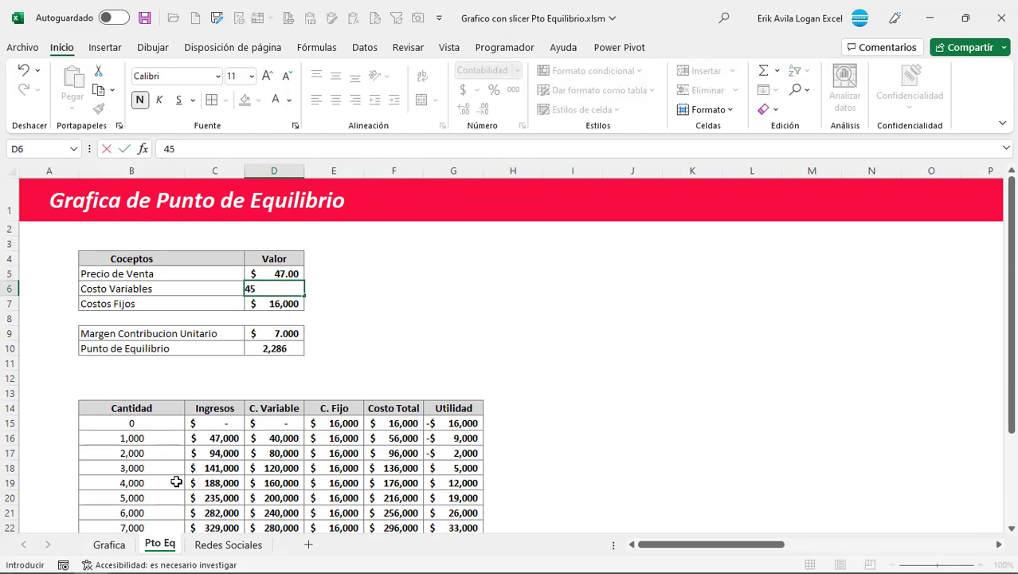
key(Return)
scroll(262, 431, down, 3)
scroll(261, 431, up, 1)
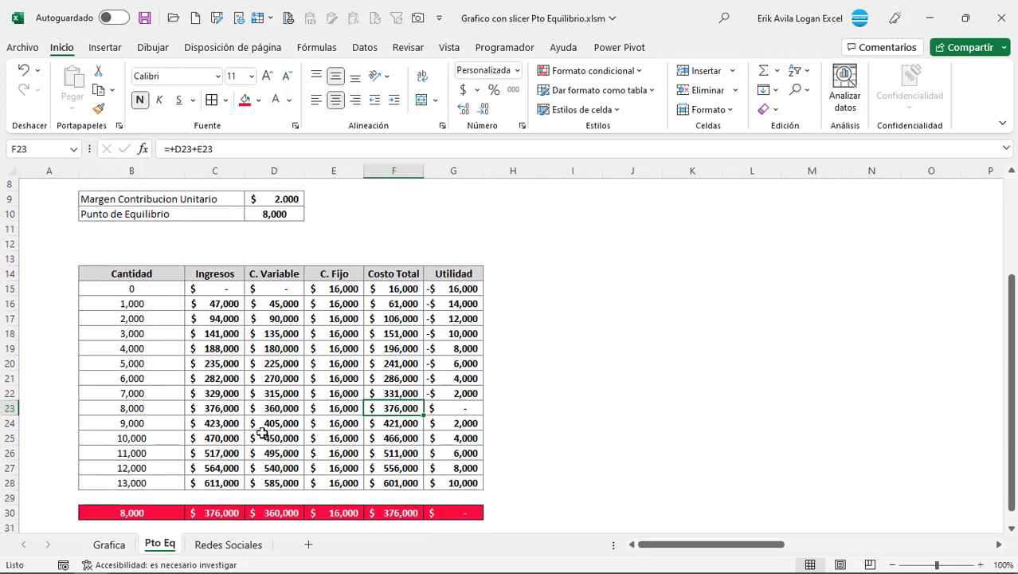
scroll(261, 433, up, 2)
scroll(261, 432, up, 1)
key(Left)
key(Left)
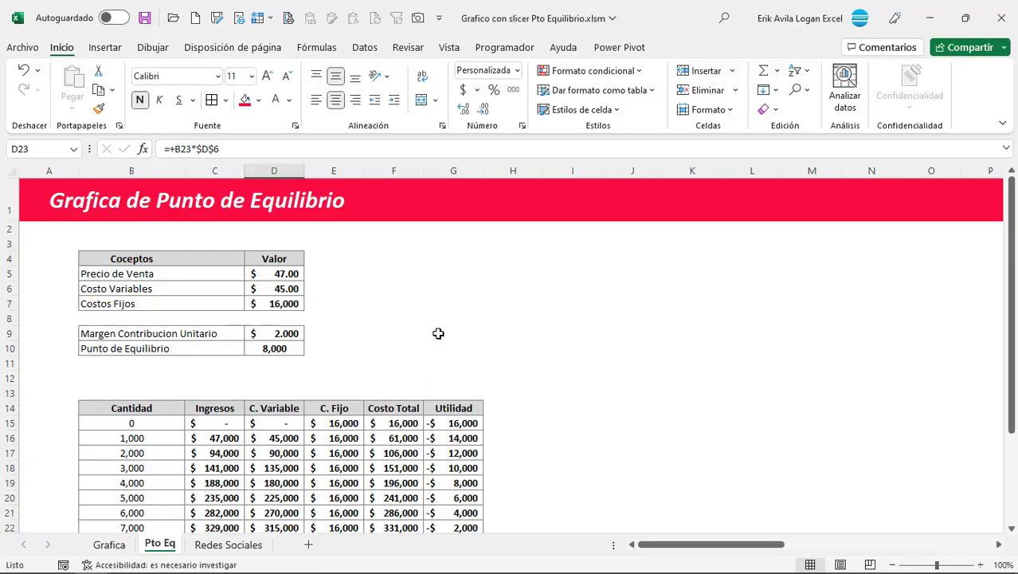
scroll(248, 368, down, 2)
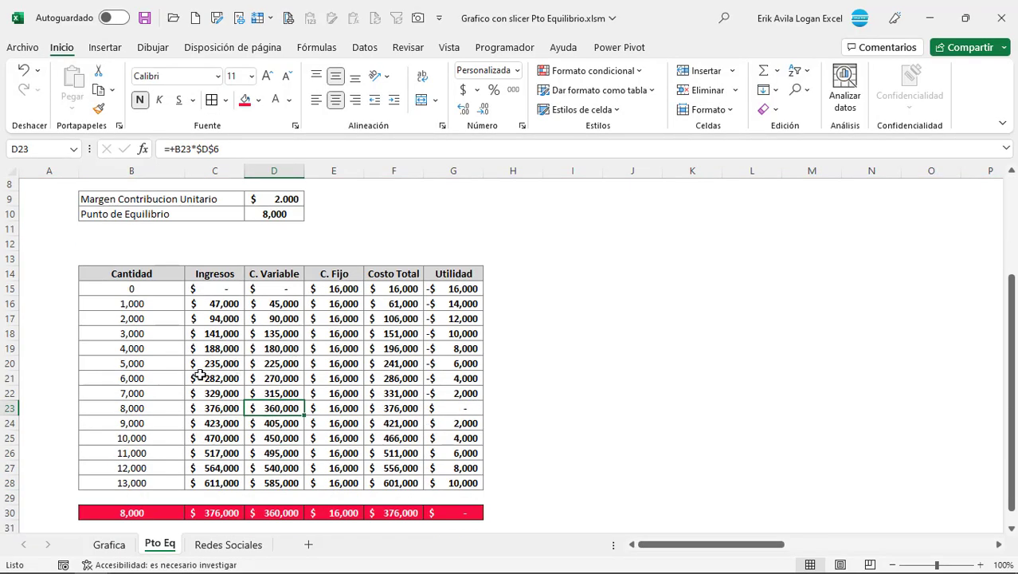
Step: Chart B14:G28 as a straight-line scatter chart, moved right of the table and enlarged
drag(141, 275, 250, 378)
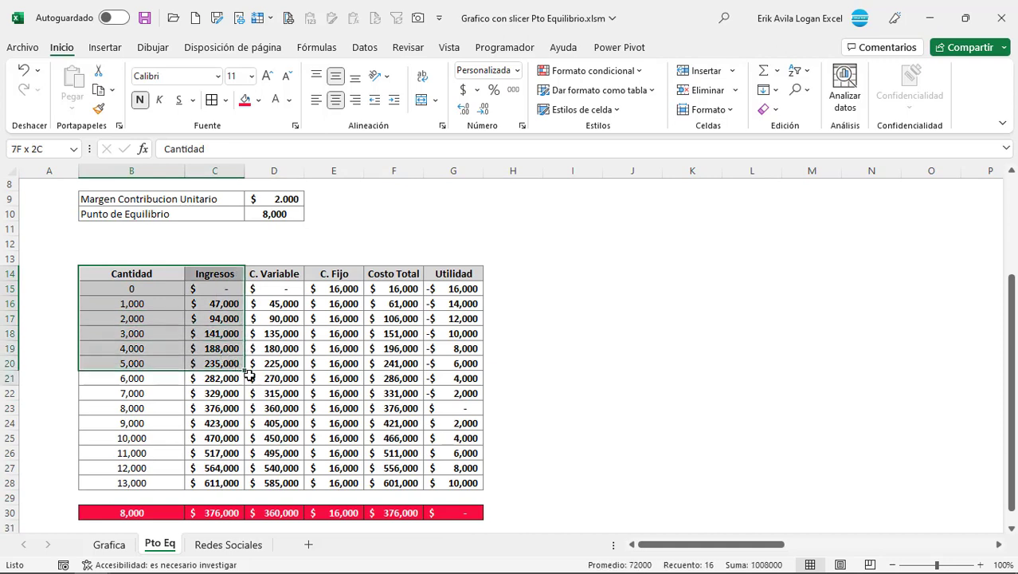
drag(249, 378, 460, 487)
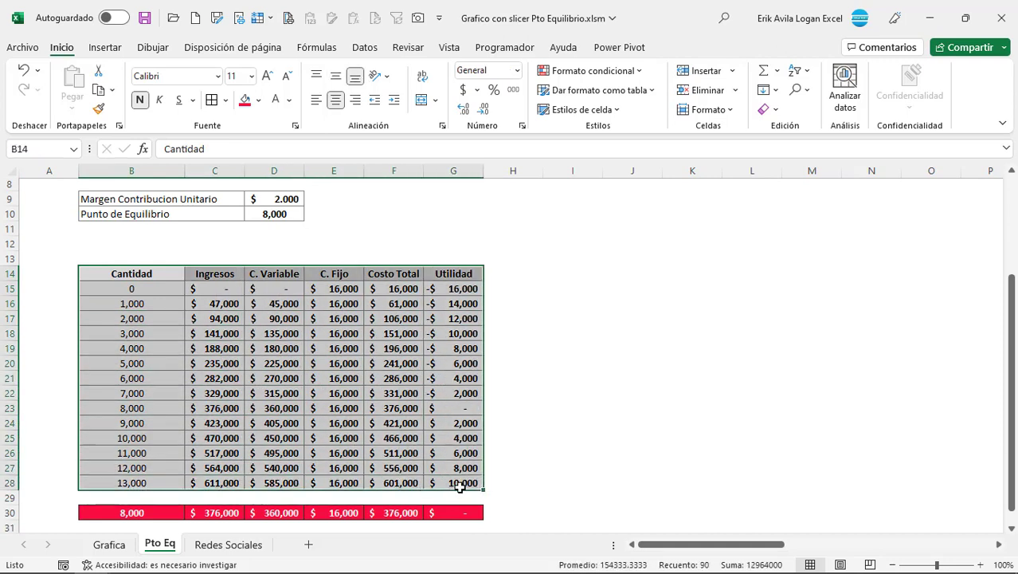
click(105, 47)
click(423, 109)
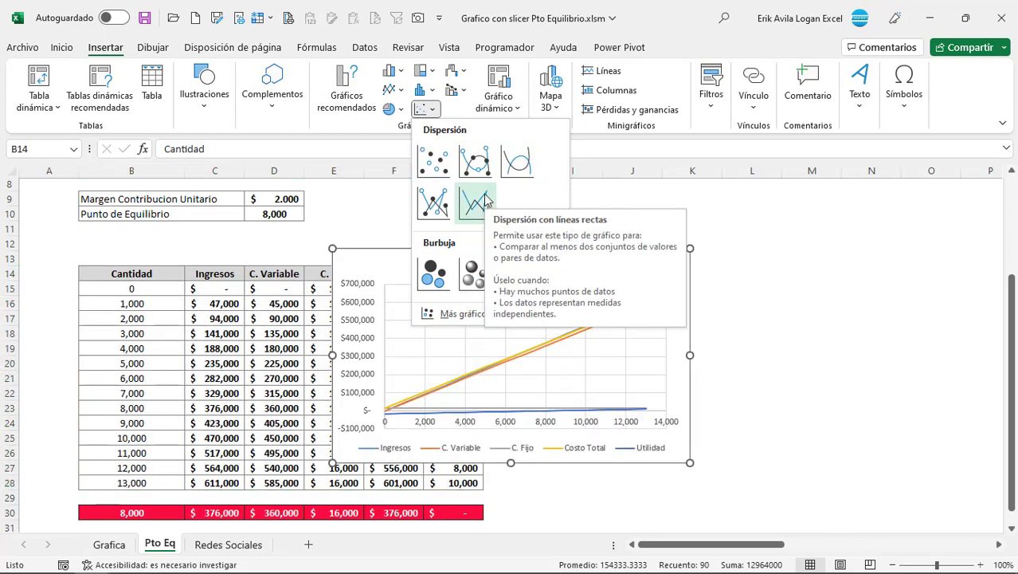
click(486, 201)
drag(414, 298, 586, 269)
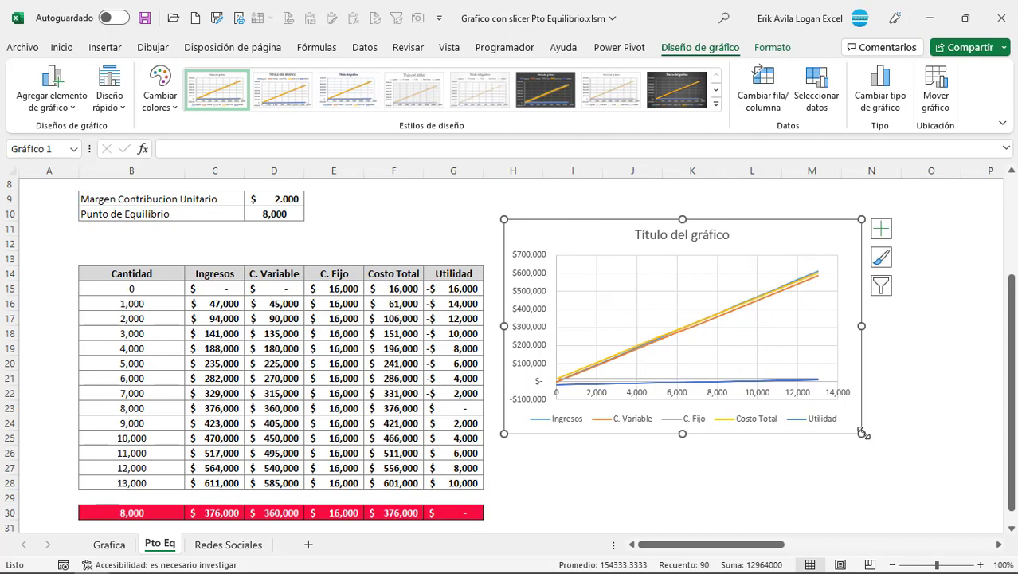
drag(863, 432, 953, 519)
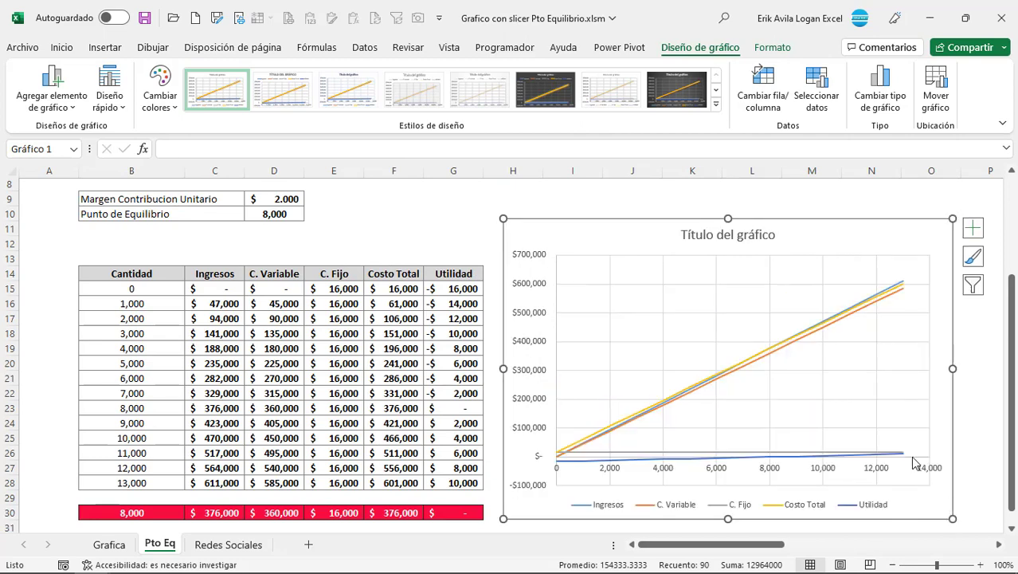
Step: Apply the third chart style and title the chart 'Punto de Equilibrio'
click(684, 237)
text(Pun)
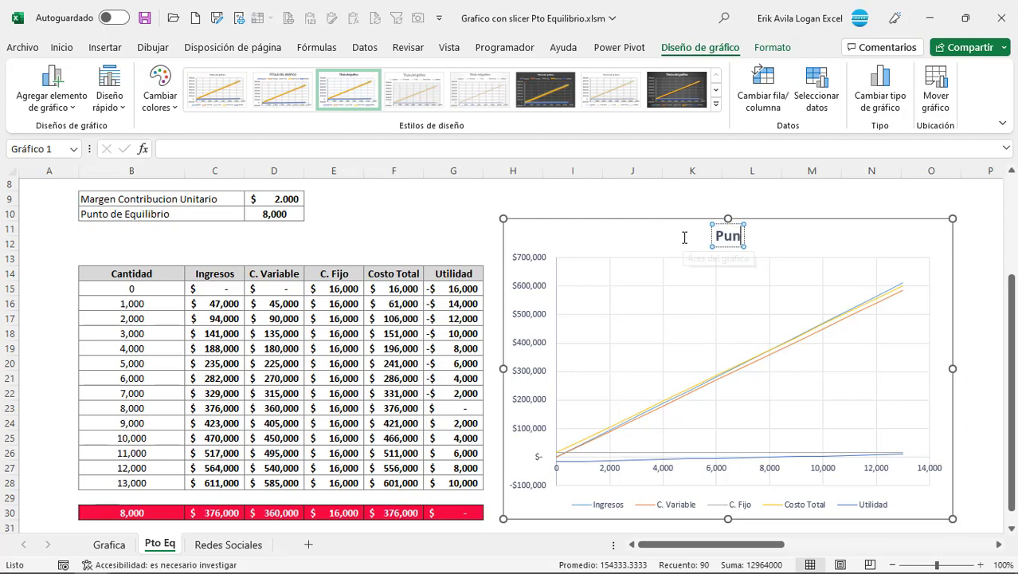
text(to de Equilibrio)
click(852, 250)
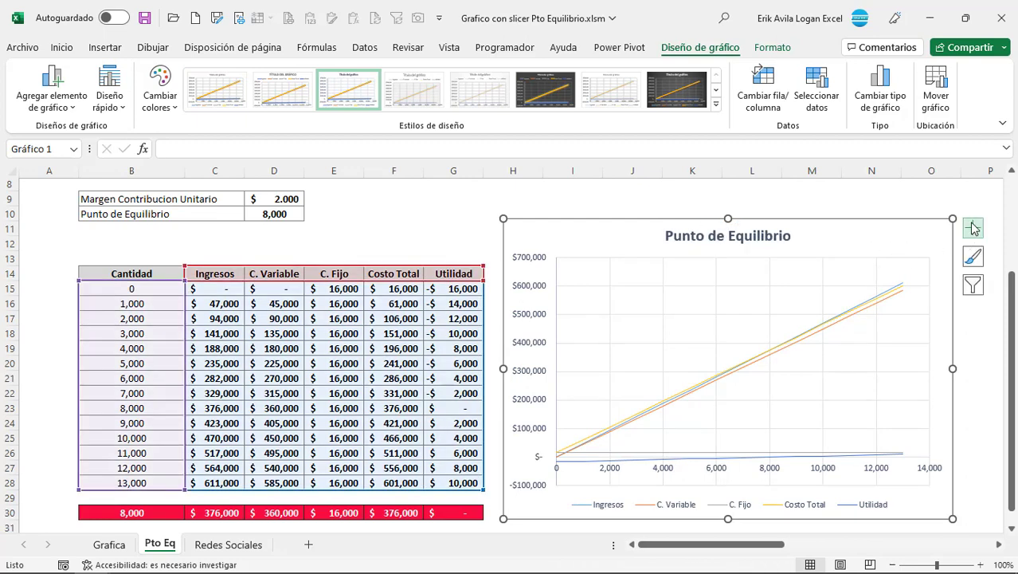
Step: Filter the C. Variable and Utilidad series out of the chart
click(972, 284)
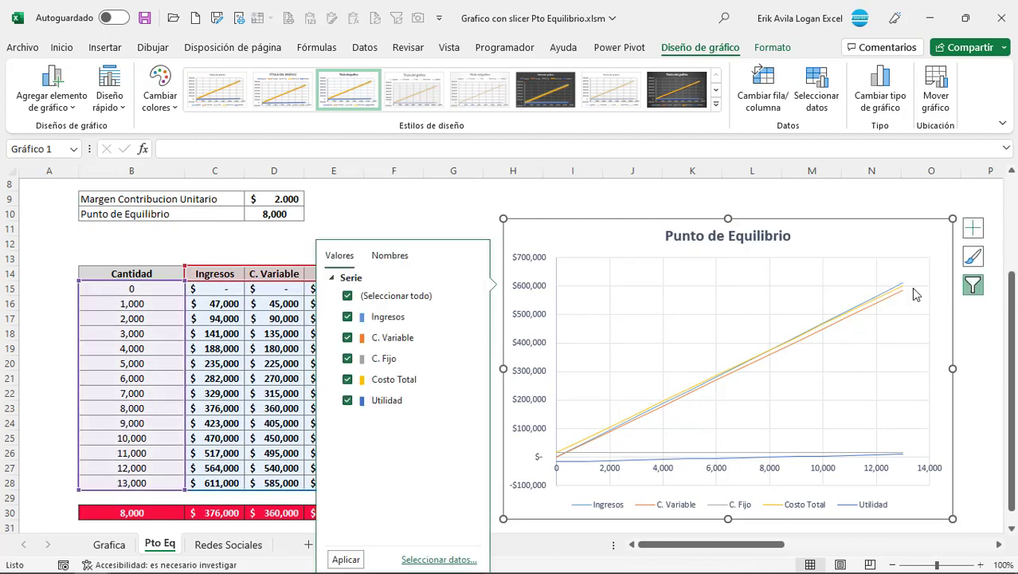
click(347, 338)
click(347, 401)
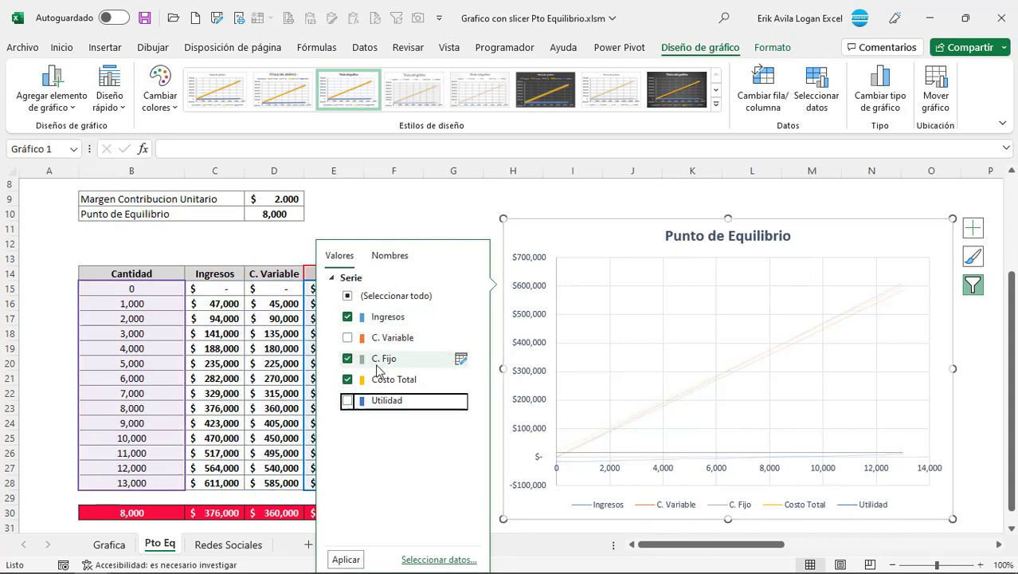
click(345, 558)
key(Escape)
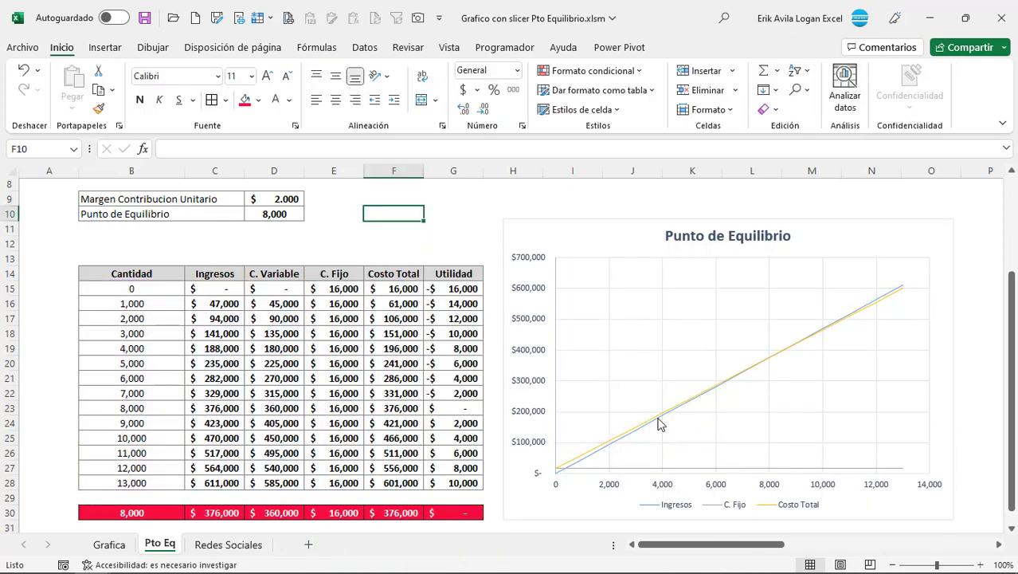
Step: Scroll around the sheet to bring the break-even chart into view
scroll(674, 389, down, 1)
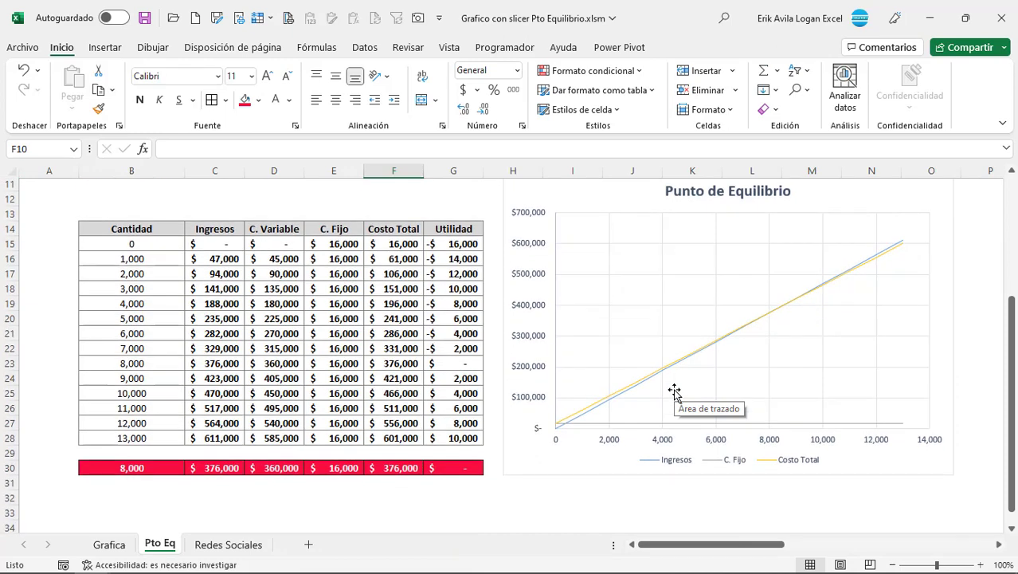
scroll(688, 358, up, 2)
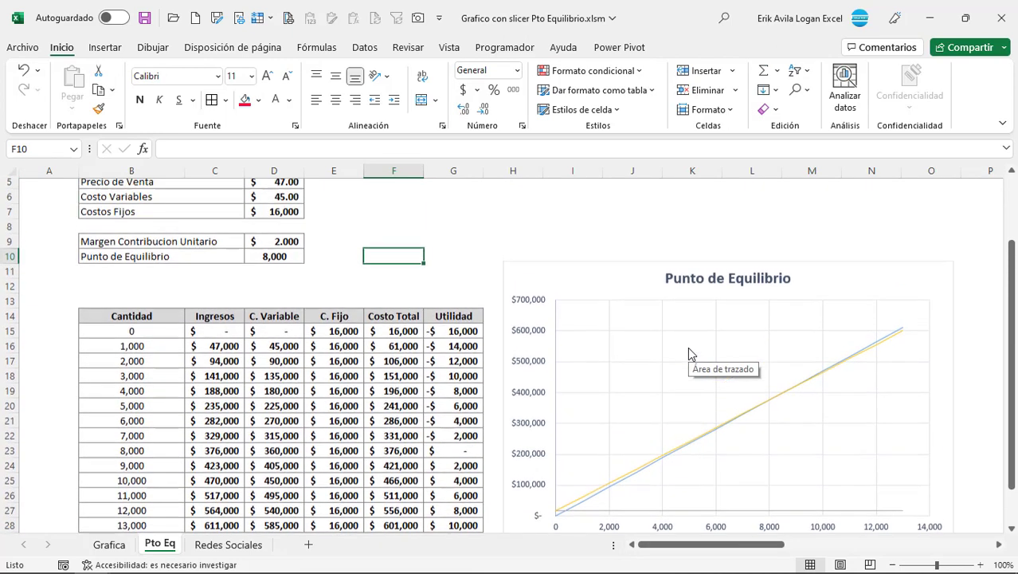
scroll(520, 363, up, 1)
scroll(509, 363, up, 1)
scroll(681, 380, down, 4)
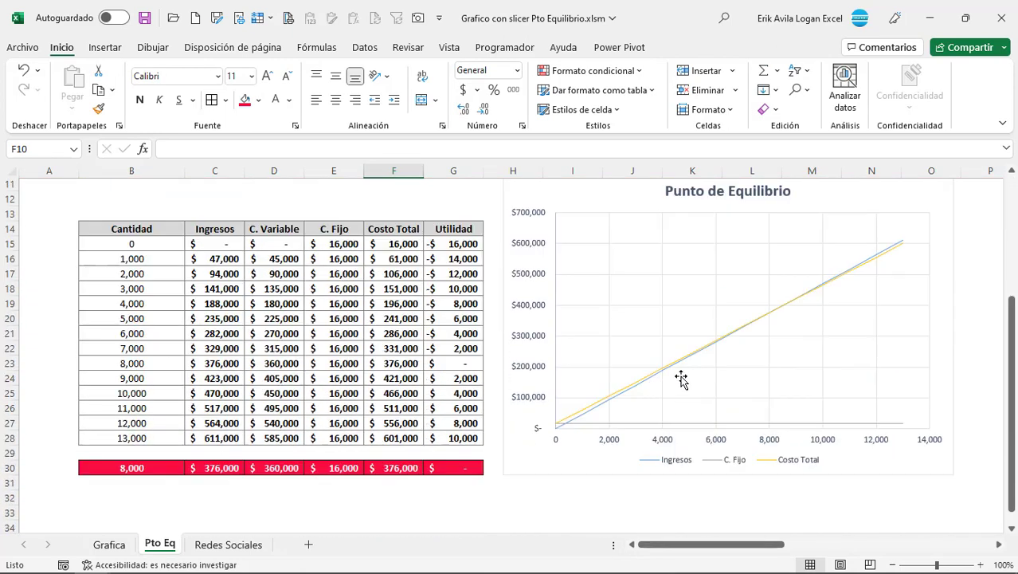
scroll(696, 375, up, 1)
Step: Add a 'Punto de Equilibrio' series using B30 as X values and C30 as Y values
right_click(627, 275)
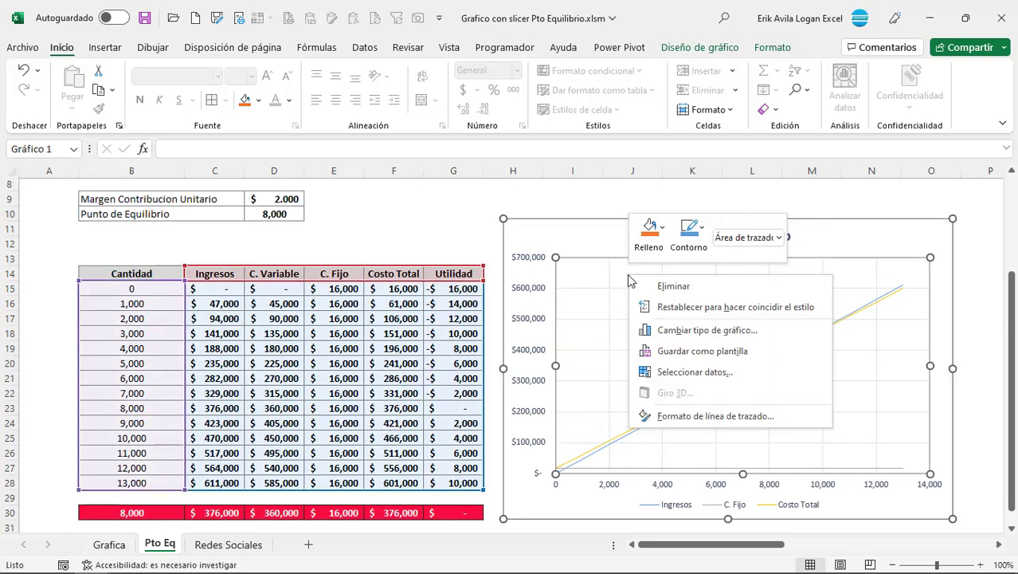
click(670, 372)
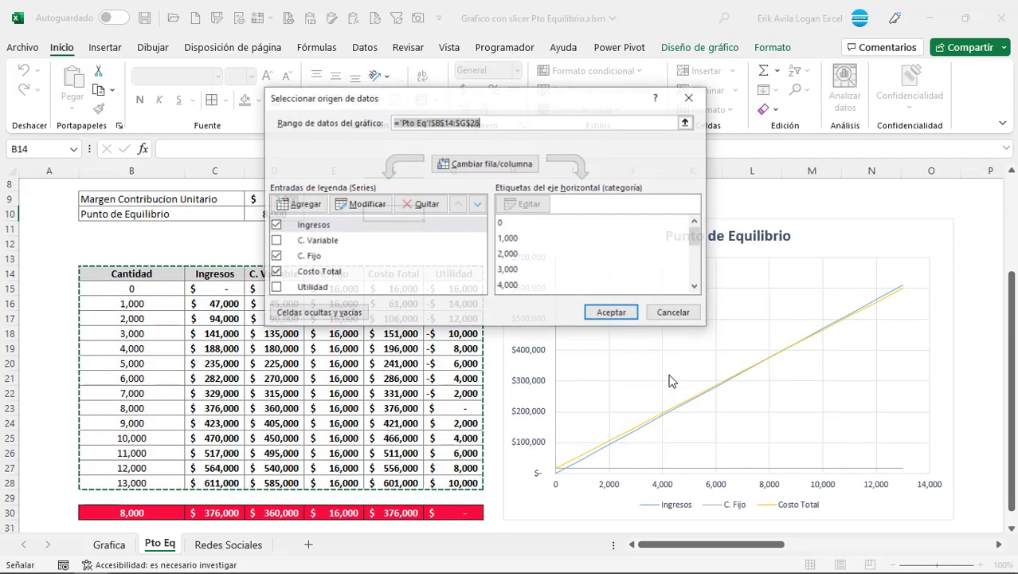
click(301, 207)
text(Punto)
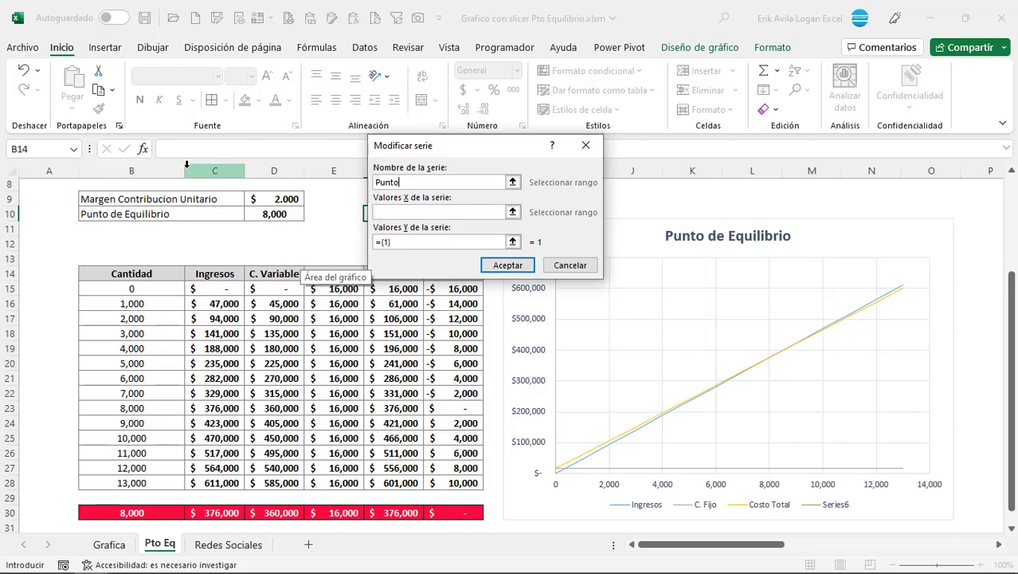
text(de Equilibrio)
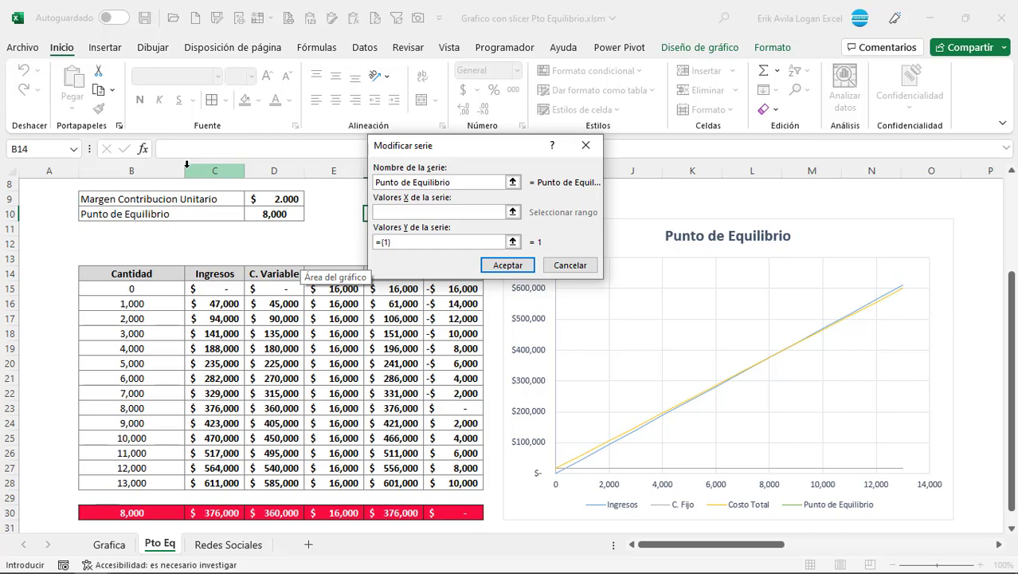
key(Tab)
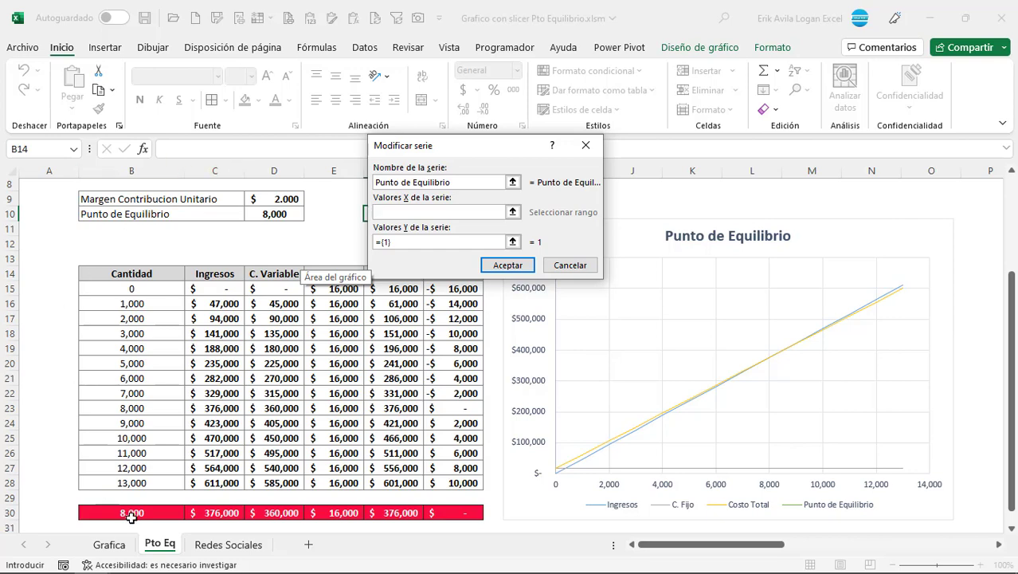
click(131, 514)
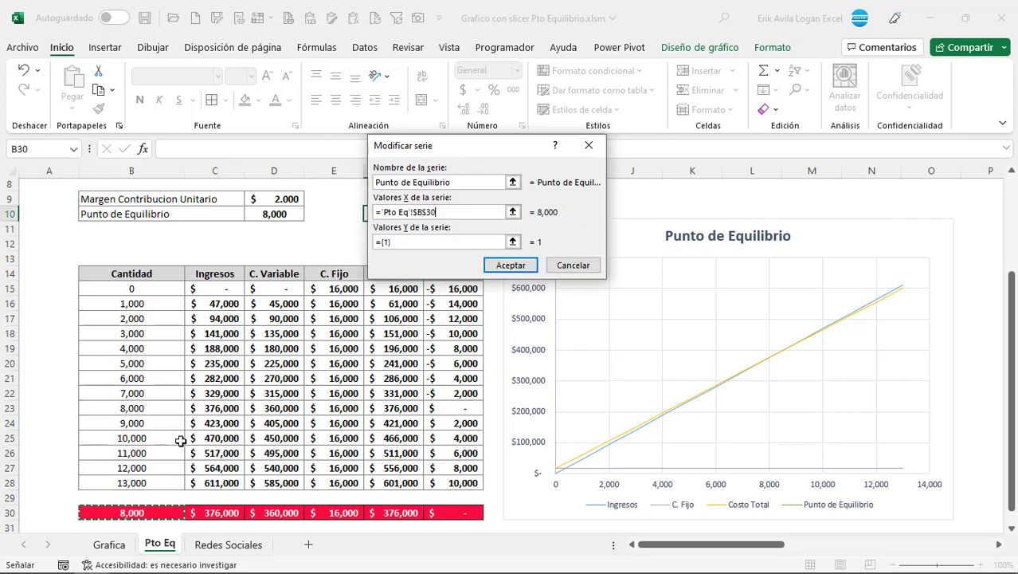
key(Tab)
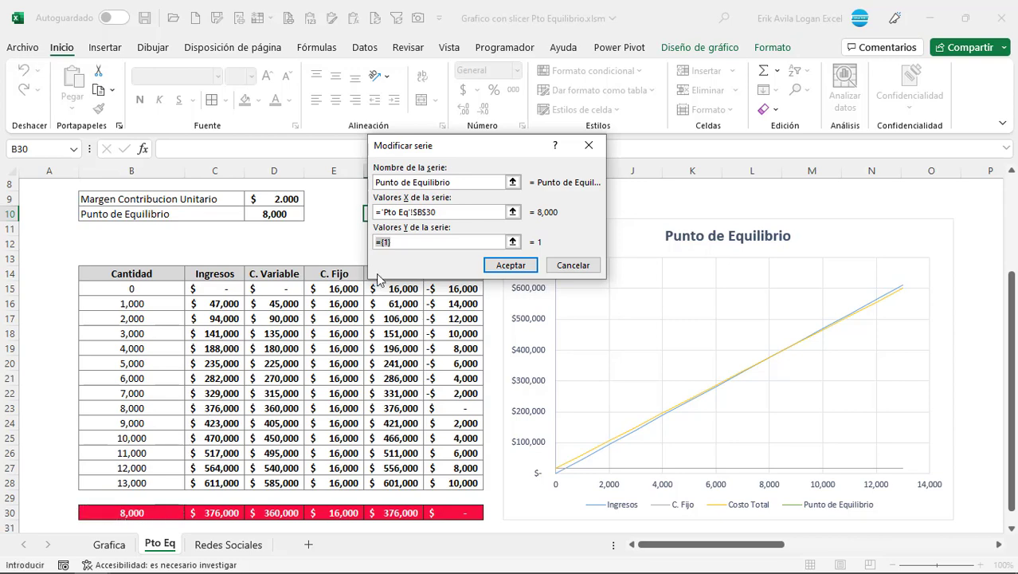
click(209, 512)
key(Return)
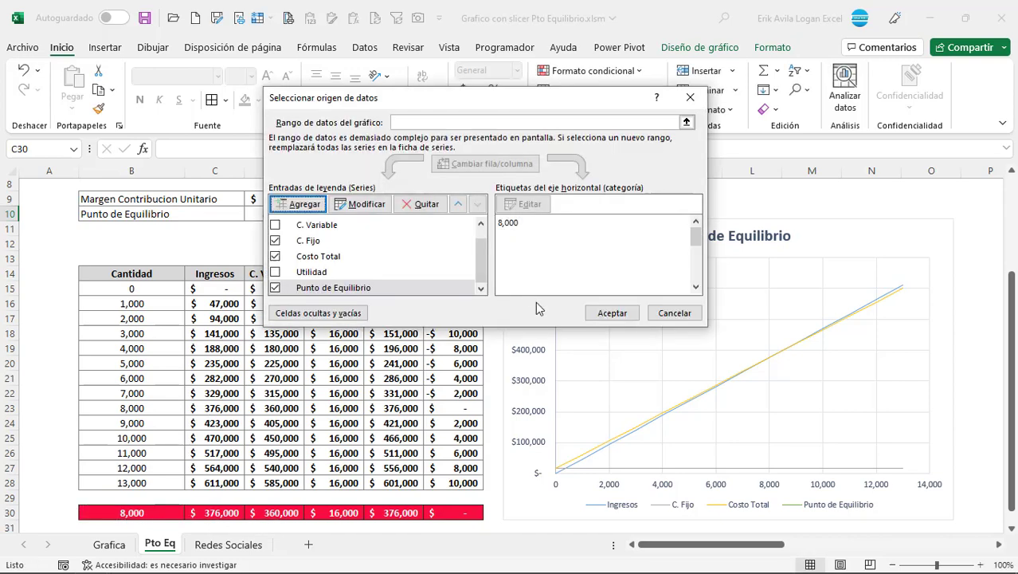
click(610, 312)
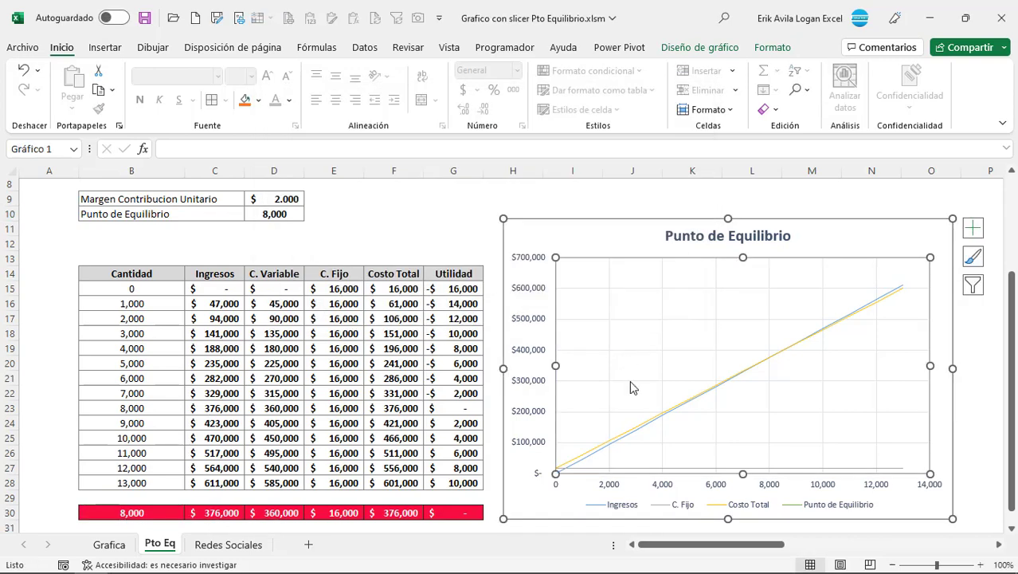
Step: Select the Punto de Equilibrio series in the chart's Format pane and show its marker options
double_click(625, 271)
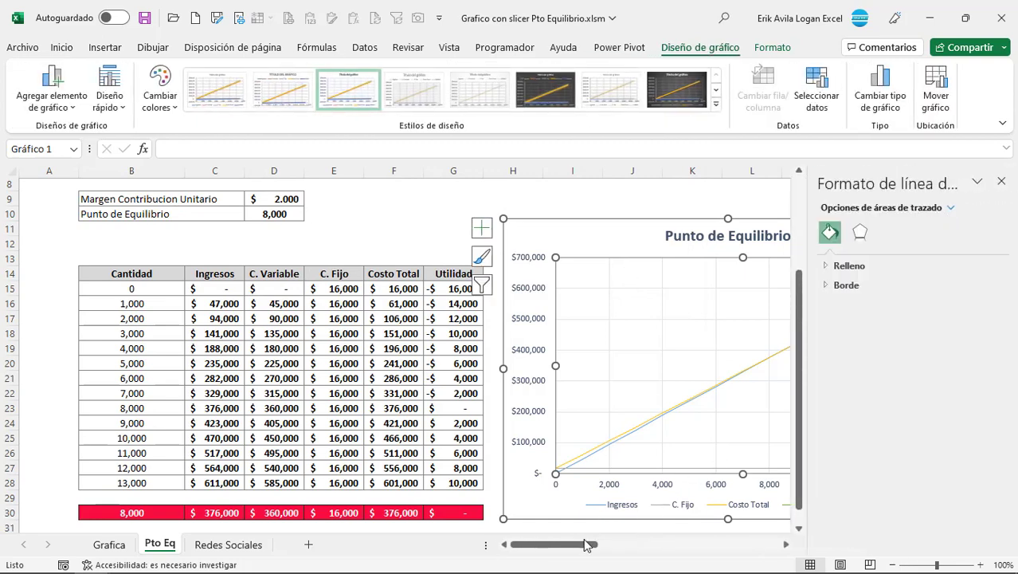
drag(586, 544, 623, 544)
click(949, 209)
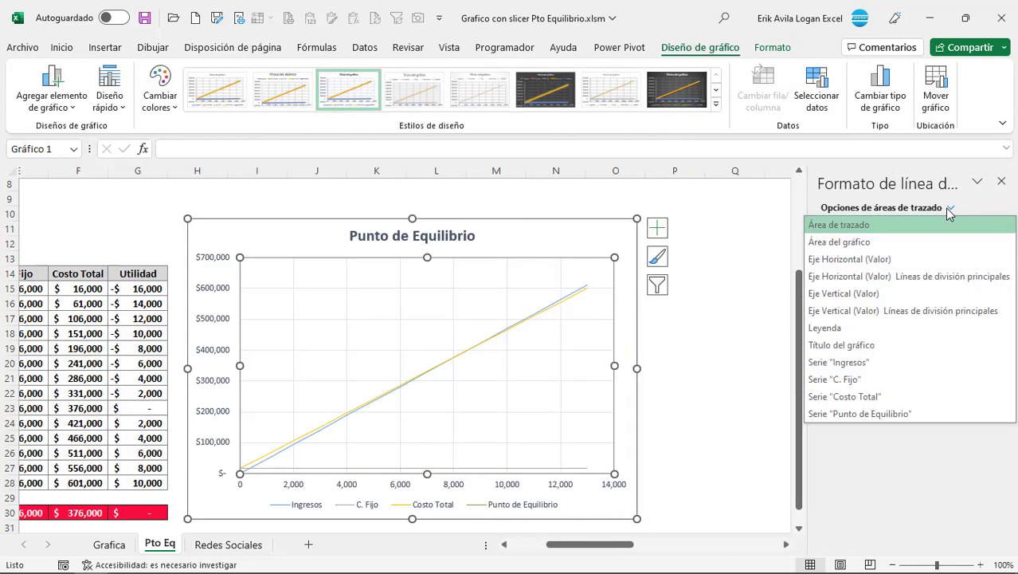
click(860, 414)
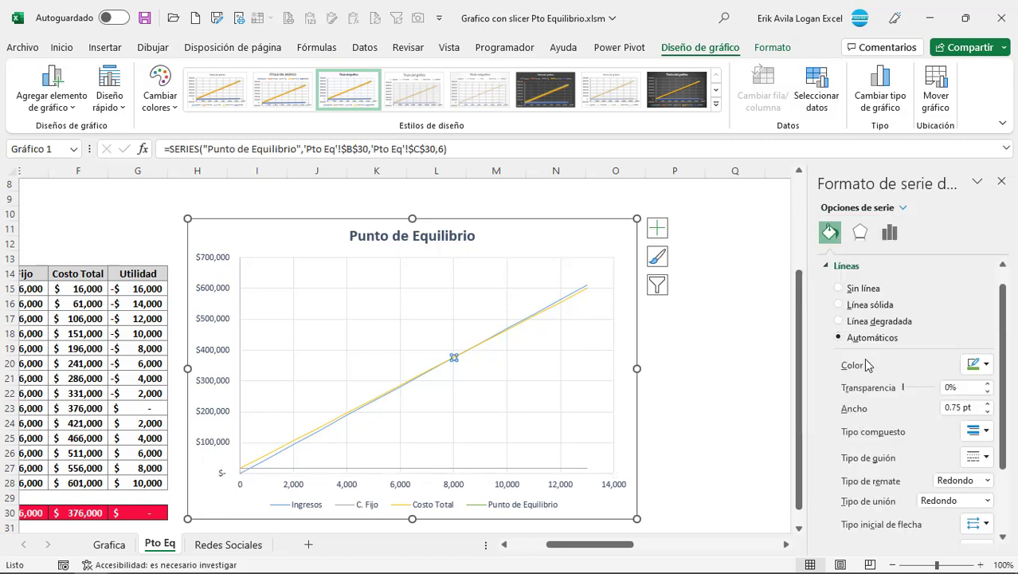
click(901, 267)
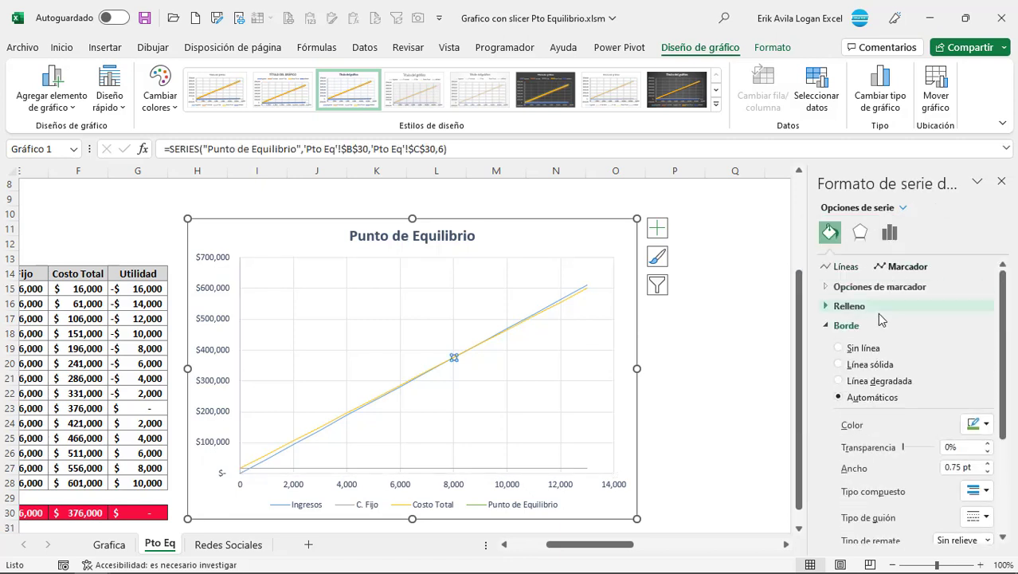
click(845, 287)
Step: Give the break-even marker a built-in size 9 with orange fill
click(929, 377)
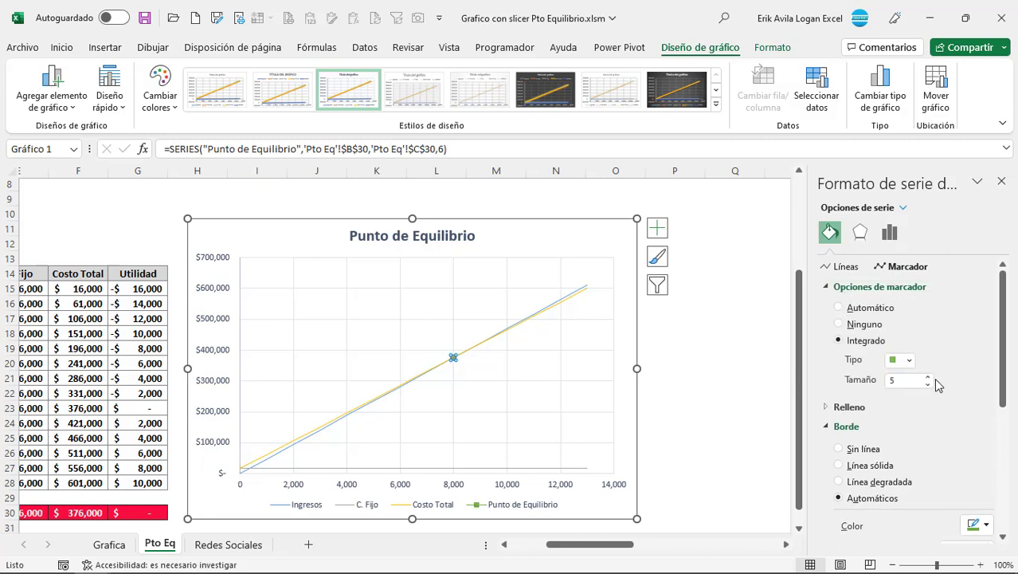
click(929, 377)
click(929, 377)
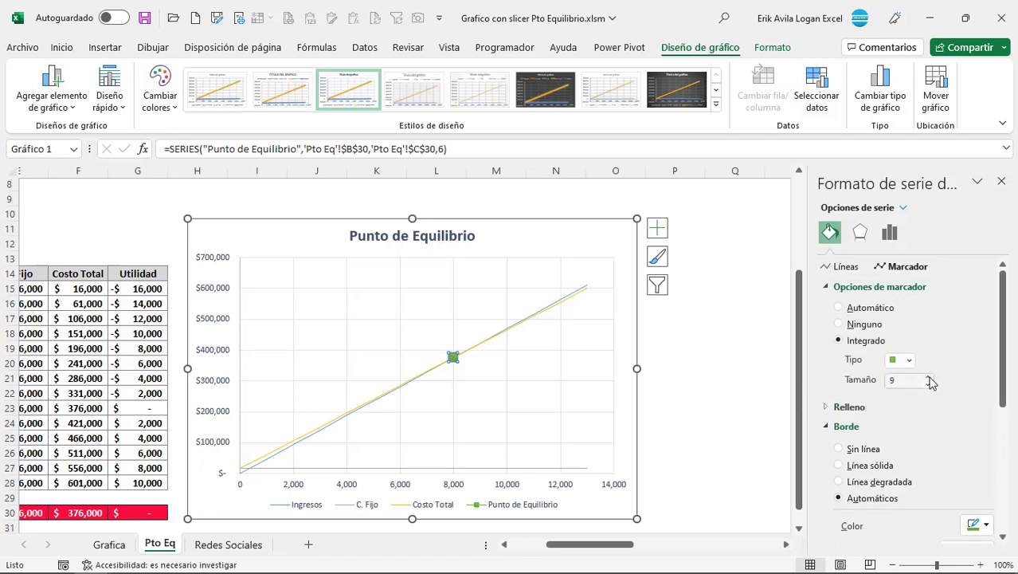
click(928, 406)
click(988, 442)
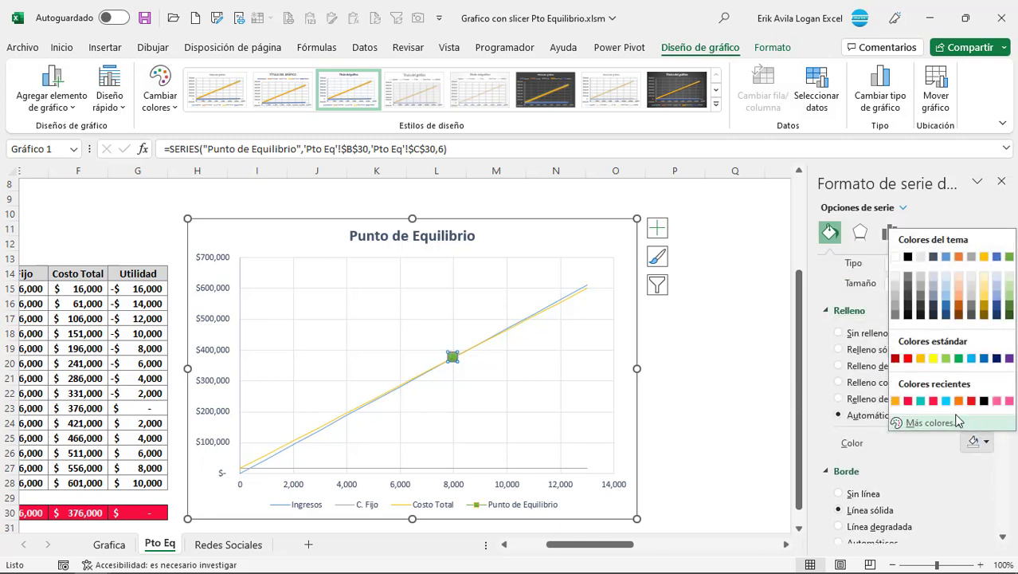
click(917, 402)
click(830, 232)
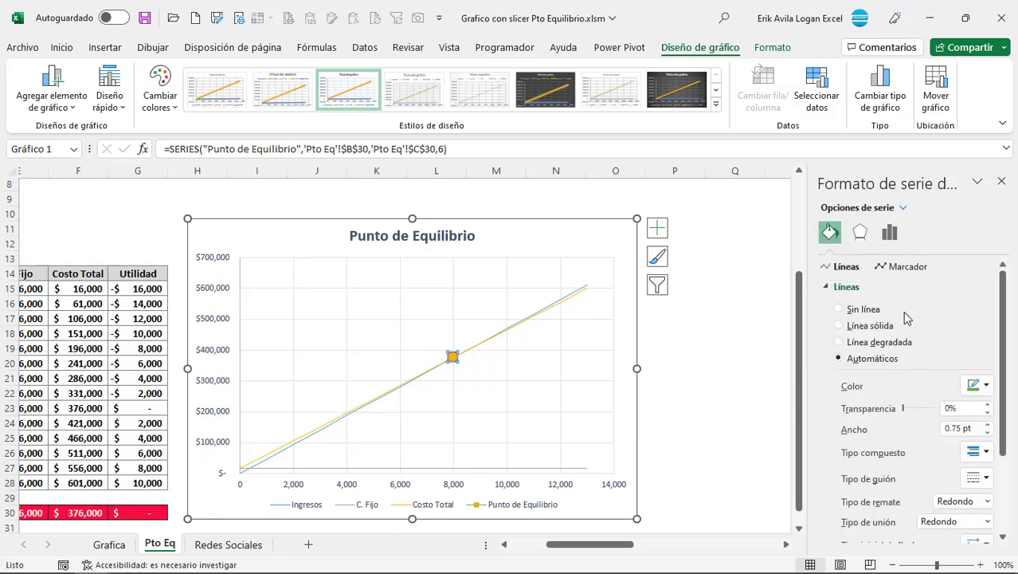
click(52, 88)
Step: Add a data label to the break-even marker showing only its X value, 8,000
click(86, 200)
click(846, 335)
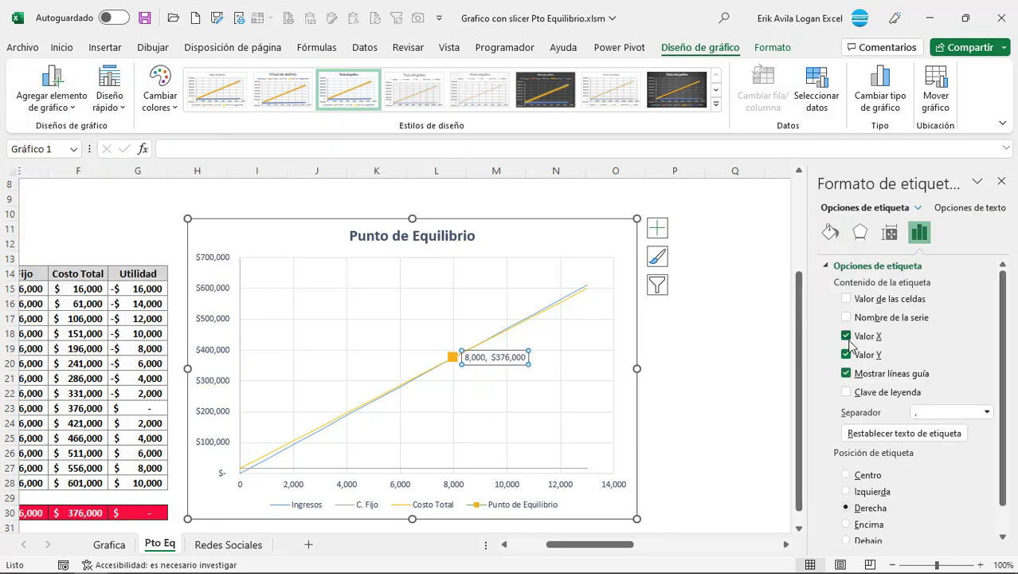
click(846, 354)
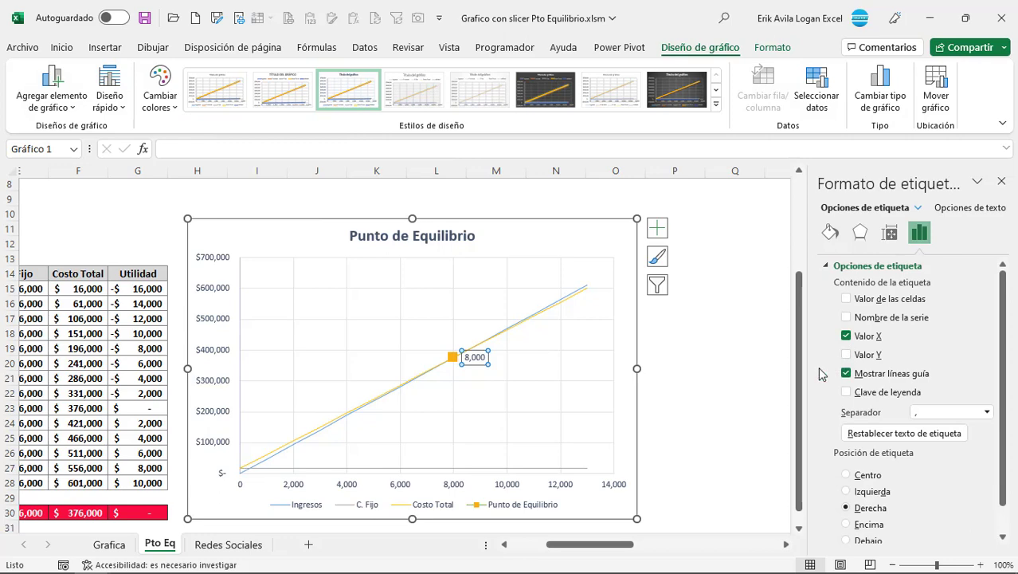
Step: Increase the label's font size twice and close the formatting pane
click(62, 47)
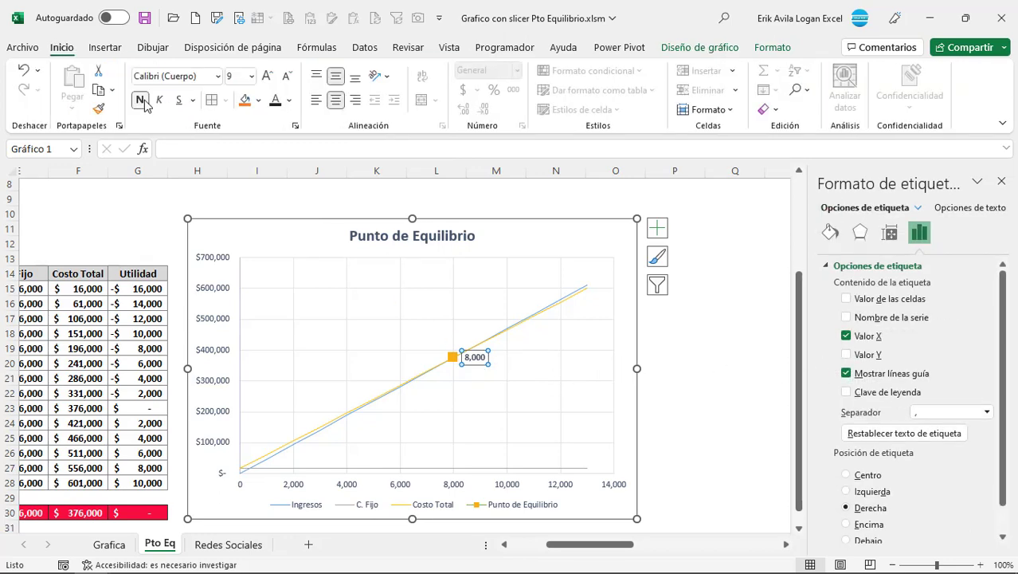
click(268, 77)
click(734, 348)
drag(586, 544, 565, 547)
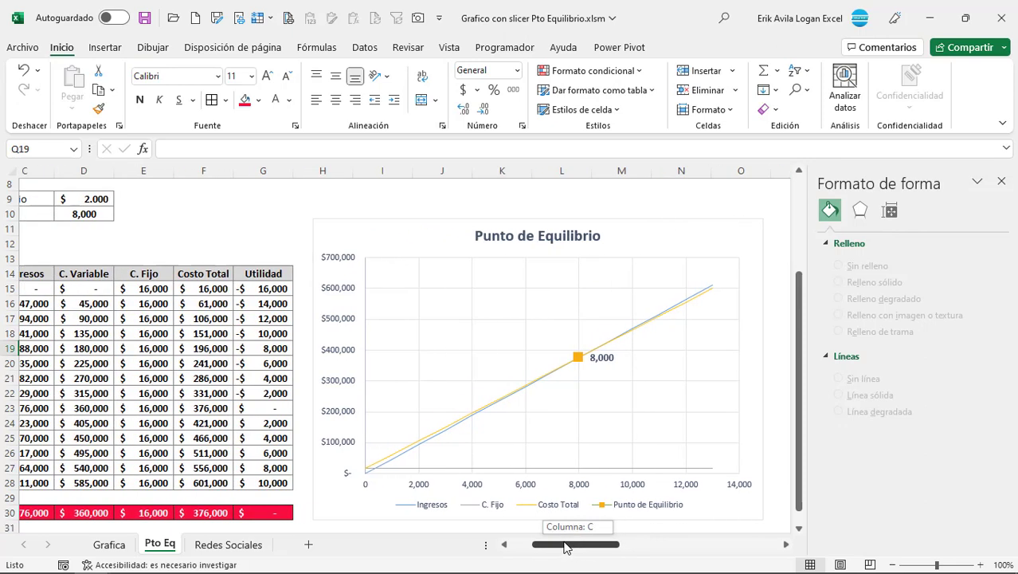
click(1001, 182)
Step: Set the sale price in D5 to 50 and check the recalculated results
scroll(357, 340, up, 2)
scroll(357, 340, left, 2)
click(296, 234)
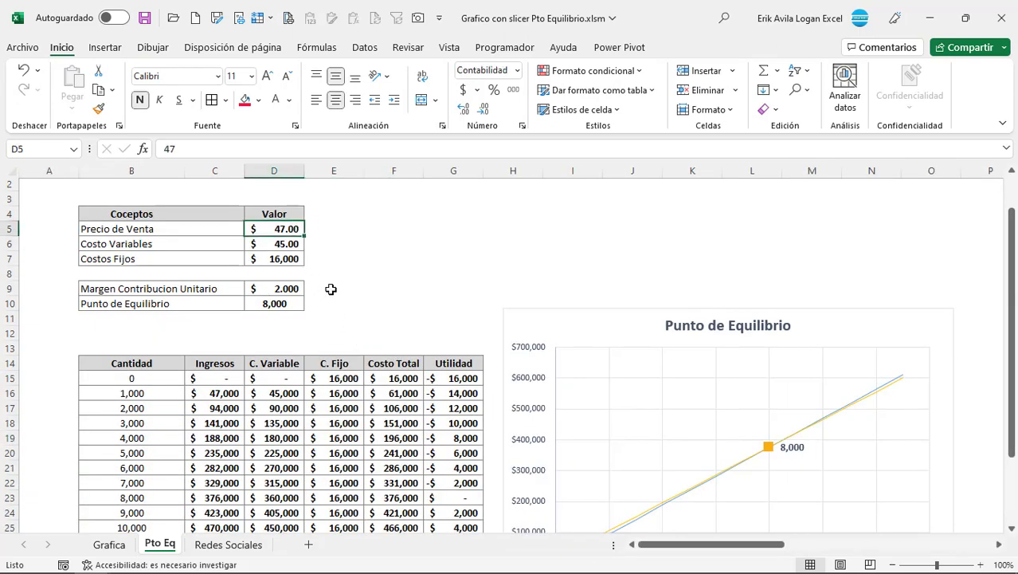
text(50)
key(Return)
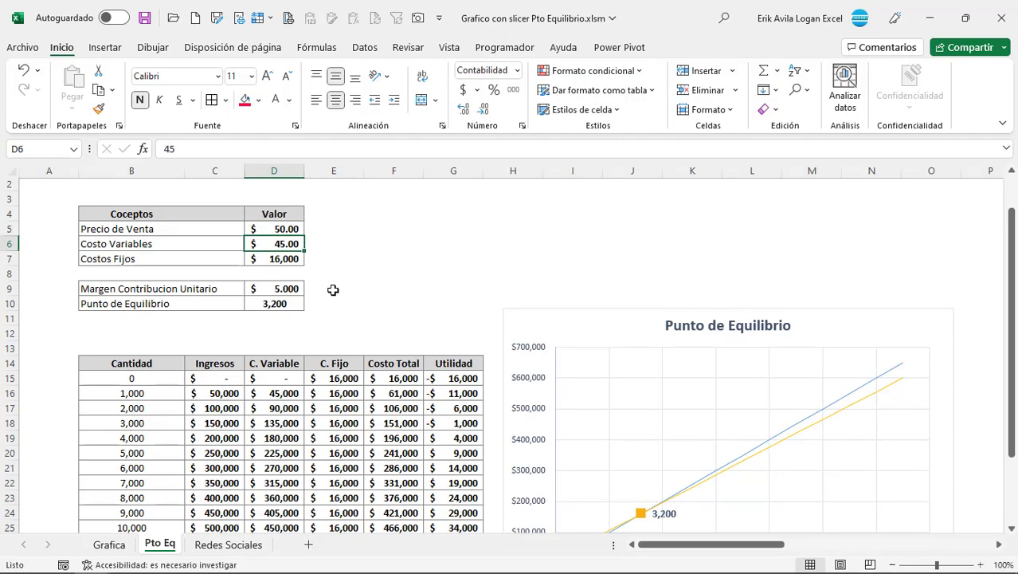
scroll(649, 436, down, 2)
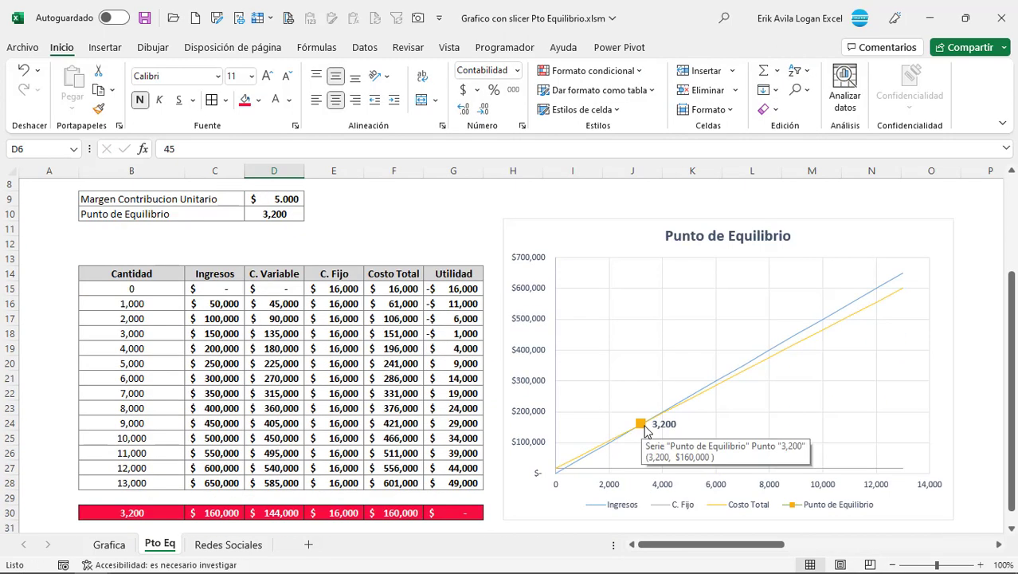
scroll(342, 295, up, 2)
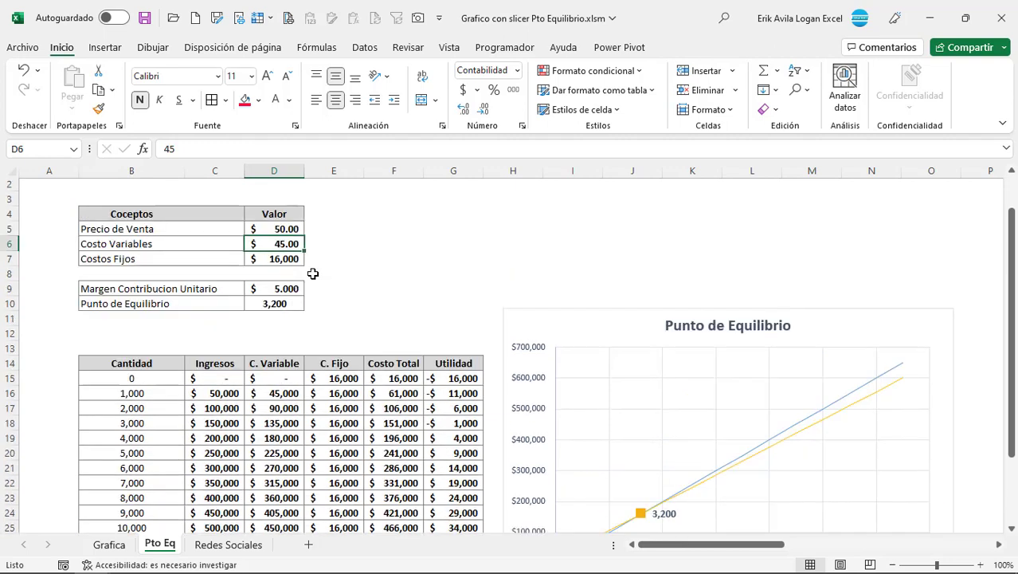
Step: Try sale prices of 46 and then 49 in D5
key(Up)
text(46)
key(ctrl+Return)
text(49)
key(Return)
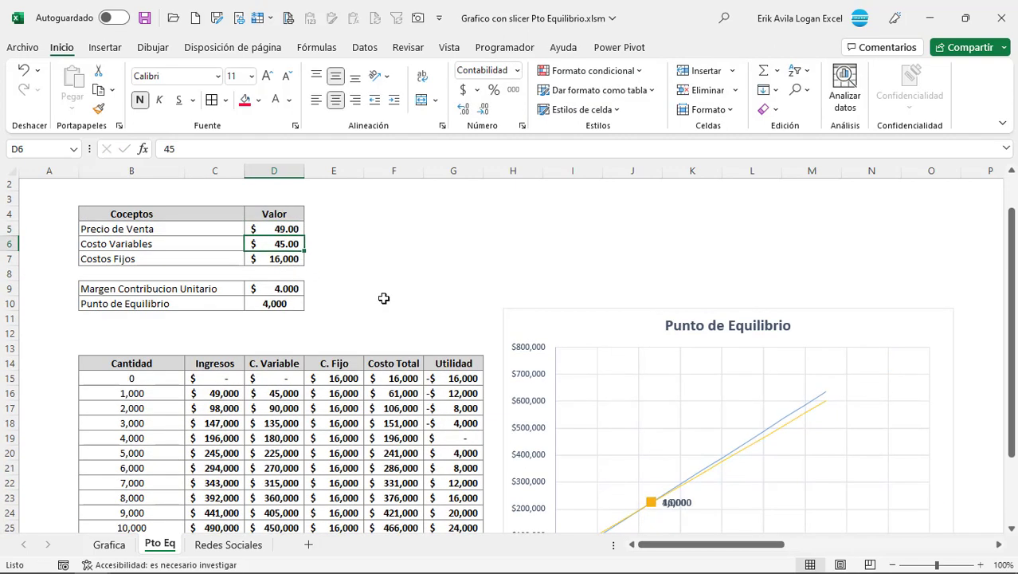
scroll(487, 356, down, 1)
scroll(346, 309, up, 1)
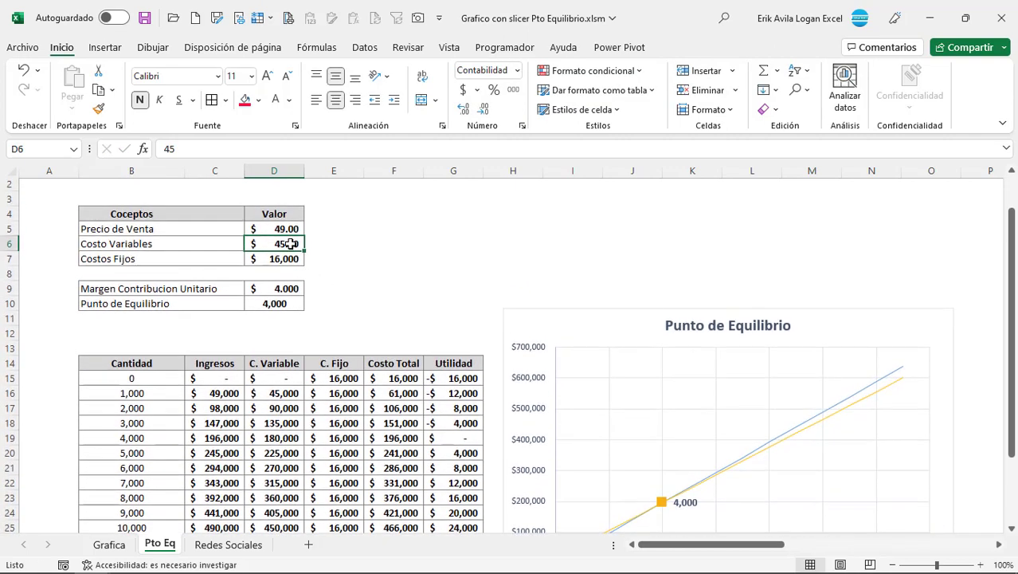
Step: Review the price and cost inputs, then select an empty cell beside them
drag(273, 226, 274, 265)
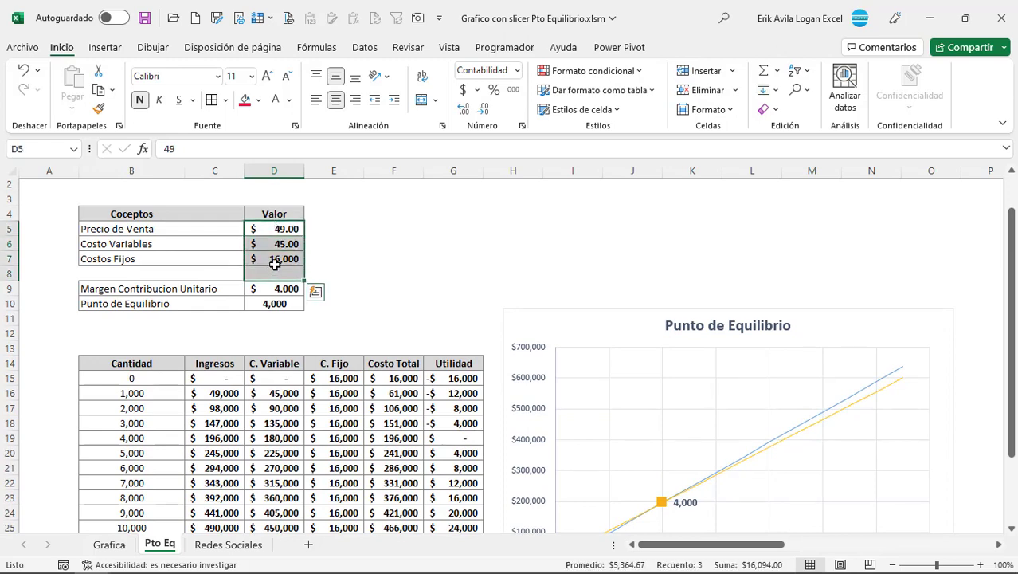
click(275, 260)
scroll(341, 267, down, 1)
scroll(351, 271, down, 2)
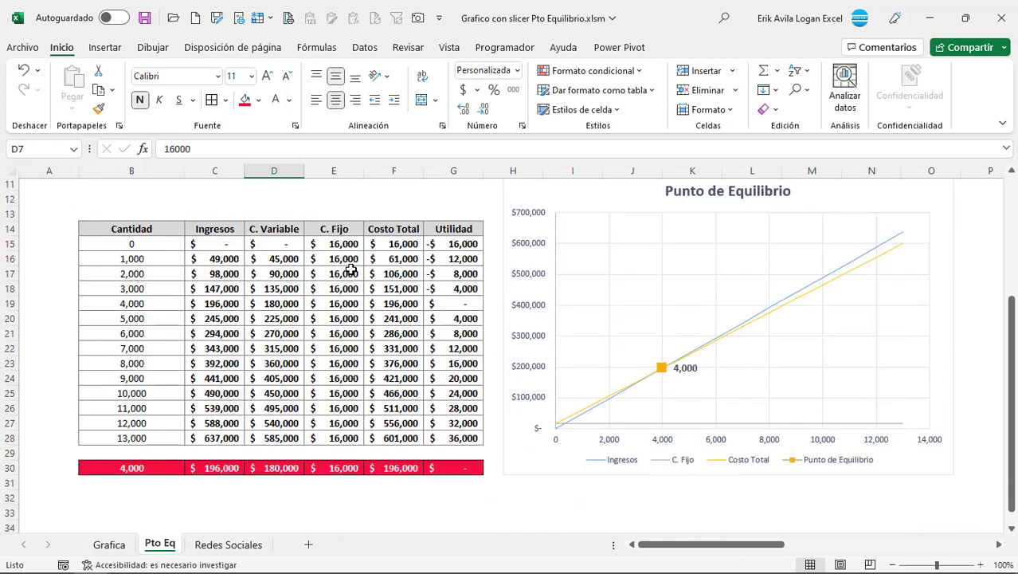
scroll(351, 271, up, 3)
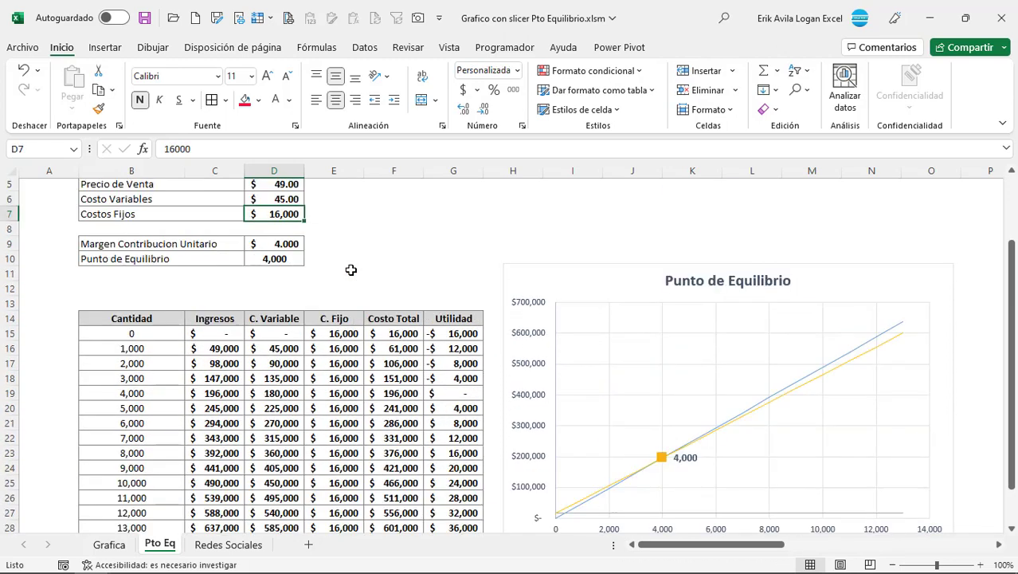
click(393, 182)
scroll(523, 309, up, 1)
click(521, 307)
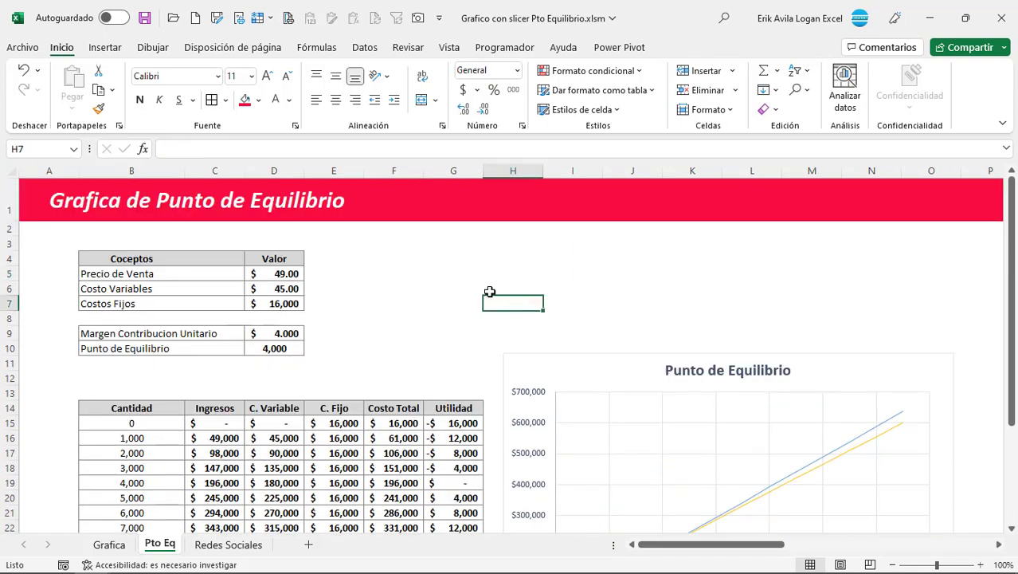
scroll(514, 342, down, 2)
scroll(515, 346, up, 1)
scroll(514, 343, up, 2)
key(Down)
Step: Draw a spin button form control beside the price and cost inputs
click(438, 108)
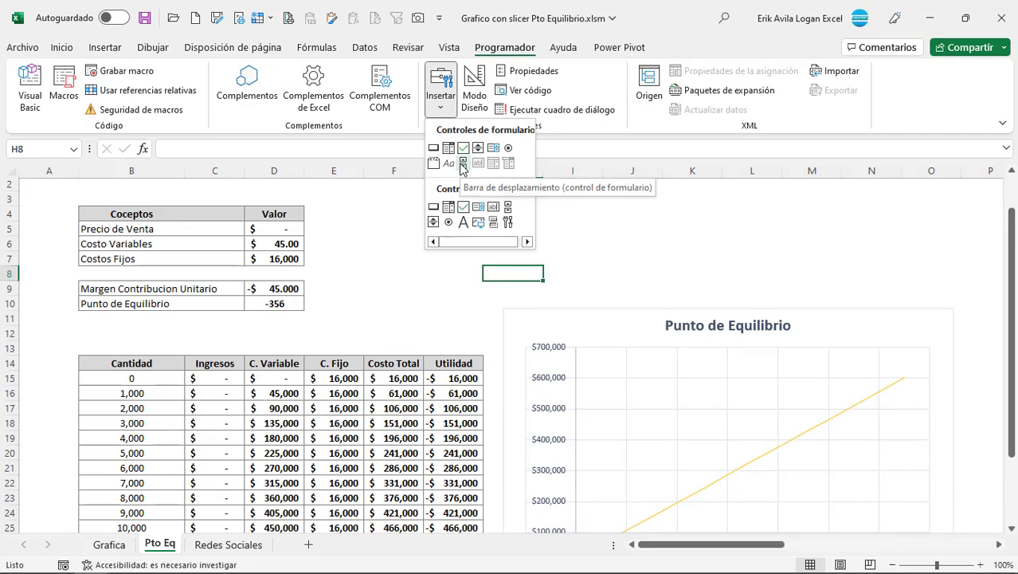
click(462, 163)
drag(521, 216, 548, 295)
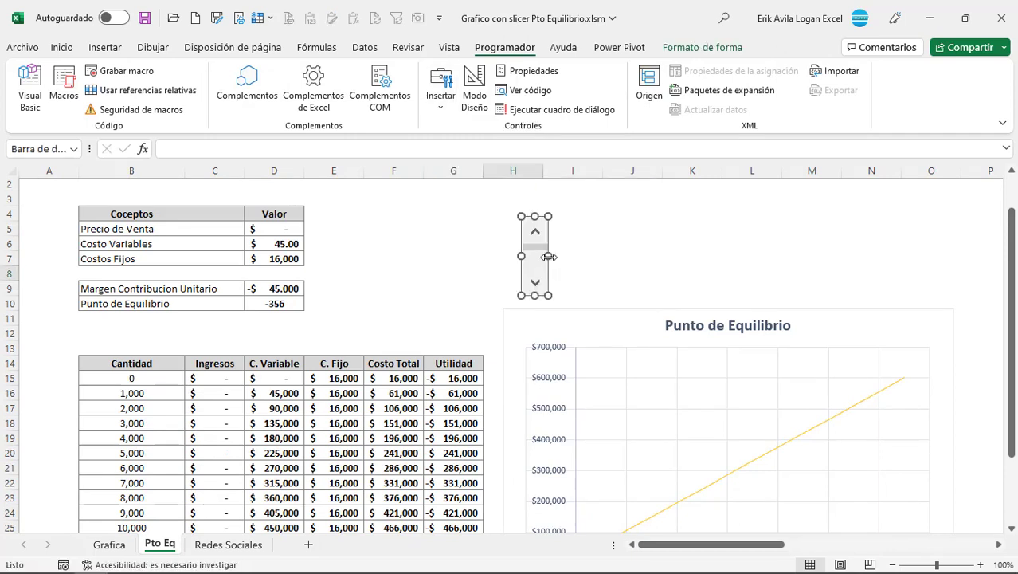
drag(550, 241, 558, 219)
scroll(553, 263, up, 1)
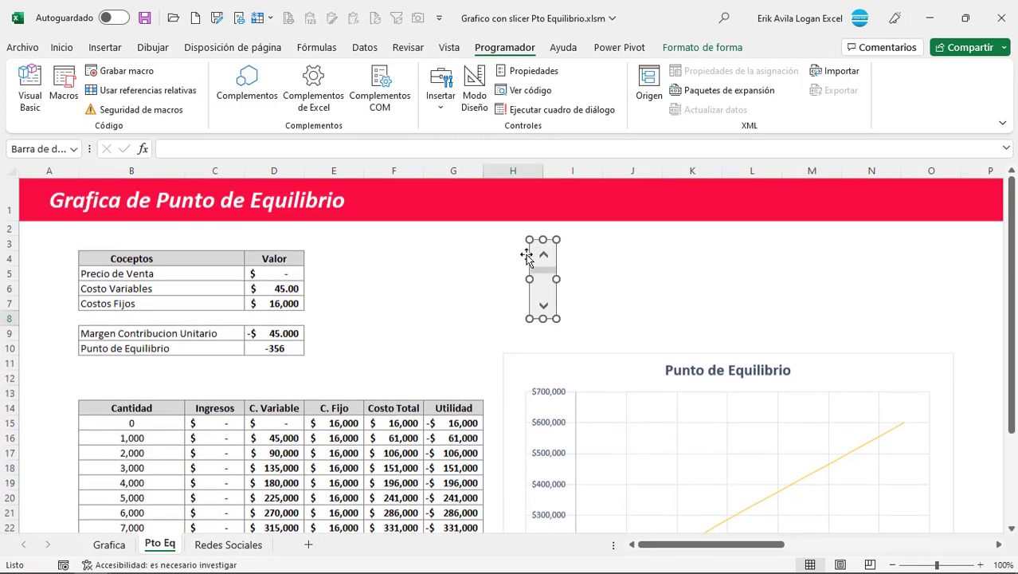
Step: Link the spin button to the selling price cell $D$5
right_click(554, 261)
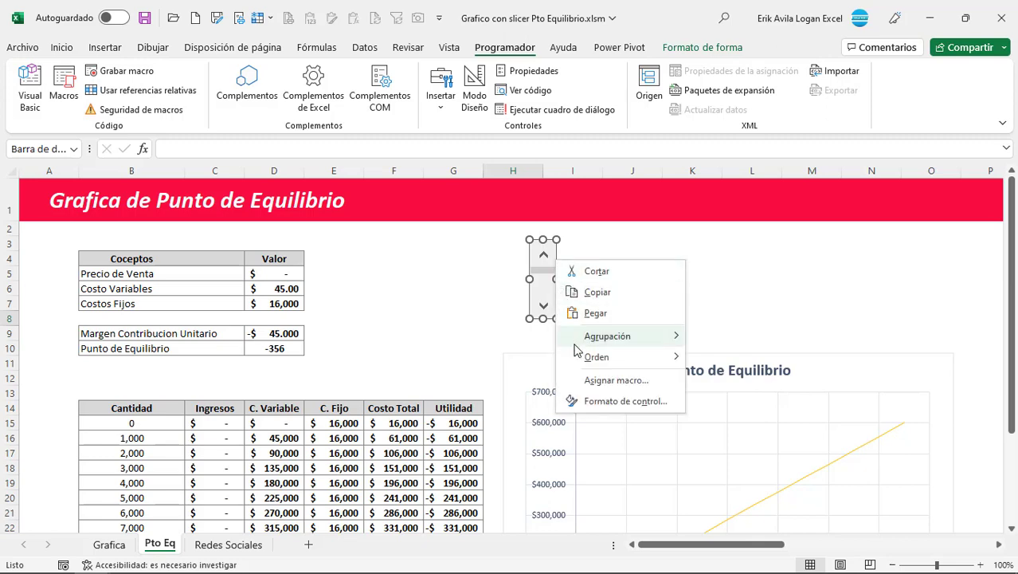
click(601, 402)
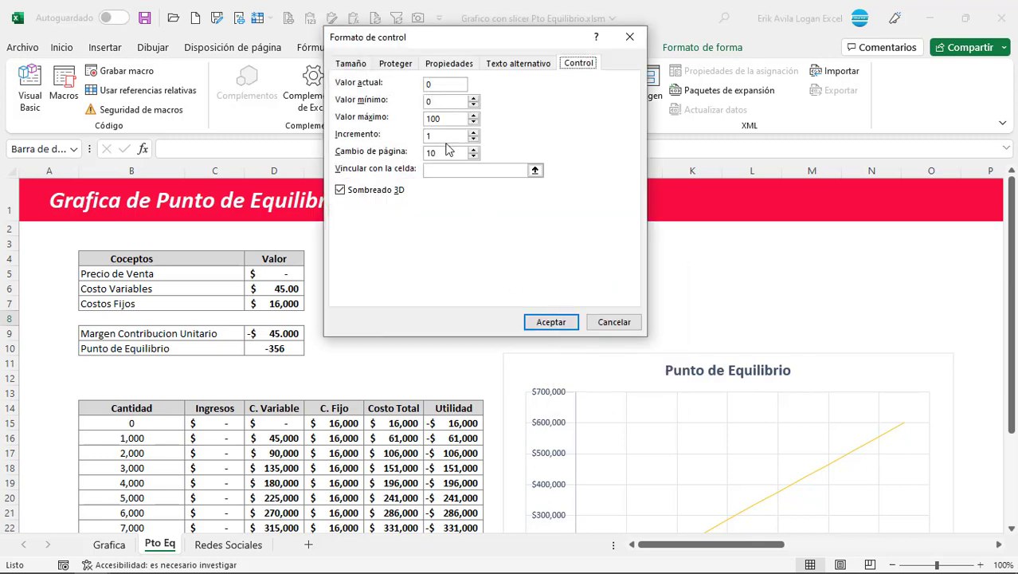
click(279, 273)
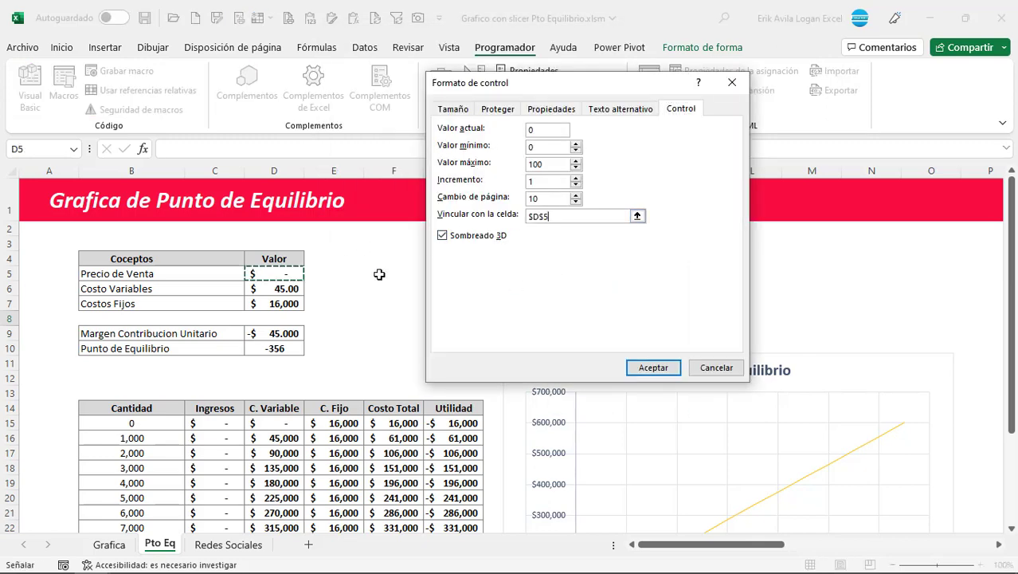
click(641, 368)
click(453, 289)
Step: Step the selling price up and down with the spin button, ending at $49
scroll(478, 279, down, 1)
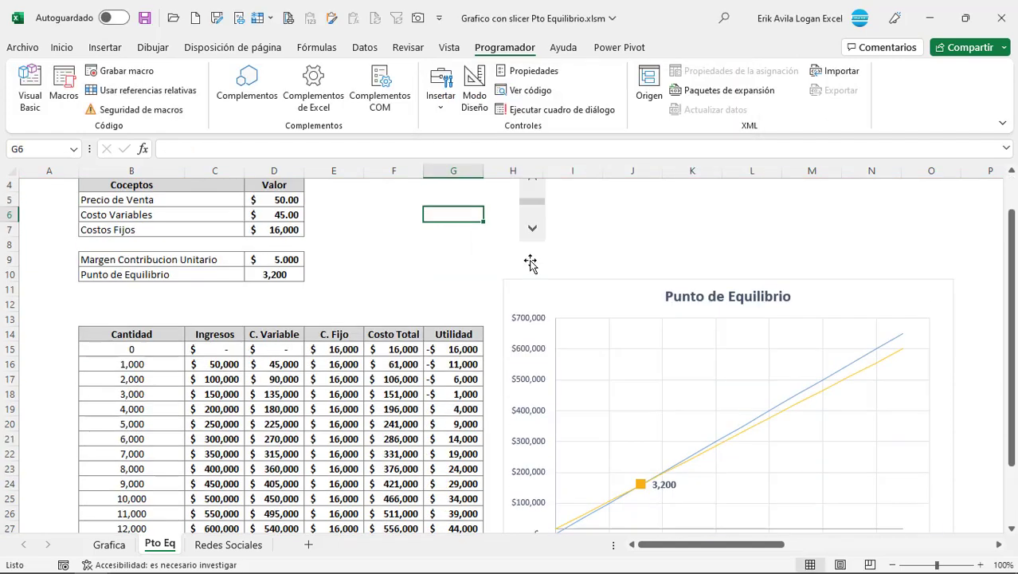
scroll(532, 239, up, 1)
click(532, 207)
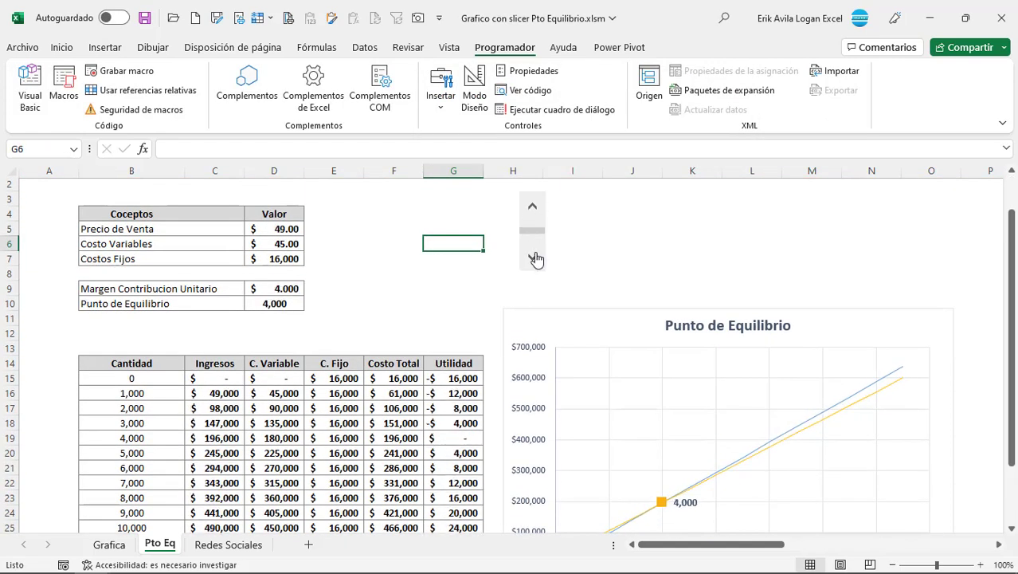
click(532, 209)
click(534, 253)
click(528, 212)
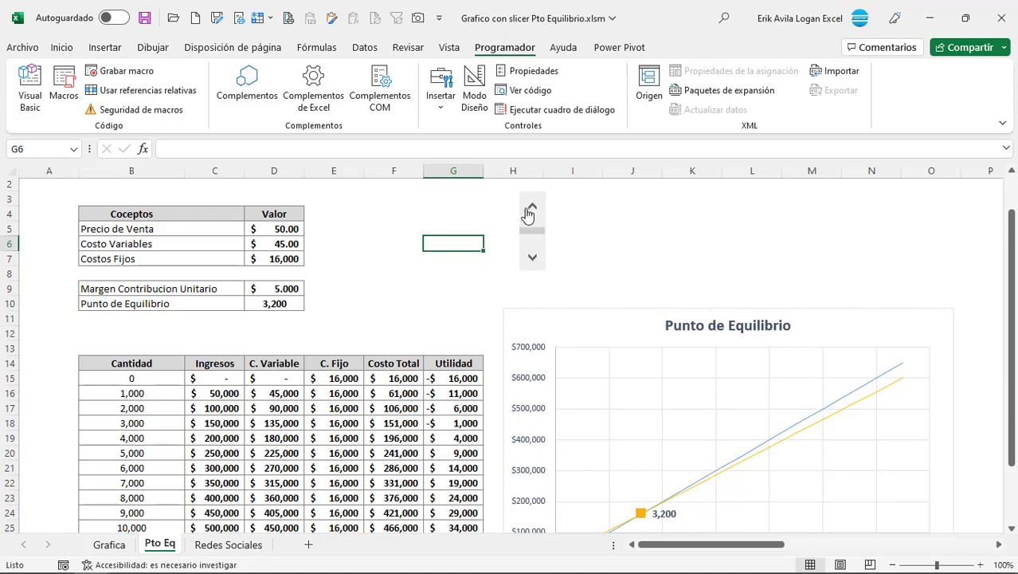
click(528, 212)
click(534, 257)
scroll(548, 291, down, 2)
scroll(547, 287, up, 2)
scroll(546, 288, up, 1)
click(532, 275)
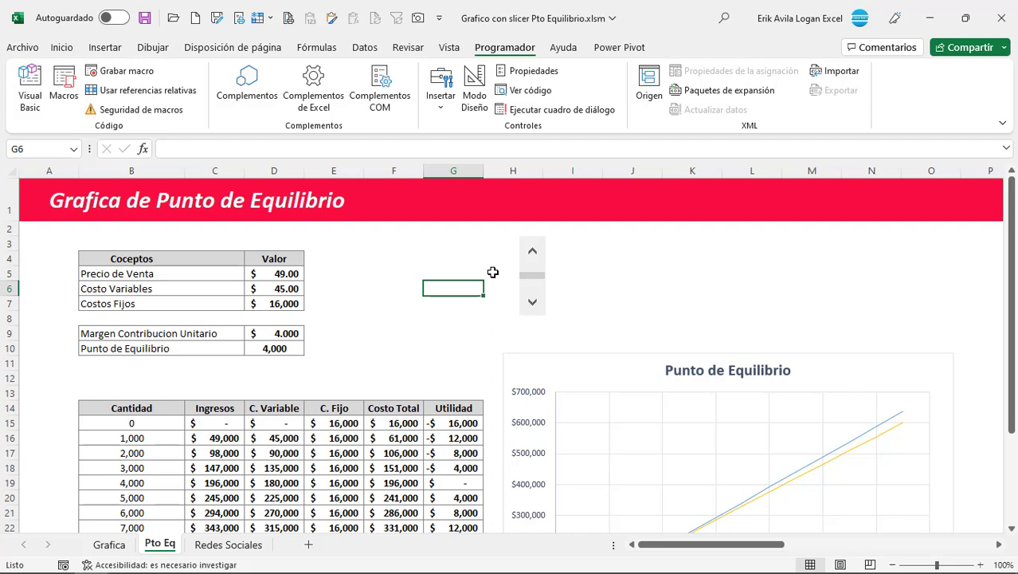
Step: Duplicate the price spin button and place the copy beside the first one
right_click(586, 287)
right_click(544, 273)
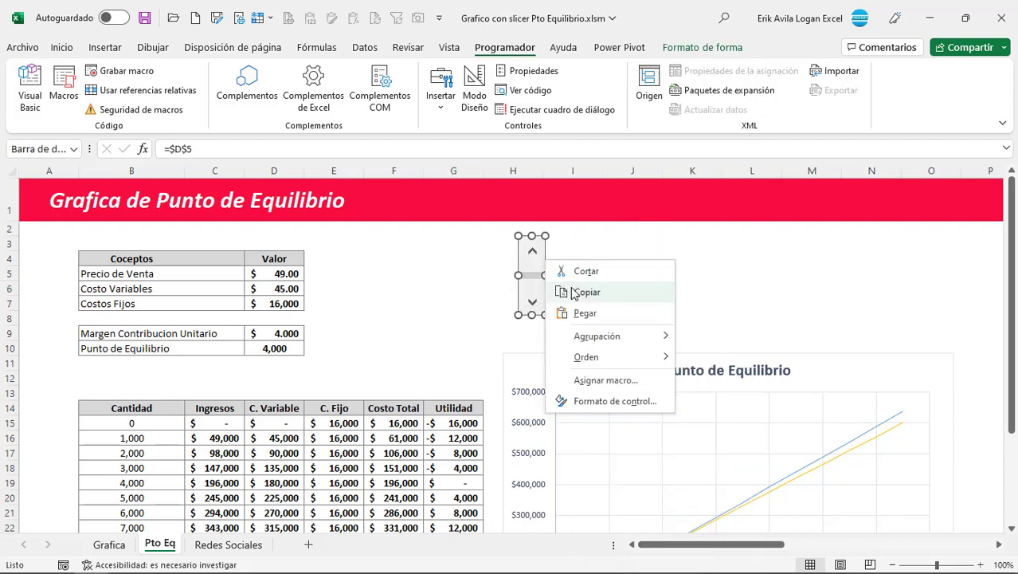
click(587, 292)
click(612, 261)
key(ctrl+v)
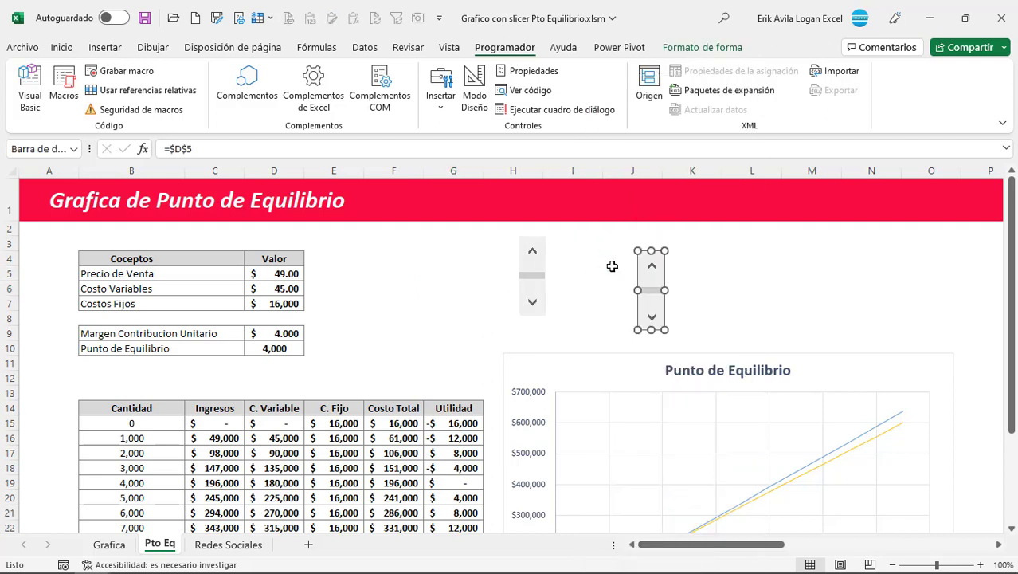
drag(664, 273, 638, 254)
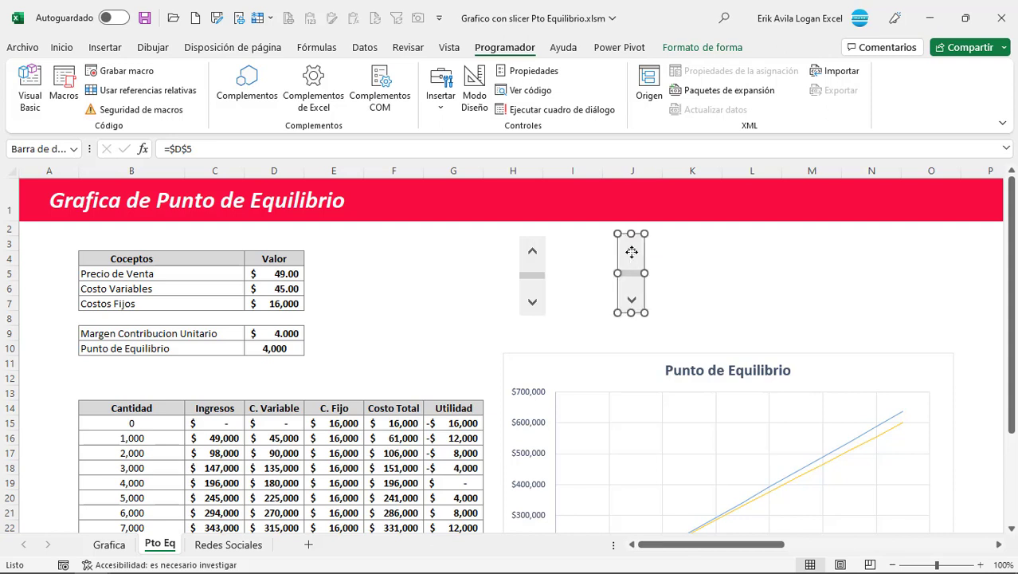
Step: Link the new spin button to variable cost $D$6 and step the cost down to 37
right_click(631, 252)
click(673, 392)
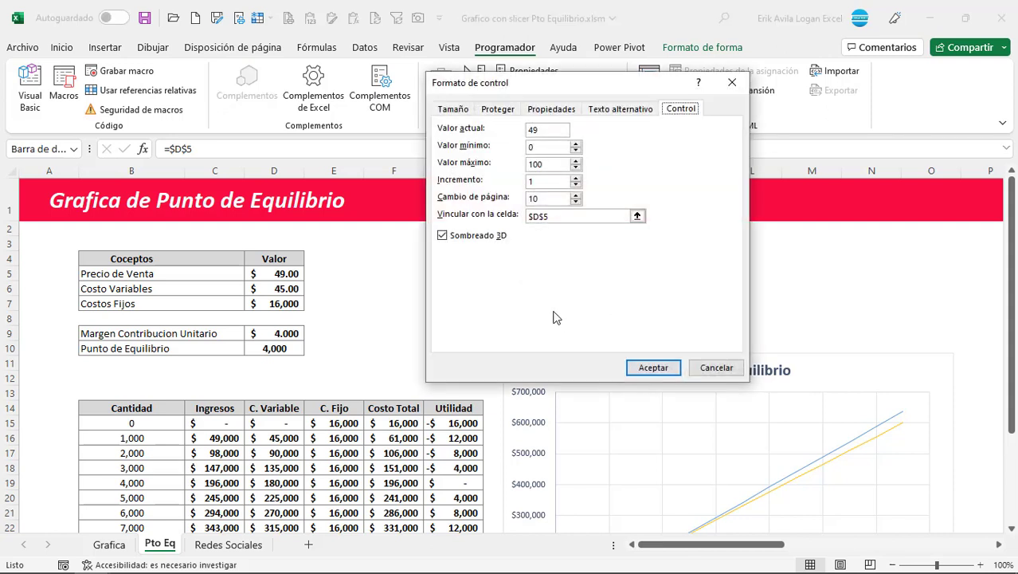
click(575, 216)
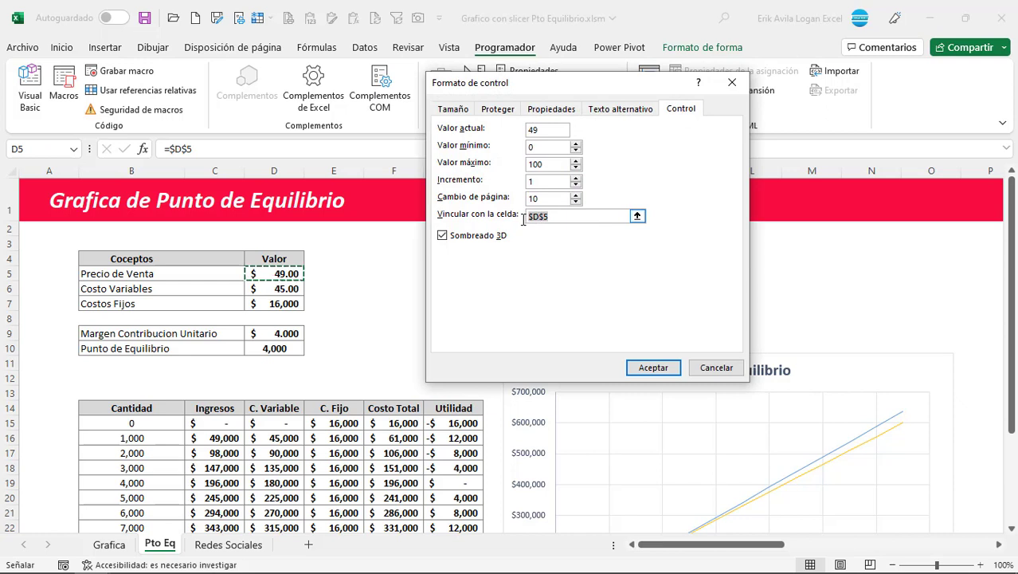
click(289, 289)
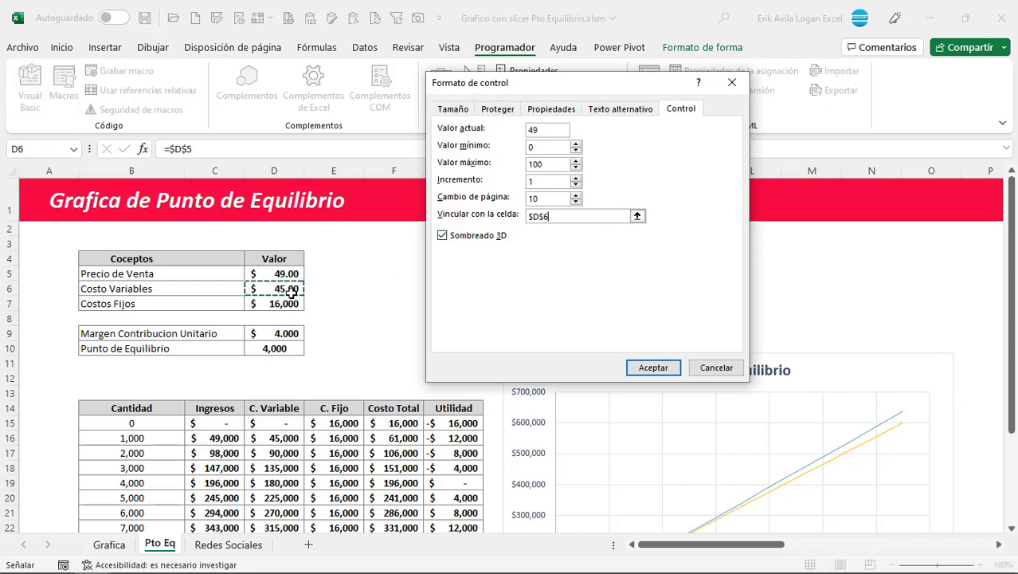
click(654, 369)
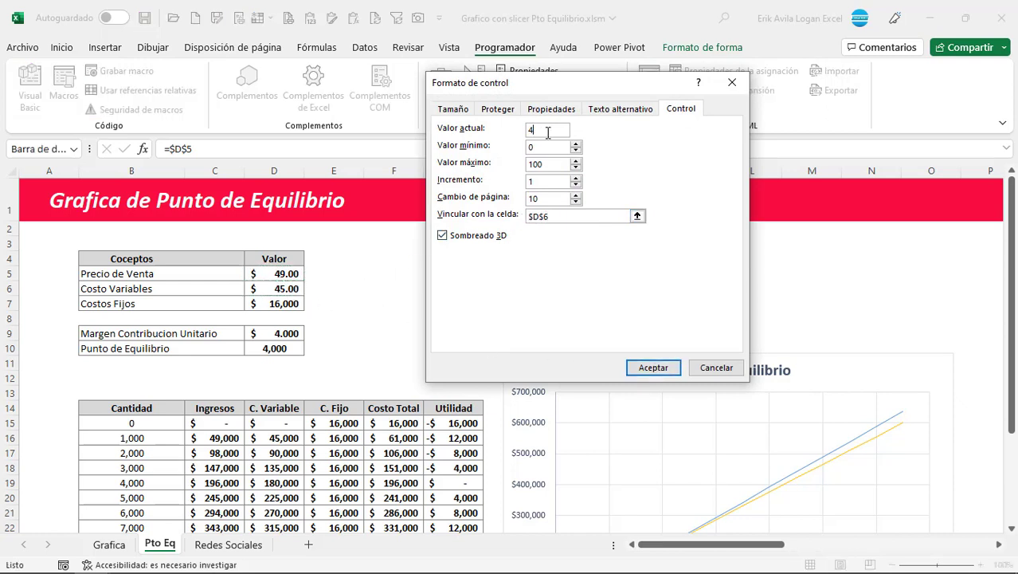
click(653, 367)
click(635, 252)
click(635, 252)
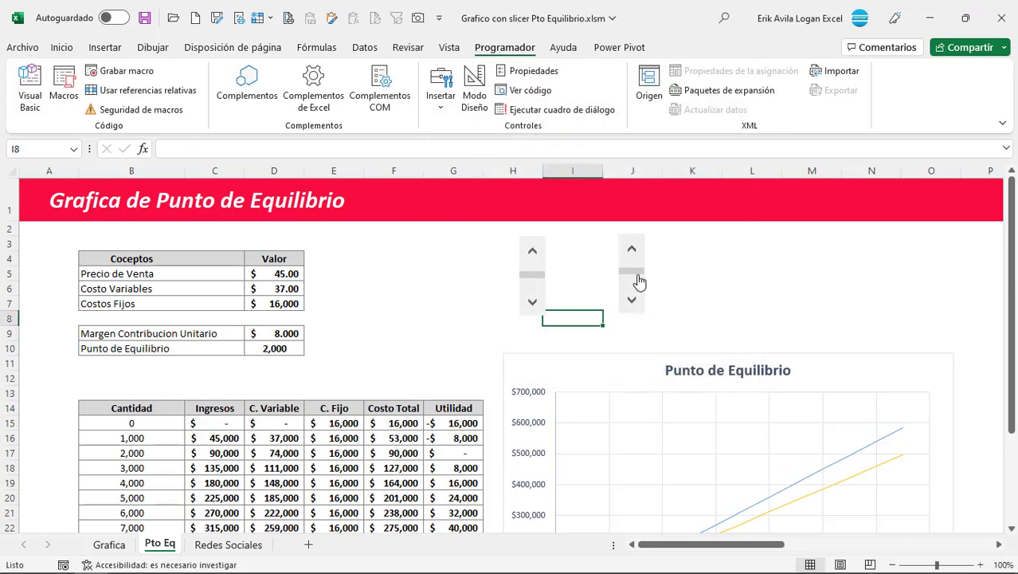
right_click(641, 264)
Step: Paste a third spin button linked to fixed costs $D$7 with an increment of 1000
click(677, 296)
key(ctrl+v)
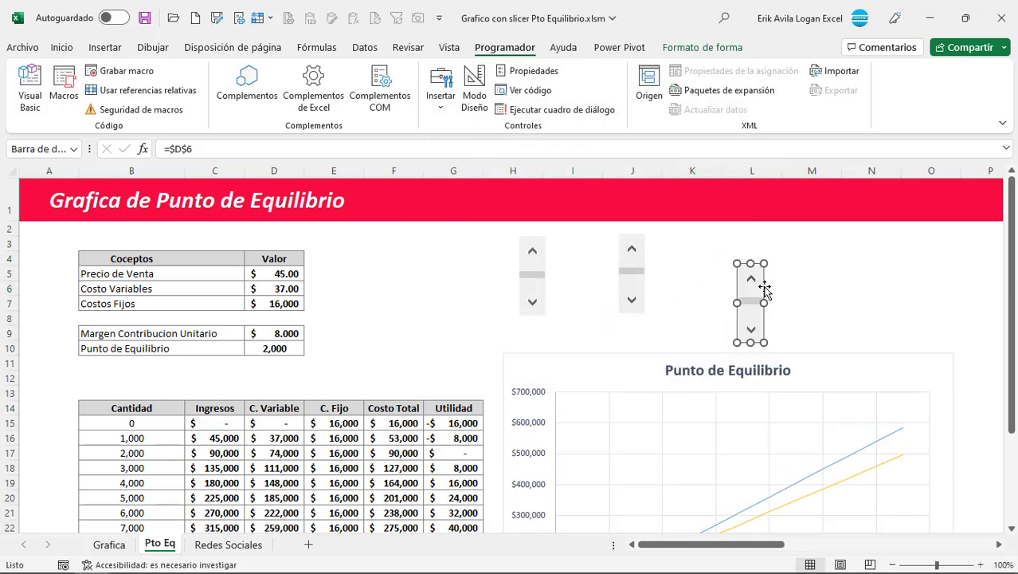
drag(766, 291, 736, 255)
key(ctrl+1)
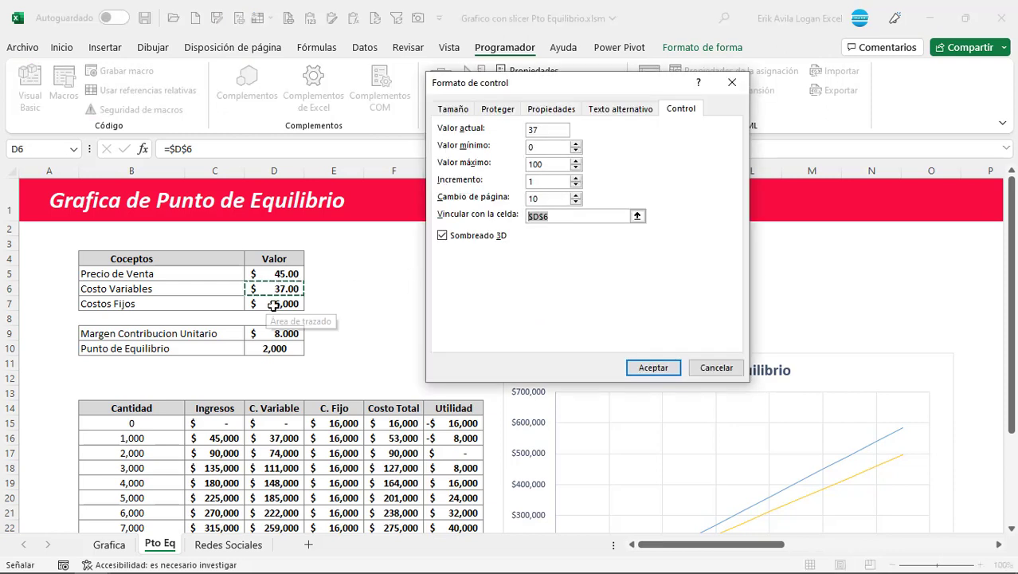
click(279, 304)
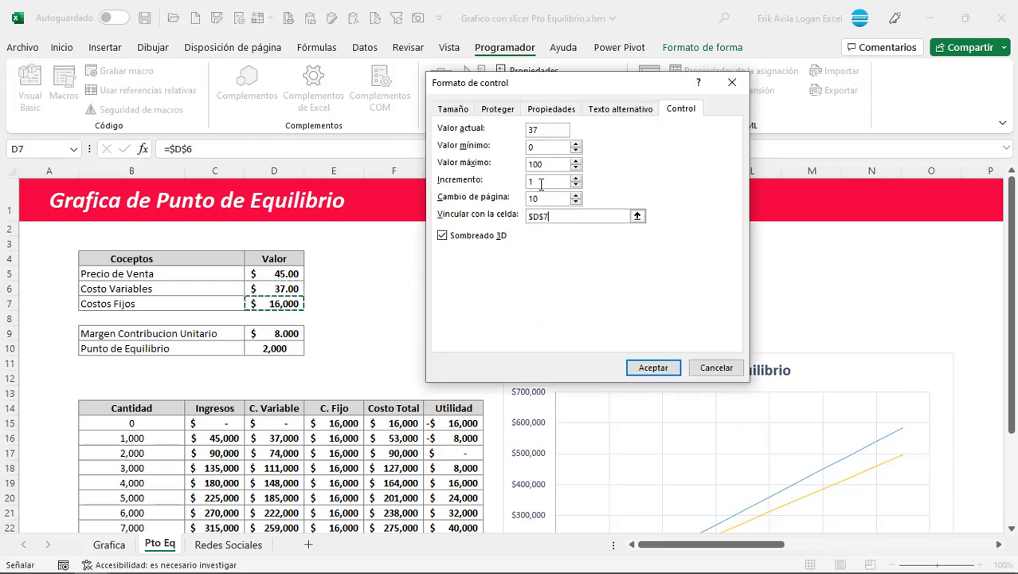
click(543, 182)
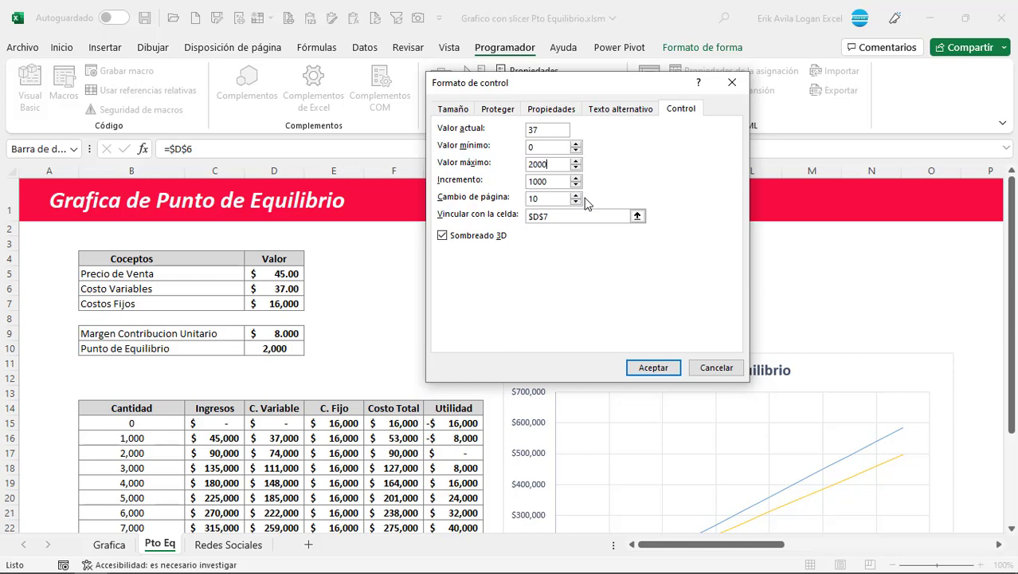
key(Return)
Step: Test all three spin buttons, ending at price $47, variable cost $39, fixed costs 13,000
click(724, 301)
click(724, 301)
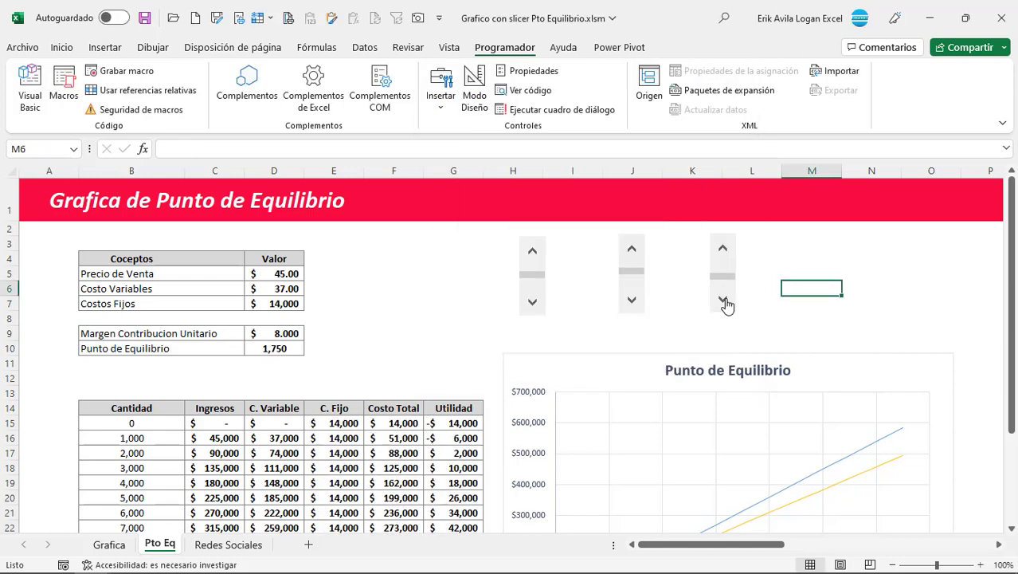
click(721, 252)
click(721, 252)
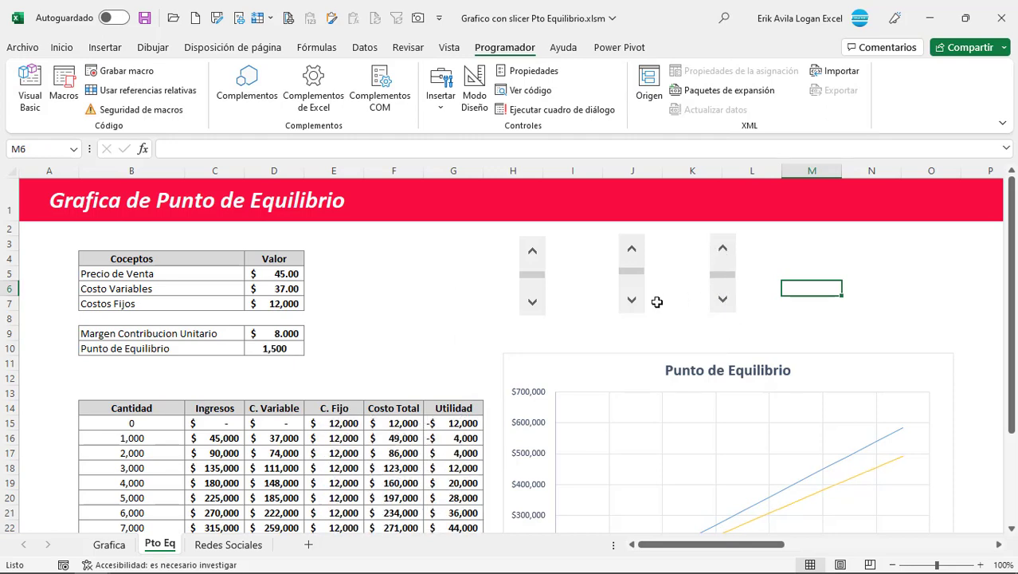
click(634, 301)
click(547, 302)
click(532, 301)
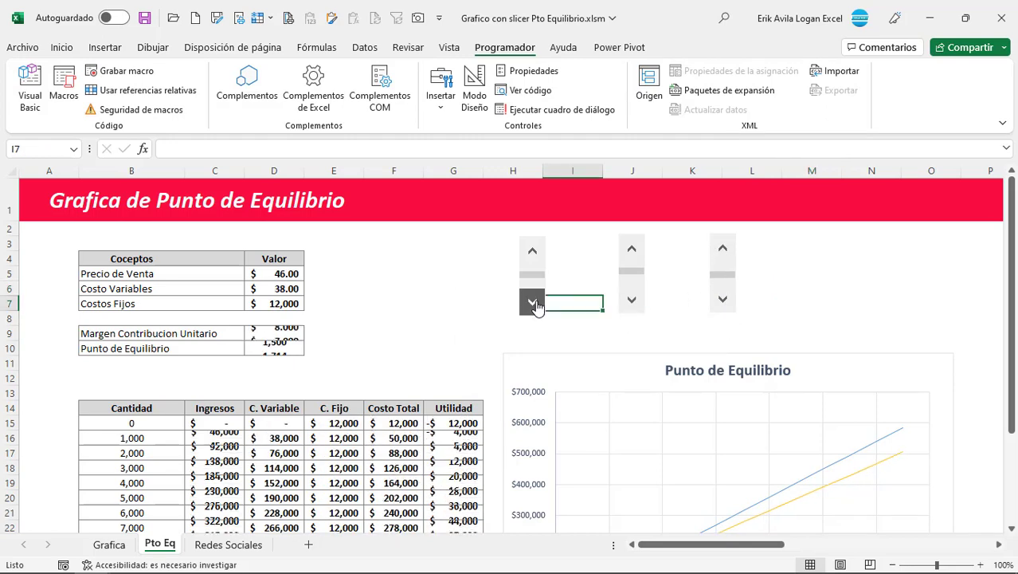
click(632, 301)
click(532, 302)
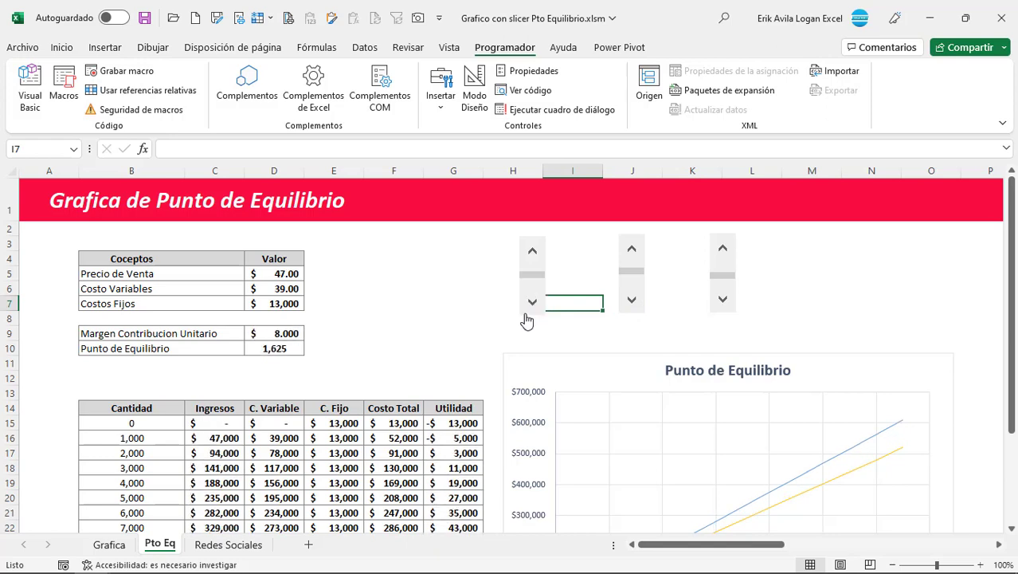
click(393, 288)
click(393, 316)
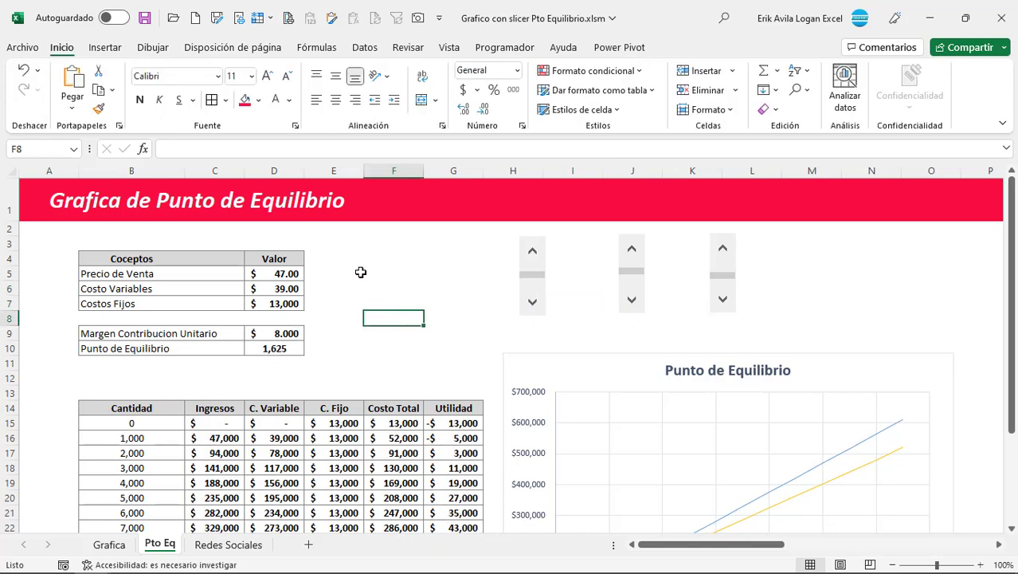
Step: Draw a rounded-rectangle card beside the table and link it to the price in D5
click(105, 47)
click(204, 88)
click(238, 155)
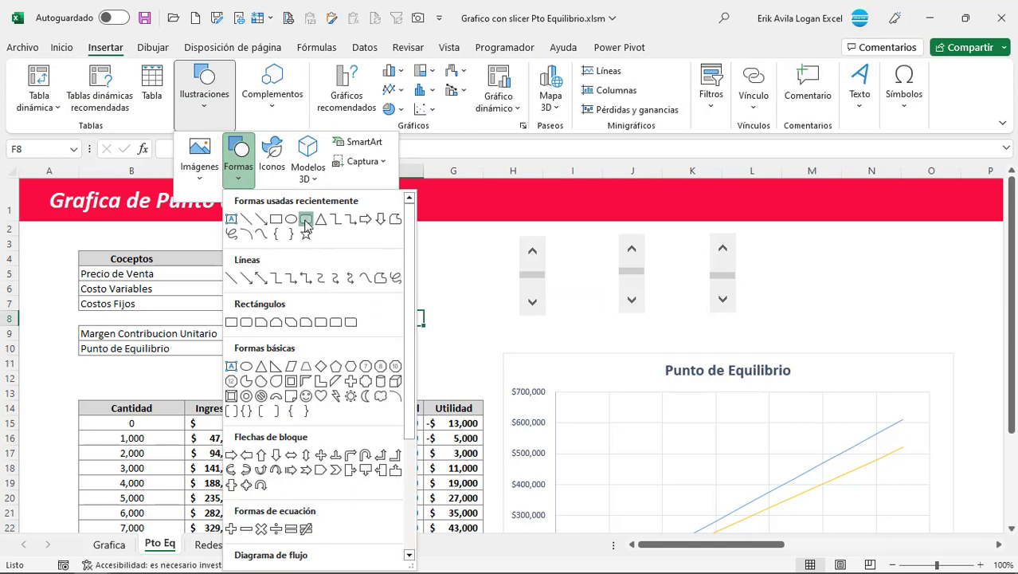
click(307, 227)
drag(421, 277, 520, 336)
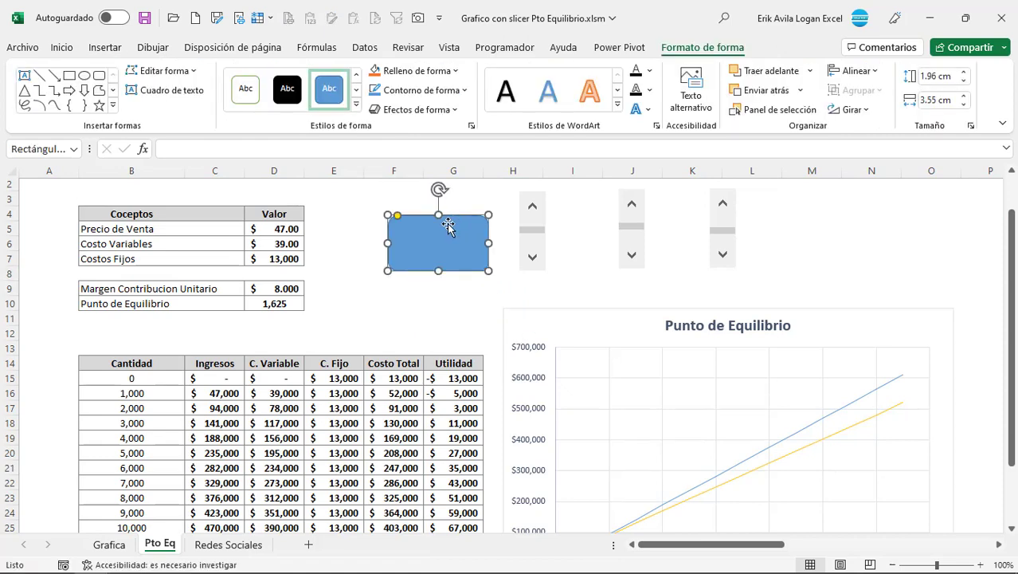
click(267, 151)
text(=)
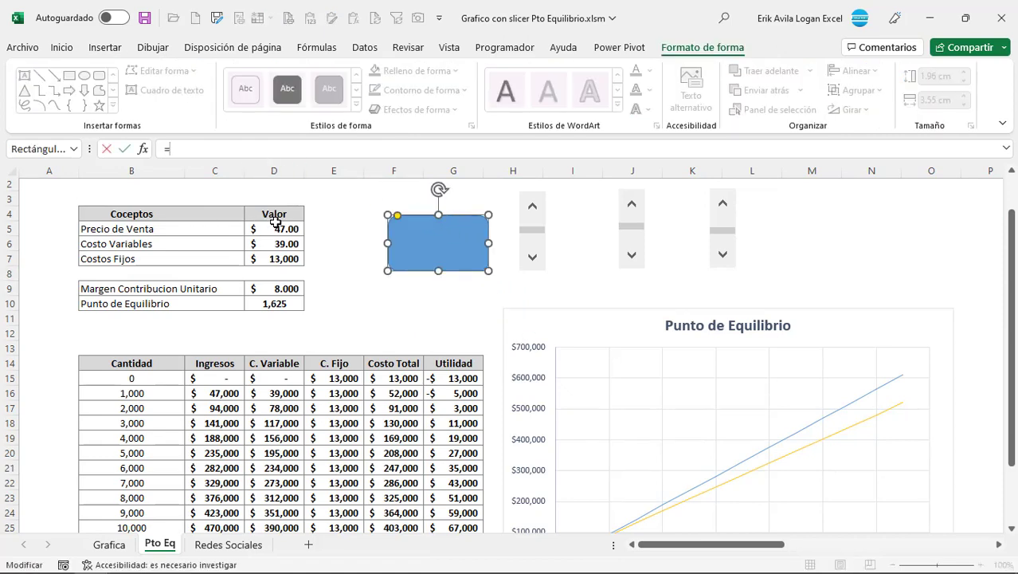
click(275, 227)
key(Return)
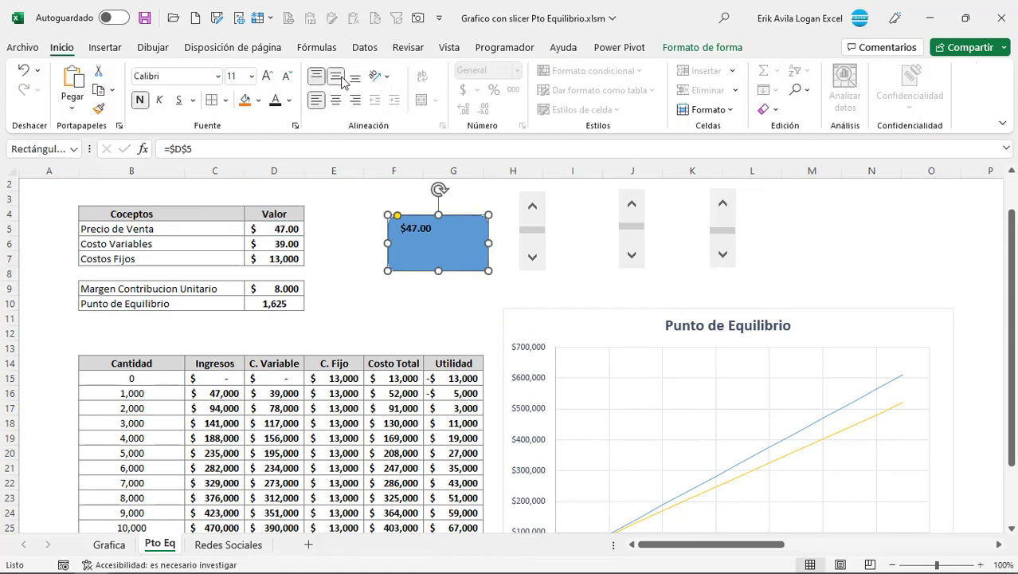
Step: Centre the card's text, fill it light blue and enlarge the $47.00 value
click(336, 76)
click(335, 99)
click(259, 99)
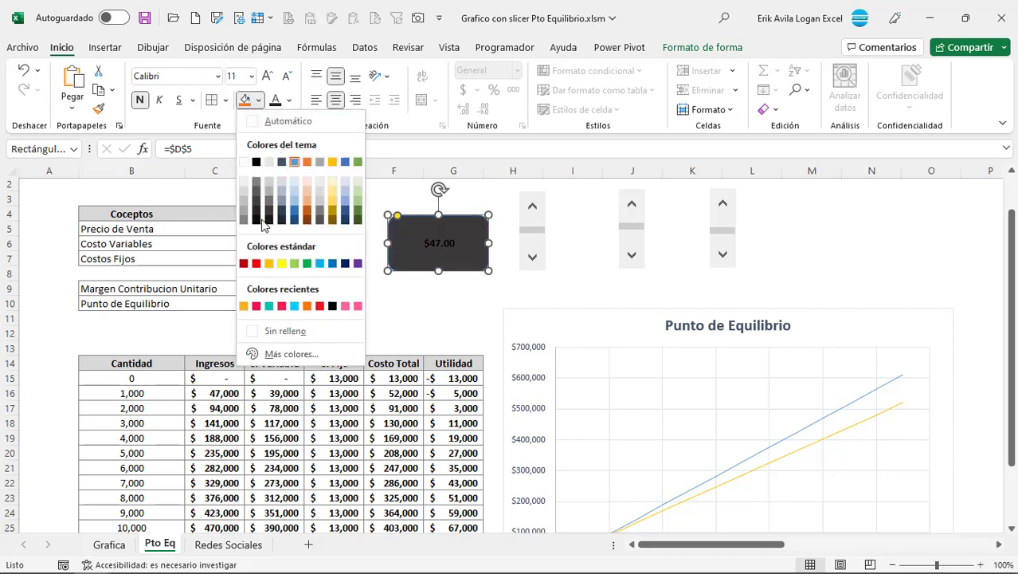
click(295, 201)
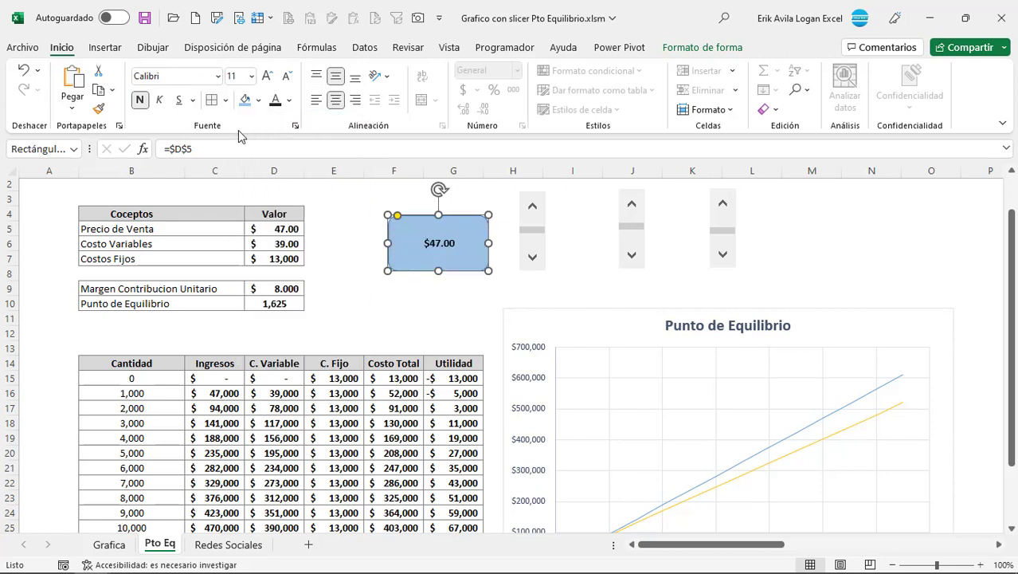
click(267, 76)
click(268, 77)
click(268, 76)
click(268, 77)
click(267, 76)
Step: Move the $47.00 card slightly down and left beside the Conceptos table
click(709, 47)
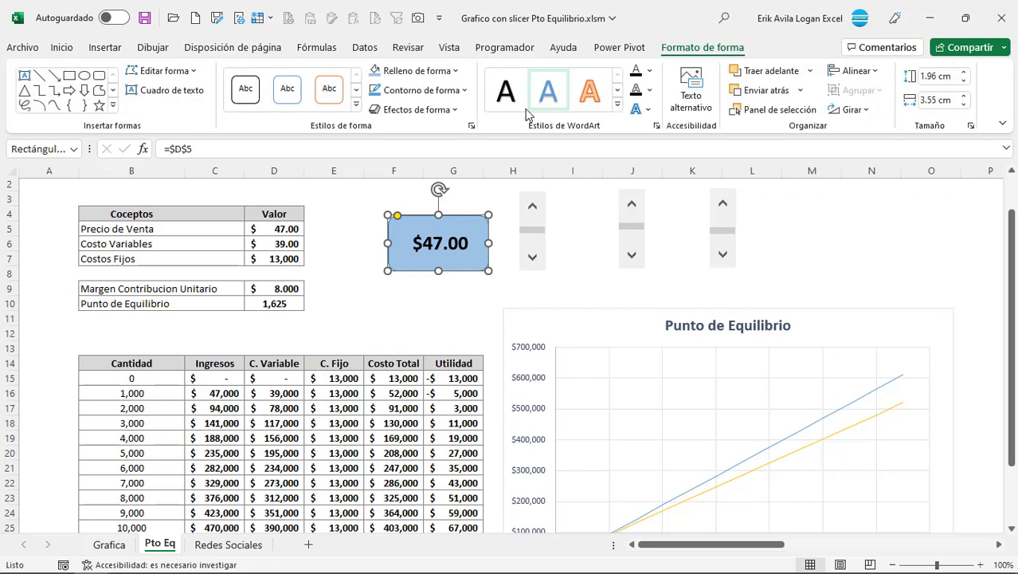
click(421, 109)
drag(465, 220, 457, 232)
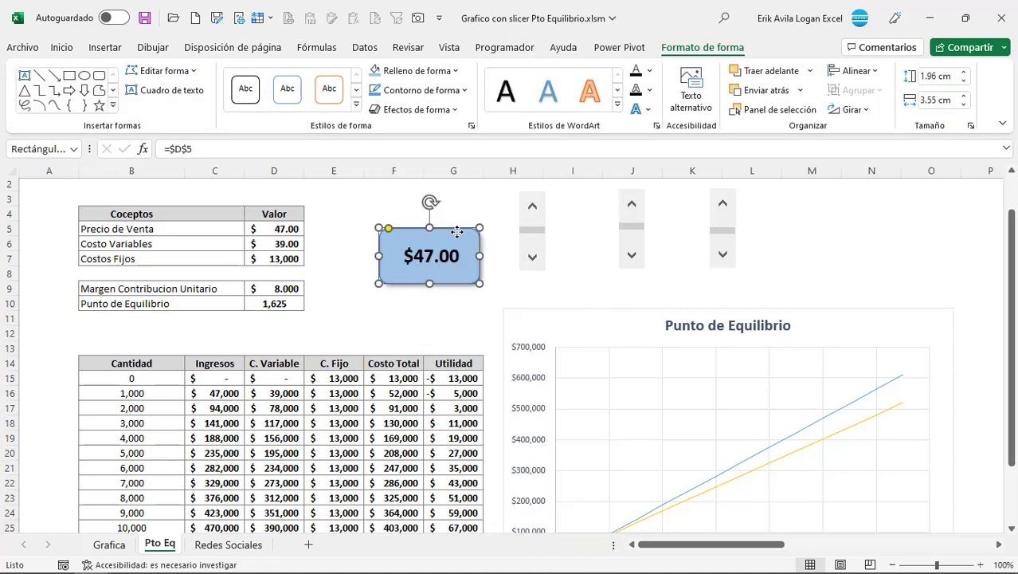
click(350, 204)
click(105, 48)
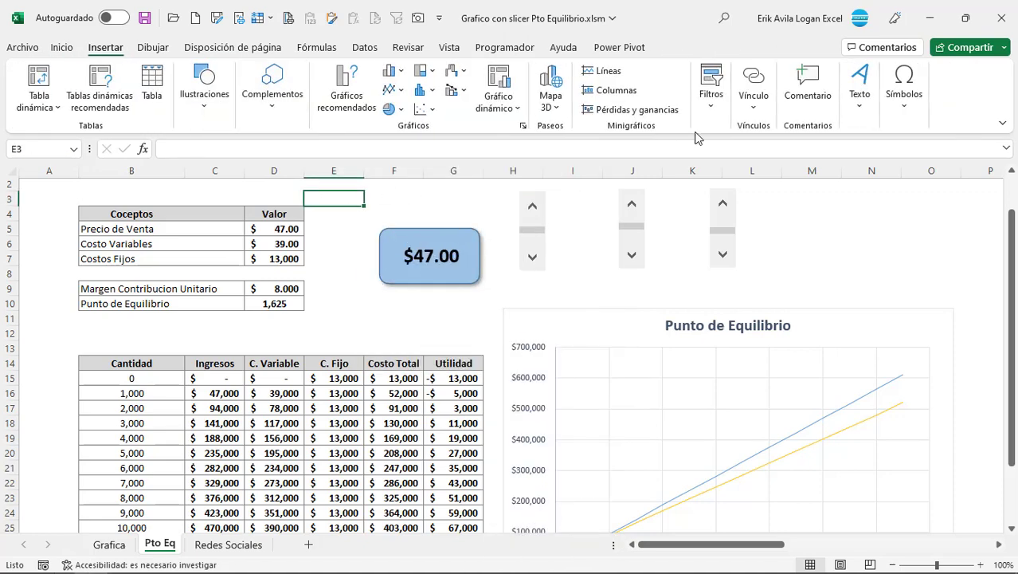
click(860, 80)
Step: Add a PRECIO DE VENTAS text label under the $47.00 card, size 9, no fill or outline
click(843, 163)
drag(404, 300, 457, 325)
text(PRECIO DE VENT)
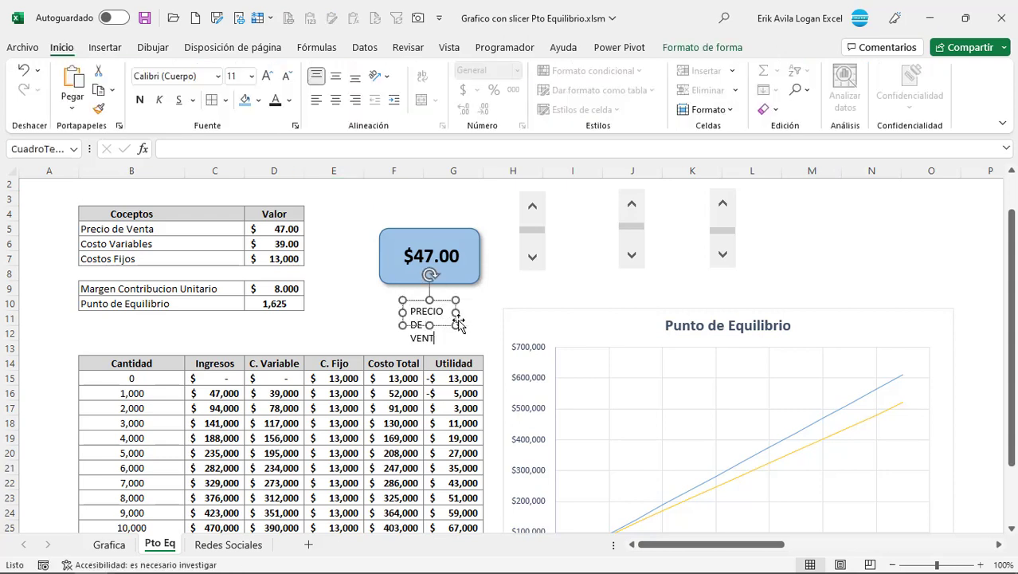
text(AS)
key(Escape)
click(286, 76)
click(287, 75)
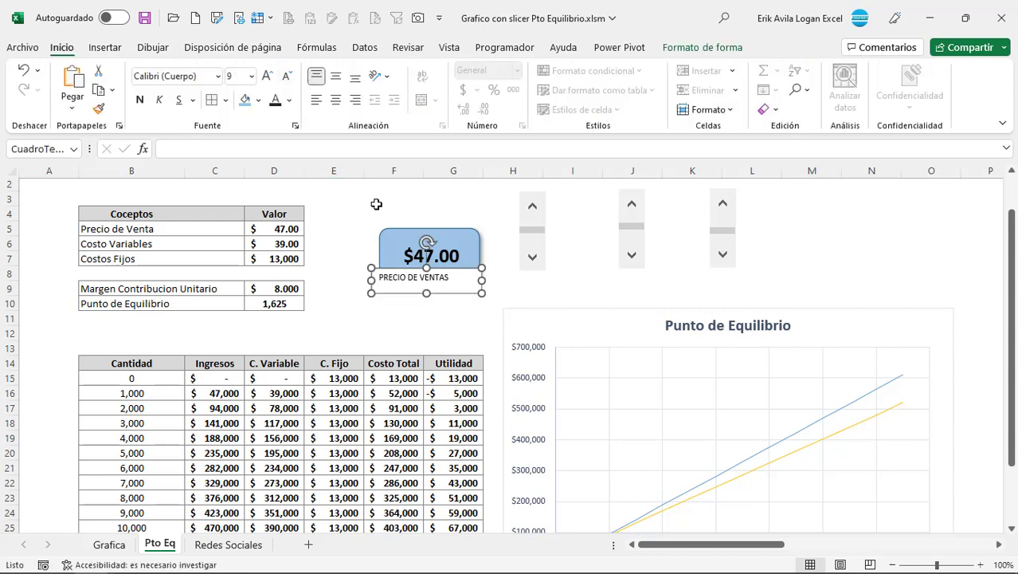
click(260, 98)
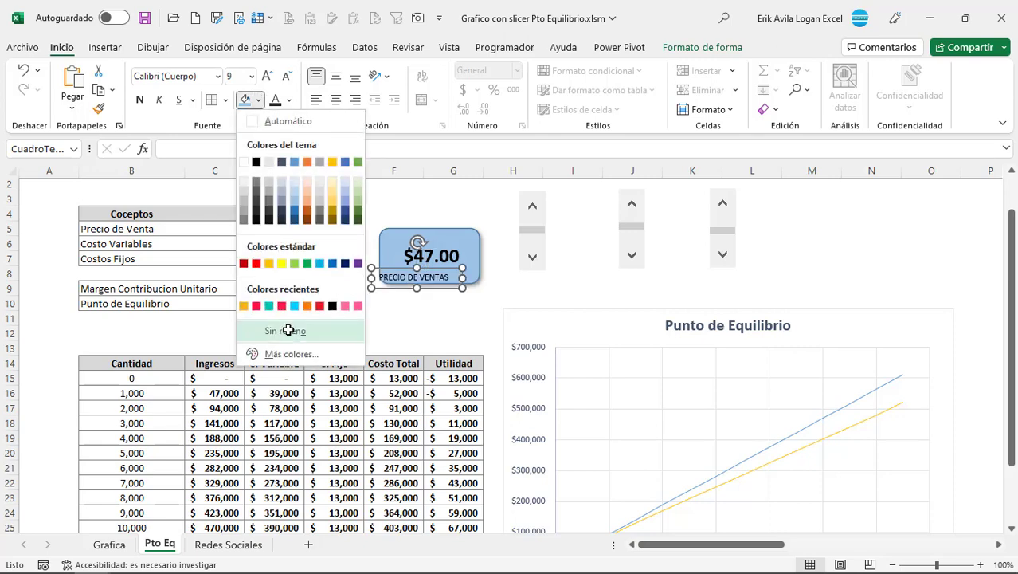
click(284, 329)
click(703, 47)
click(423, 94)
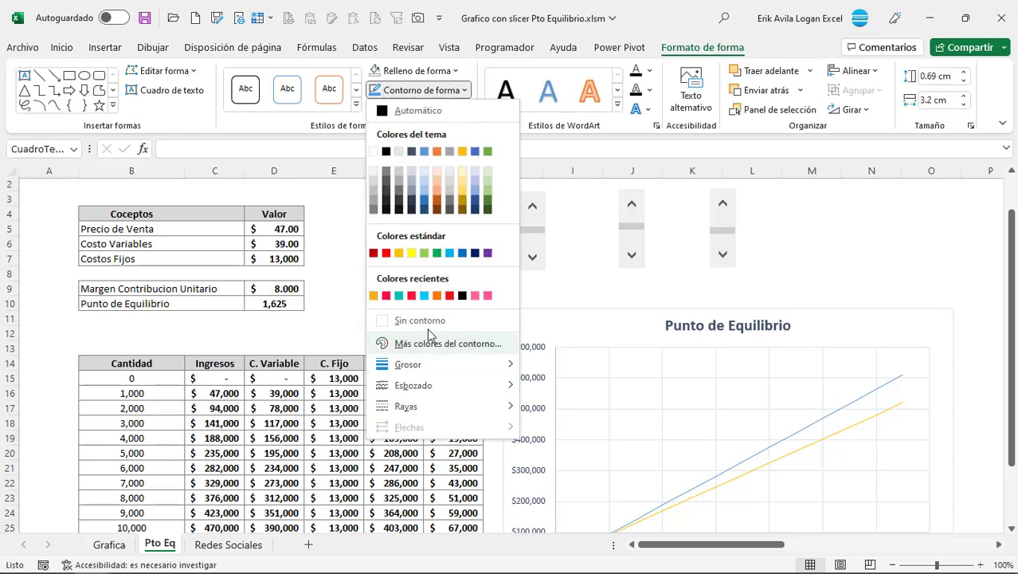
key(Escape)
key(Escape)
Step: Duplicate the card and link the copy to $D$6 so it shows $39.00 at size 20
click(481, 292)
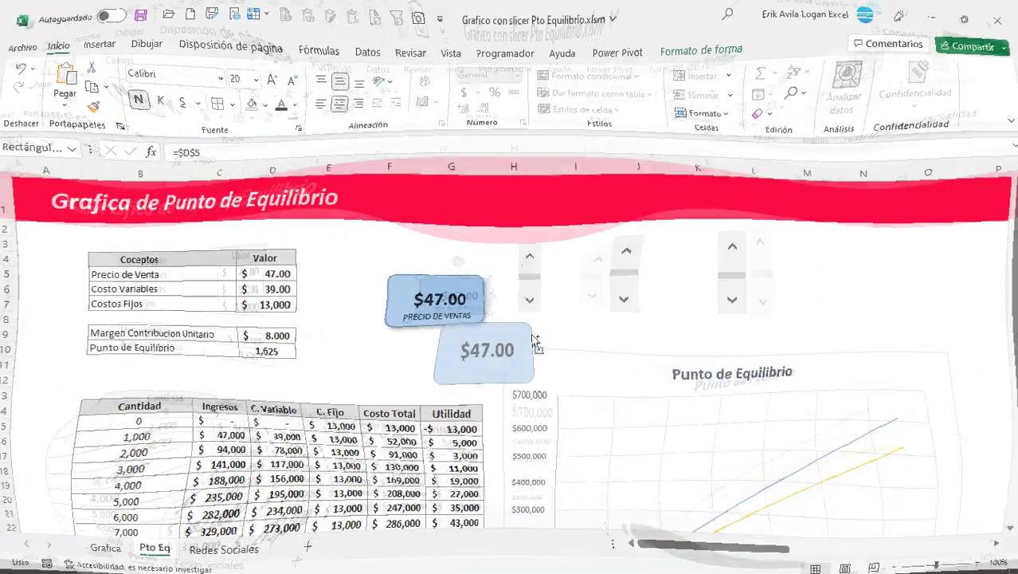
drag(482, 293, 520, 343)
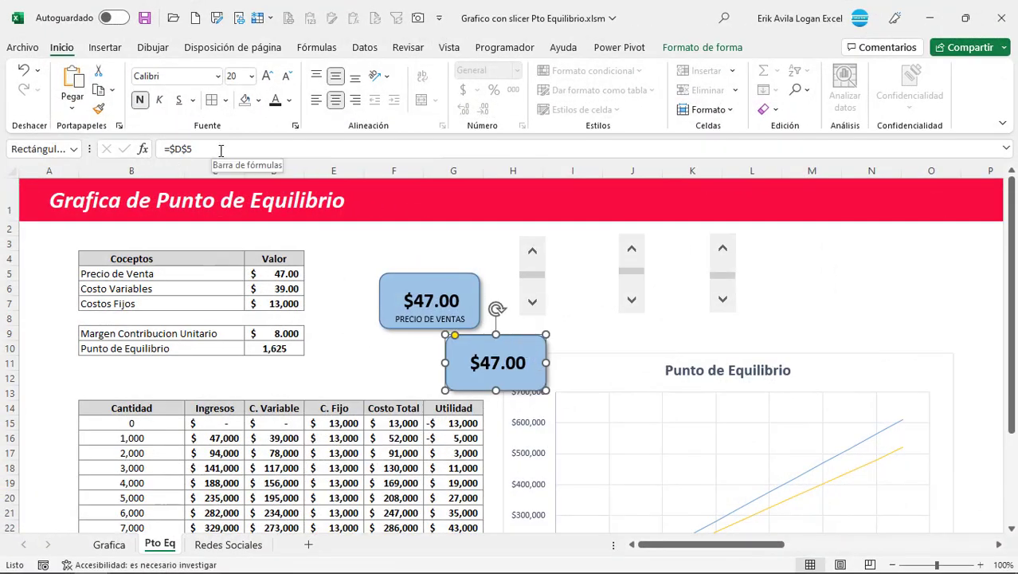
drag(209, 149, 163, 149)
click(273, 290)
key(F4)
key(Return)
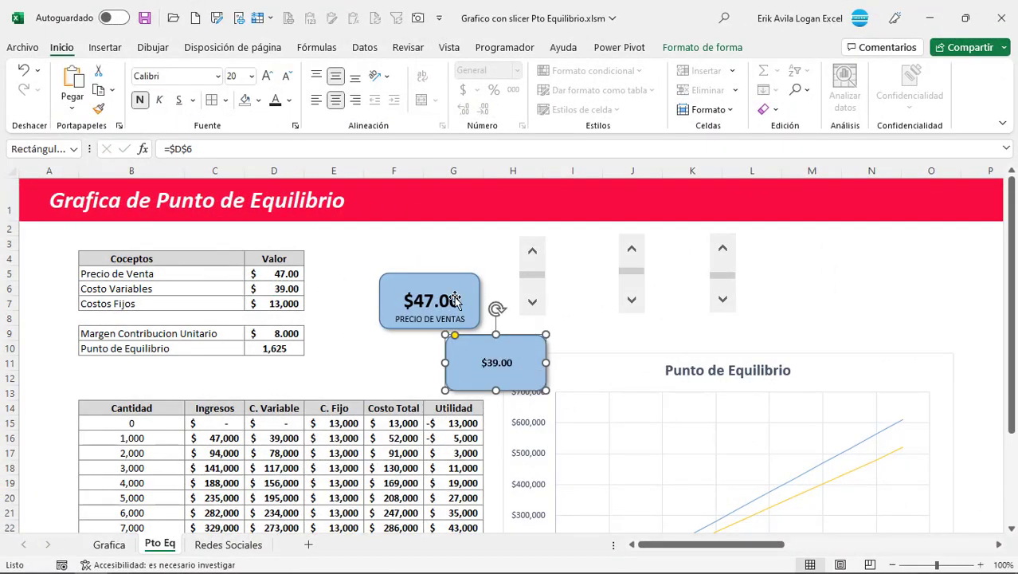
click(239, 76)
text(20)
key(Return)
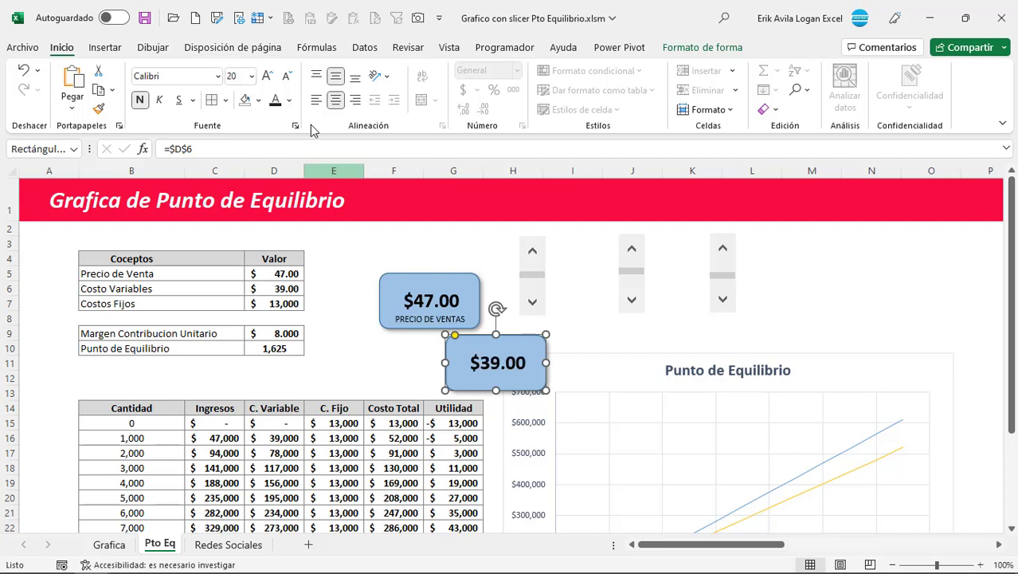
Step: Copy the PRECIO DE VENTAS label beneath the $39.00 card and select its text
click(456, 319)
ctrl+drag(457, 320, 514, 383)
triple_click(514, 383)
Step: Label the $39.00 card COSTO VARIABLE and duplicate it as a card linked to D7 showing $13,000
text(COST)
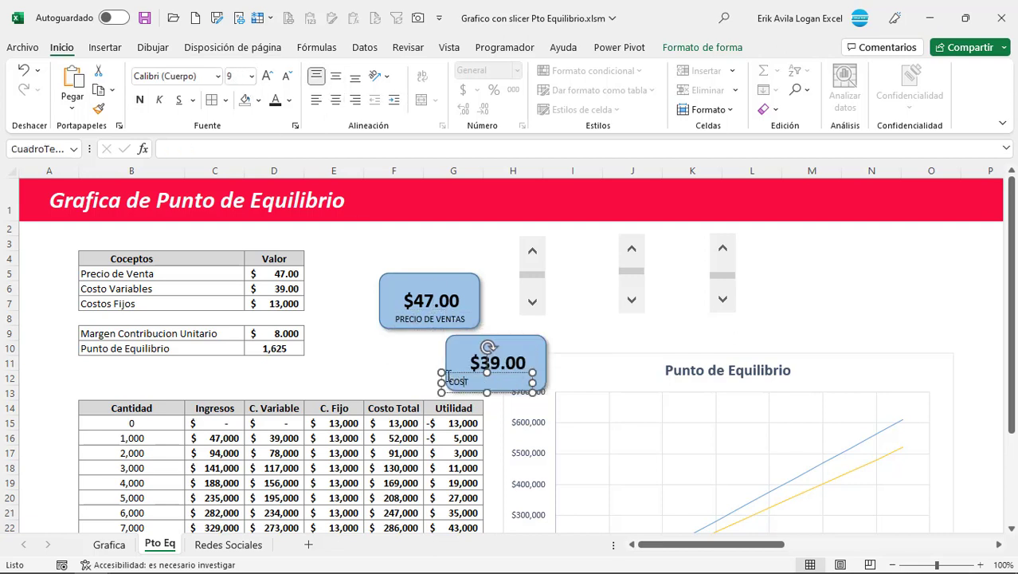
text(O VARIABLE)
click(494, 341)
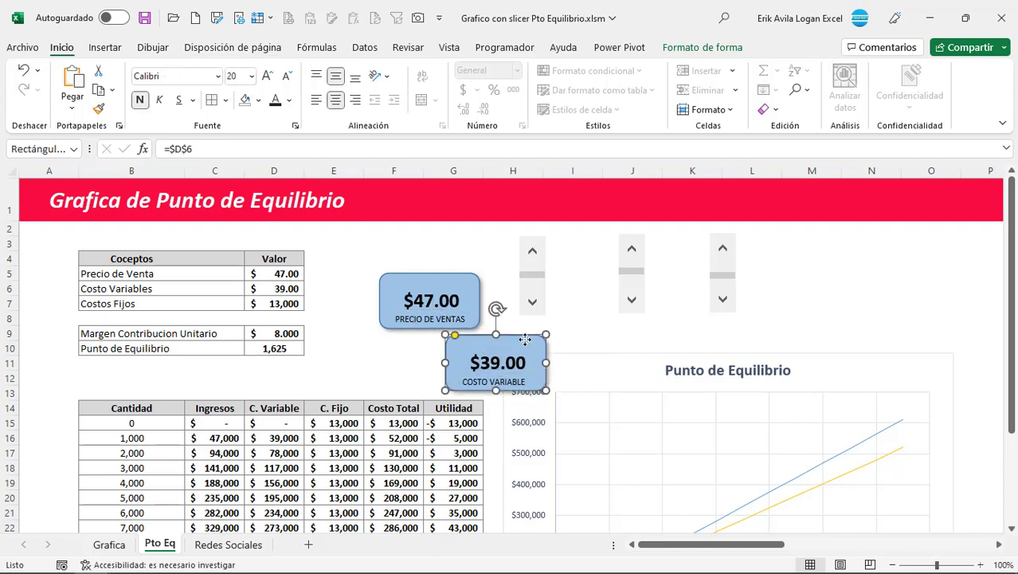
ctrl+drag(494, 342, 366, 361)
click(275, 149)
text(=)
click(279, 303)
key(Return)
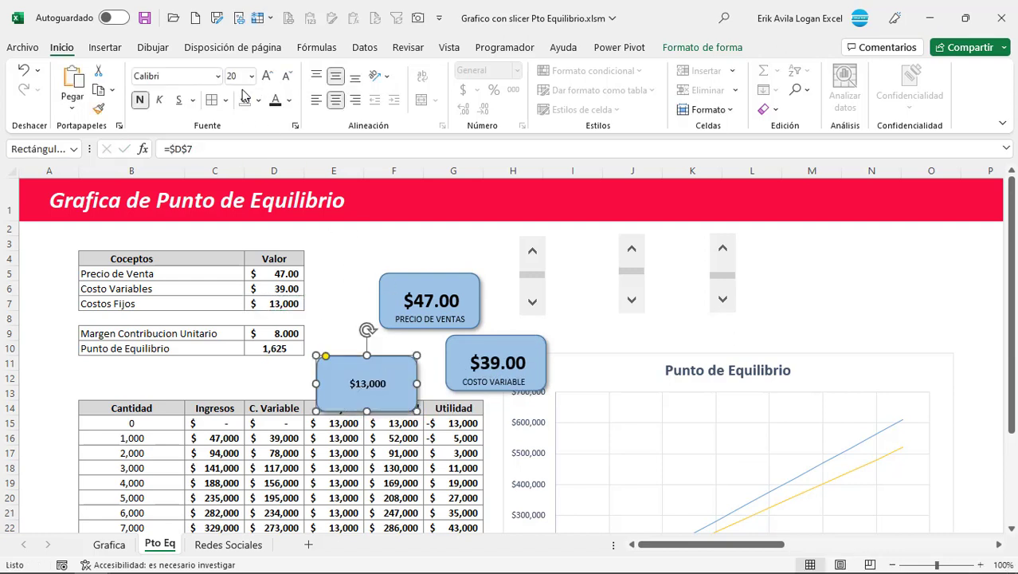
Step: Enlarge the $13,000 text, relabel it a centred COSTO FIJO, and copy the card rightward
click(494, 363)
click(366, 383)
click(326, 400)
text(COSTO FIJO)
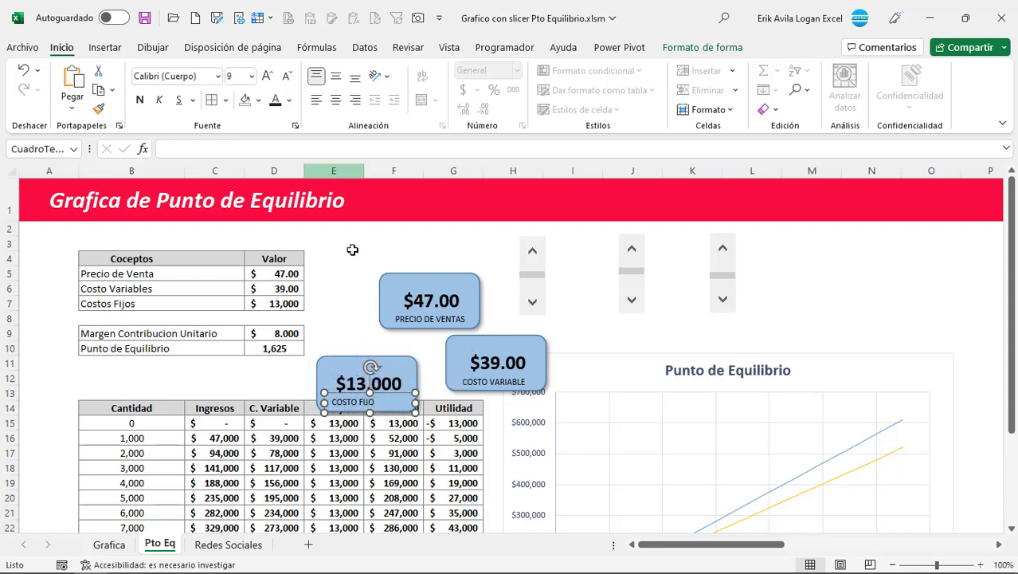
click(335, 99)
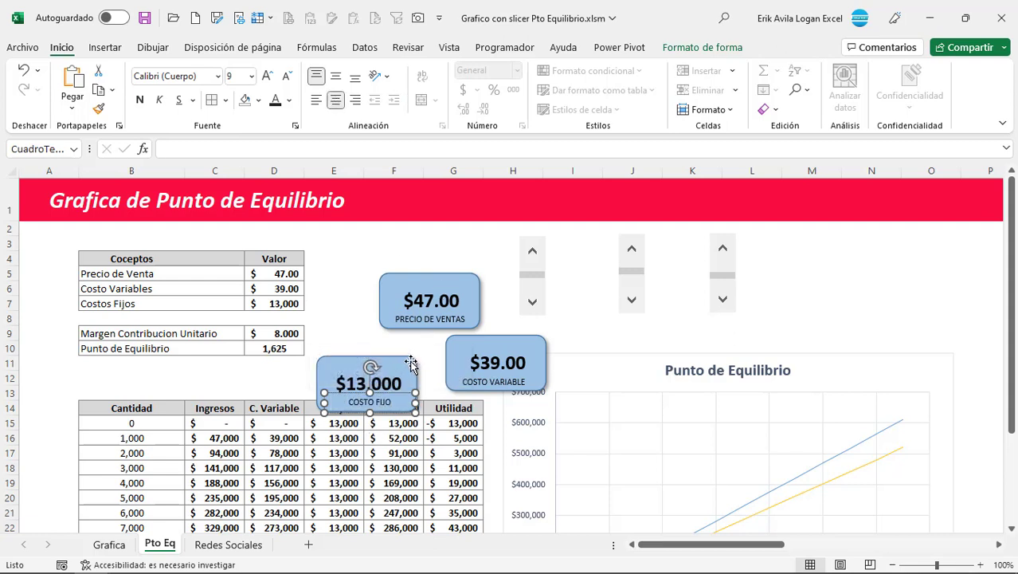
drag(411, 364, 664, 378)
Step: Link the copied card to D10 so it shows 1,625, with text size 24
click(274, 348)
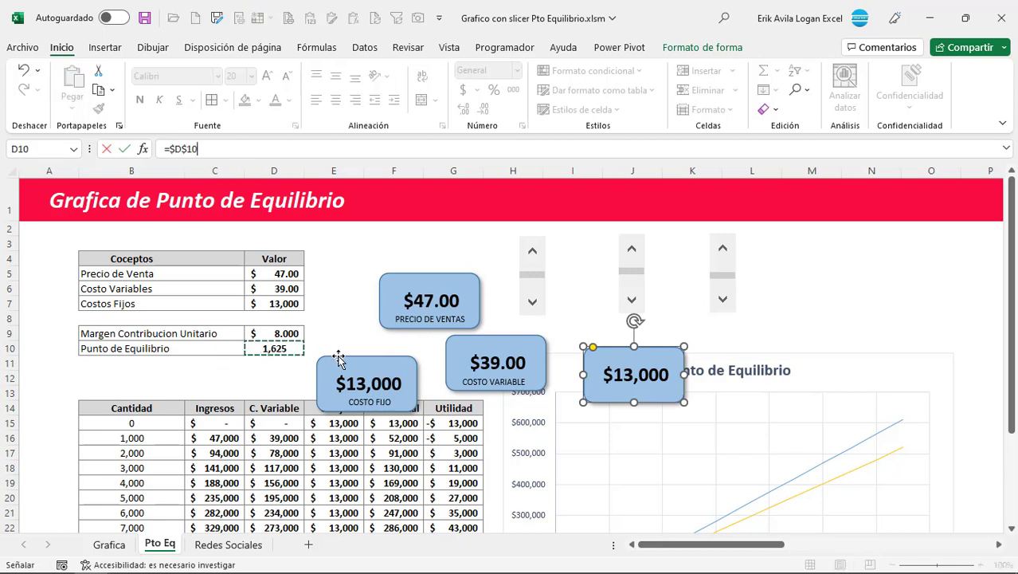
key(Return)
key(Escape)
click(634, 375)
click(237, 75)
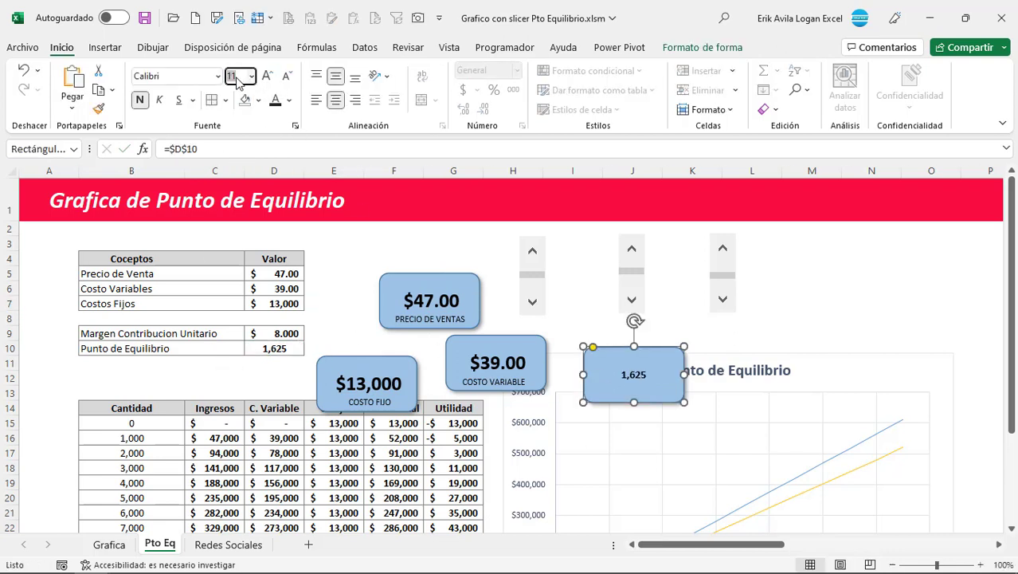
text(24)
key(Return)
Step: Label the 1,625 card PUNTO EQUILIBRIO and fill it orange
mouse_move(369, 402)
mouse_down()
mouse_move(659, 411)
mouse_move(667, 387)
mouse_move(555, 396)
mouse_up()
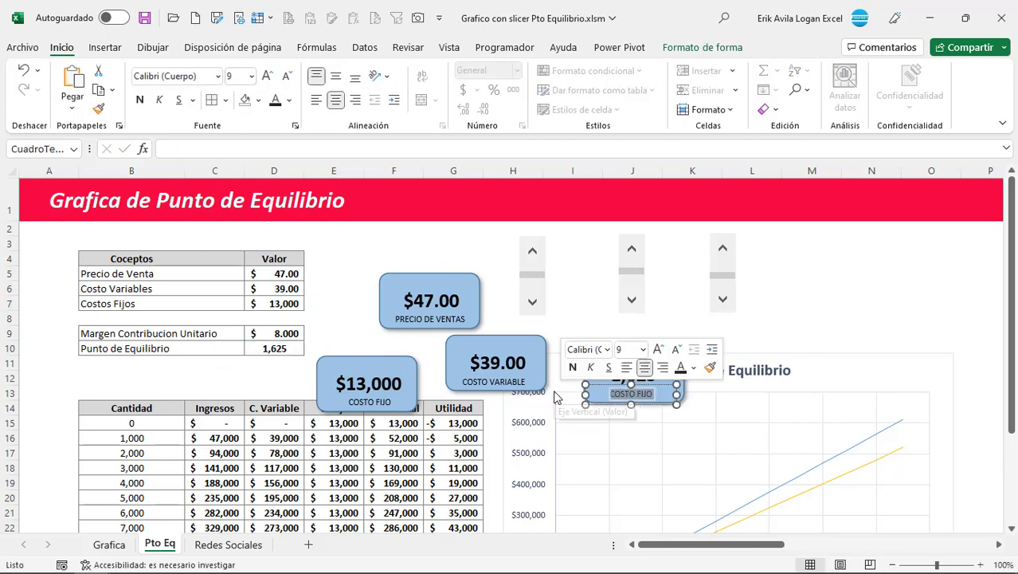
text(PUNTO)
click(594, 374)
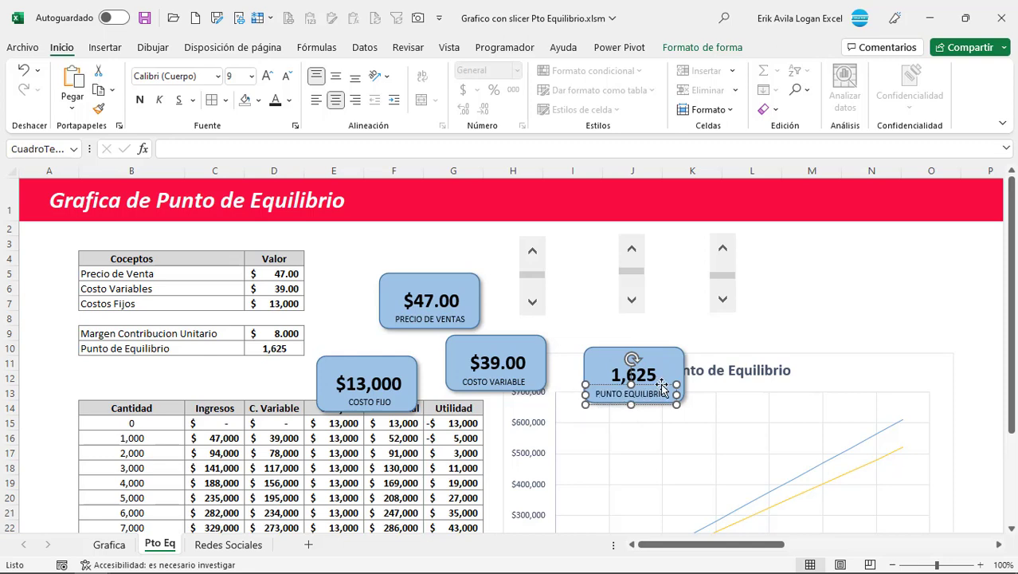
click(258, 100)
click(269, 262)
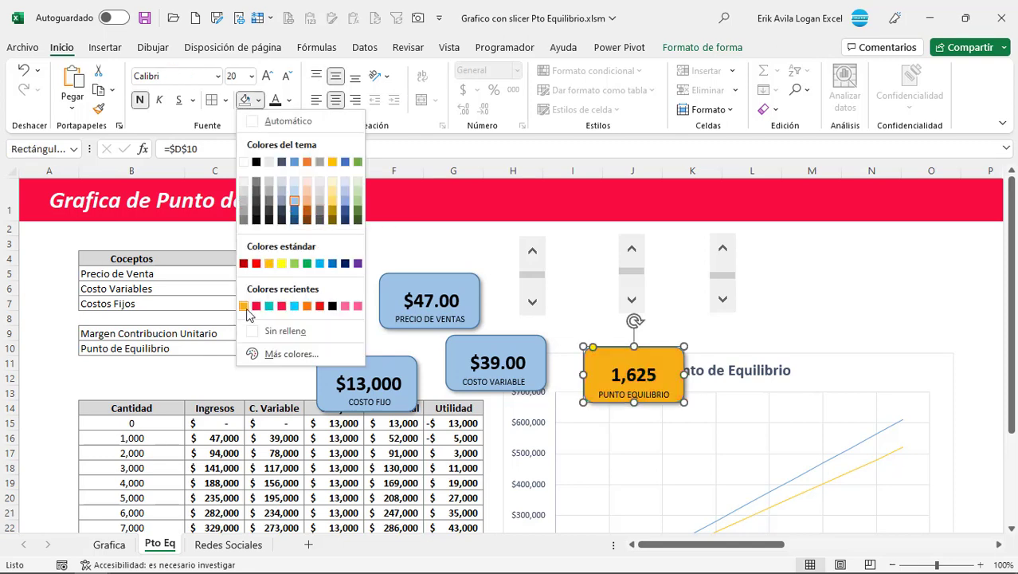
click(368, 382)
key(Escape)
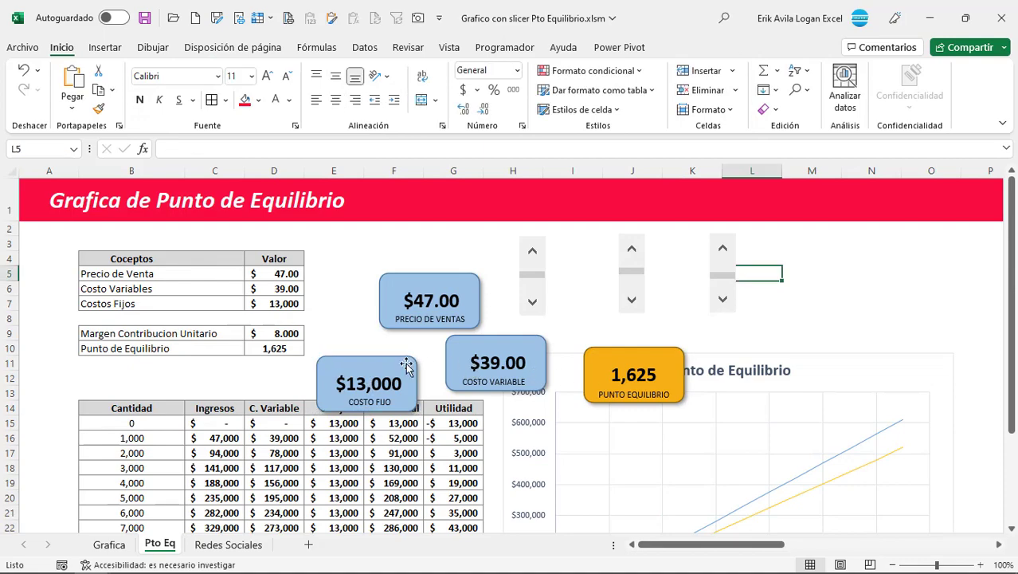
Step: Move the break-even chart down to rows 33–54 and enlarge it
click(109, 544)
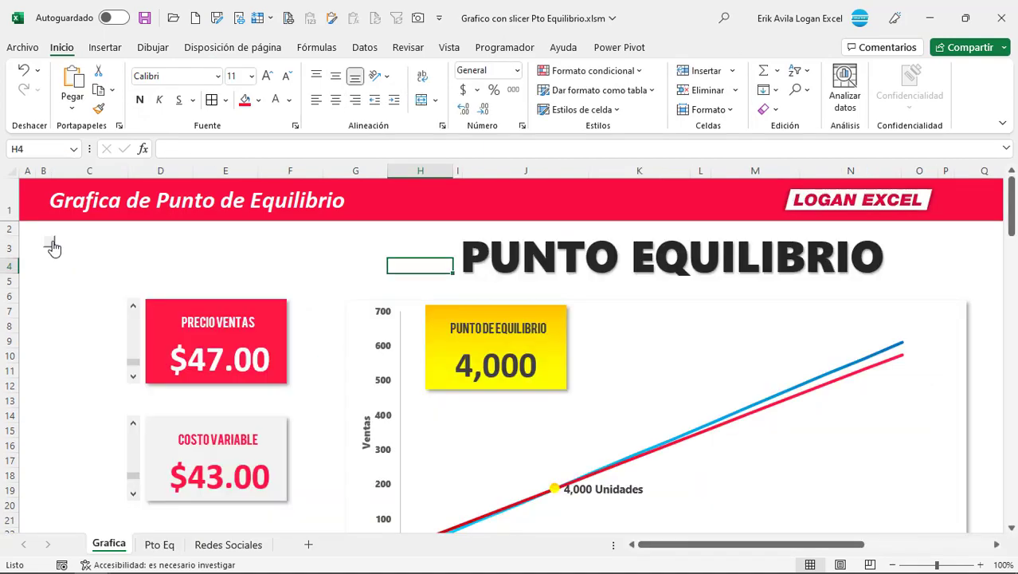
key(ctrl+shift+F1)
key(ctrl+Page_Down)
drag(523, 323, 814, 223)
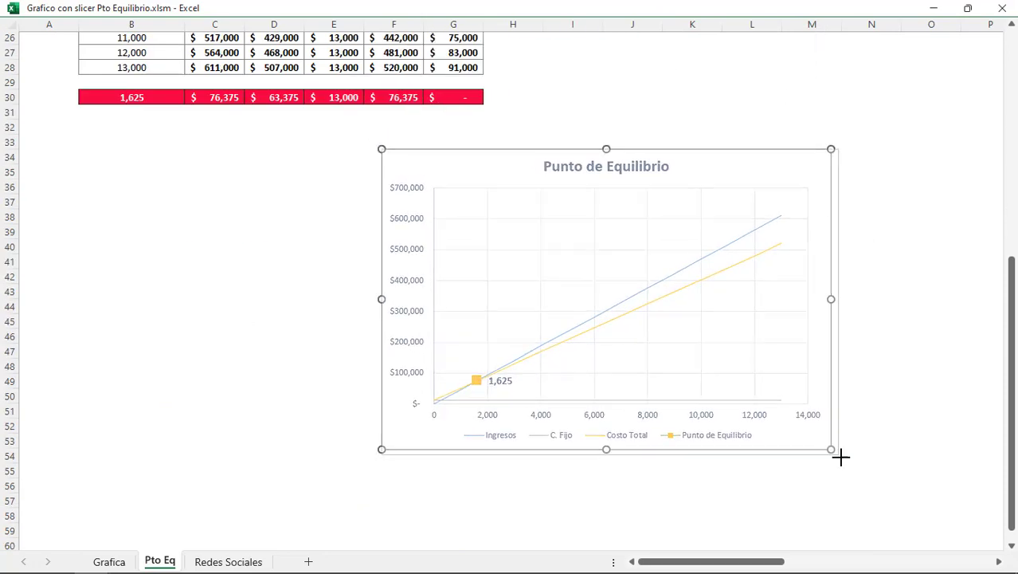
drag(841, 455, 936, 509)
Step: Rearrange the value cards, placing the COSTO VARIABLE card below the $47.00 card
scroll(425, 182, up, 8)
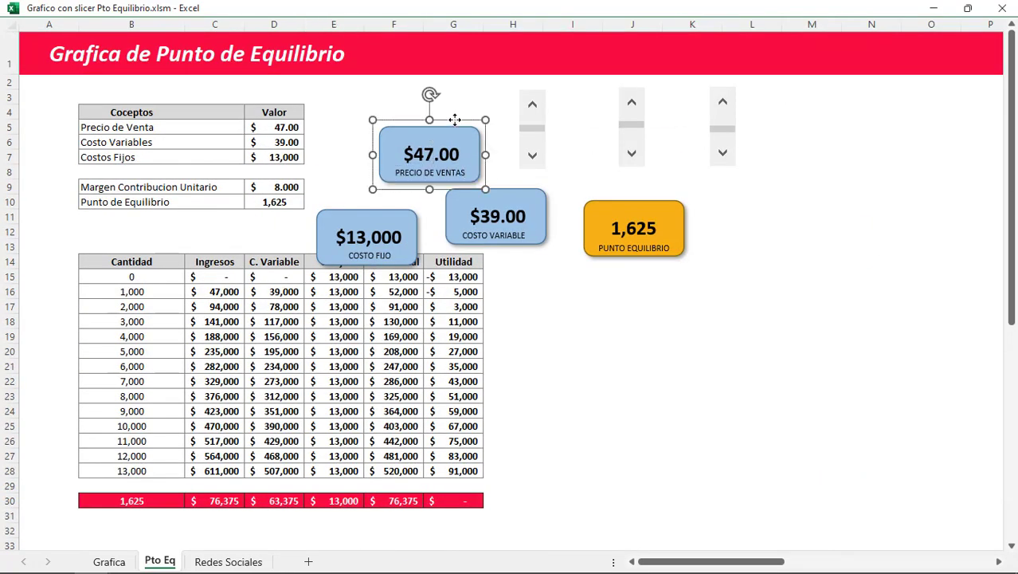
drag(425, 182, 169, 456)
drag(545, 54, 229, 407)
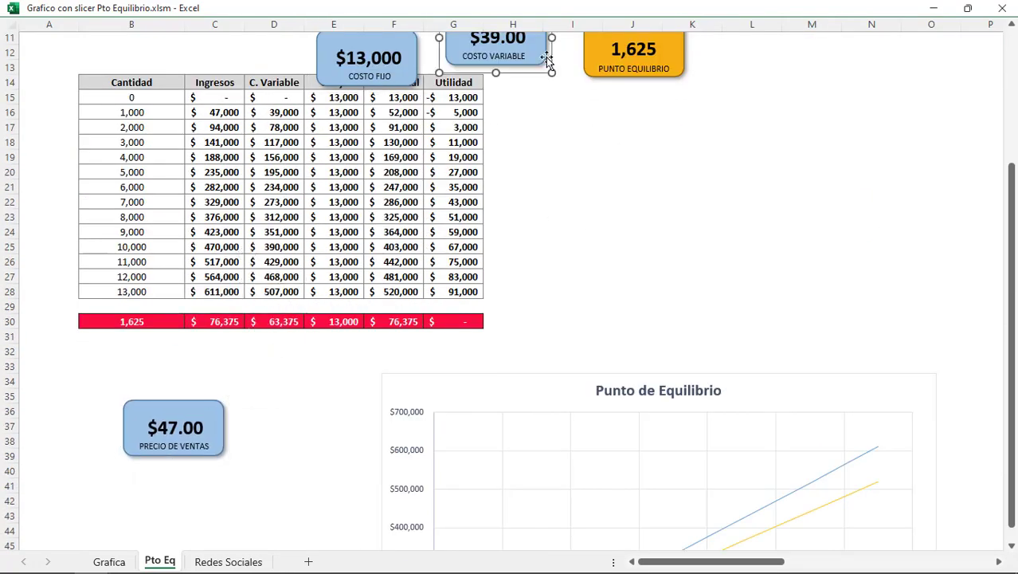
scroll(229, 406, up, 5)
drag(373, 149, 231, 350)
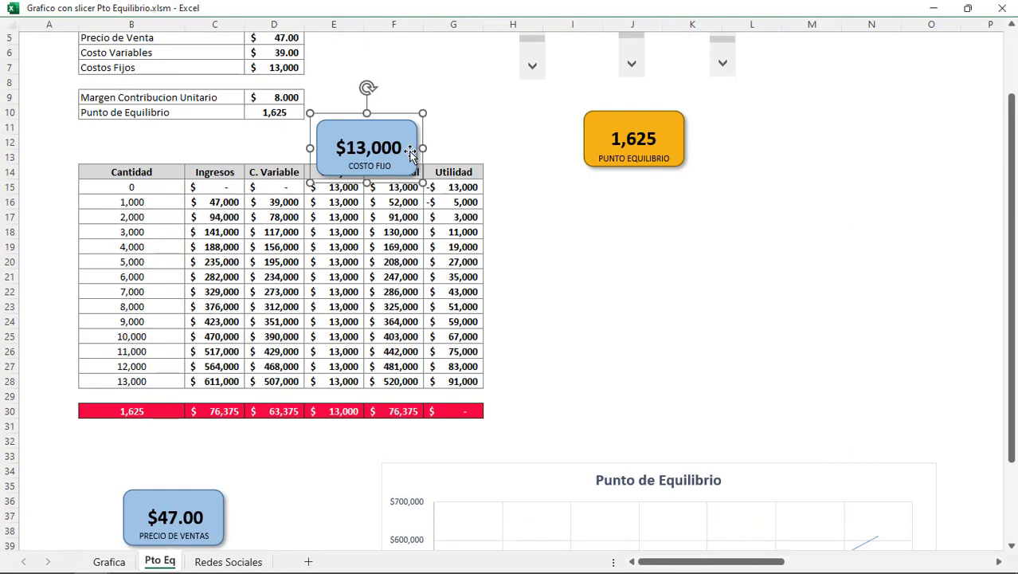
scroll(686, 143, up, 8)
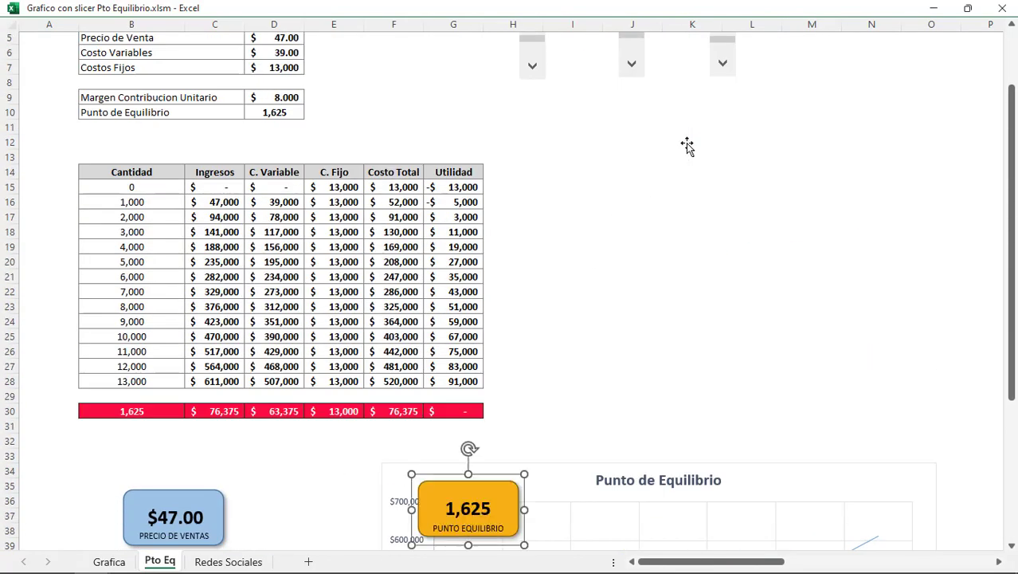
scroll(686, 142, down, 5)
drag(471, 287, 519, 329)
scroll(541, 341, down, 3)
Step: Adjust the break-even chart and place the 1,625 break-even card on it
click(541, 341)
drag(382, 282, 291, 280)
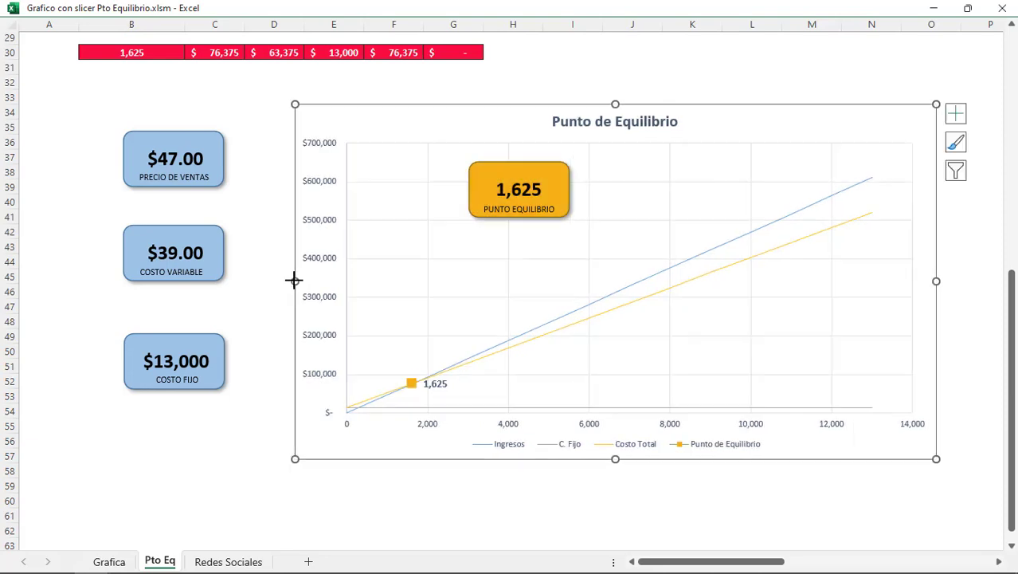
scroll(478, 239, up, 1)
click(562, 209)
drag(562, 209, 484, 200)
click(629, 111)
scroll(593, 140, up, 8)
scroll(593, 139, up, 1)
Step: Move the first spin button beside the PRECIO DE VENTAS card
right_click(542, 124)
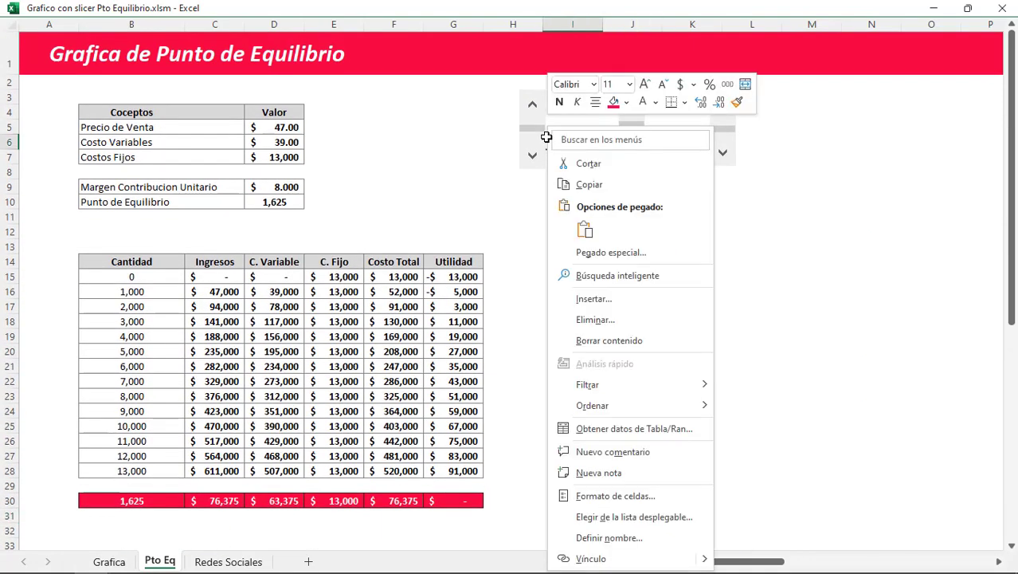
right_click(641, 121)
key(Escape)
ctrl+click(544, 116)
drag(545, 116, 98, 424)
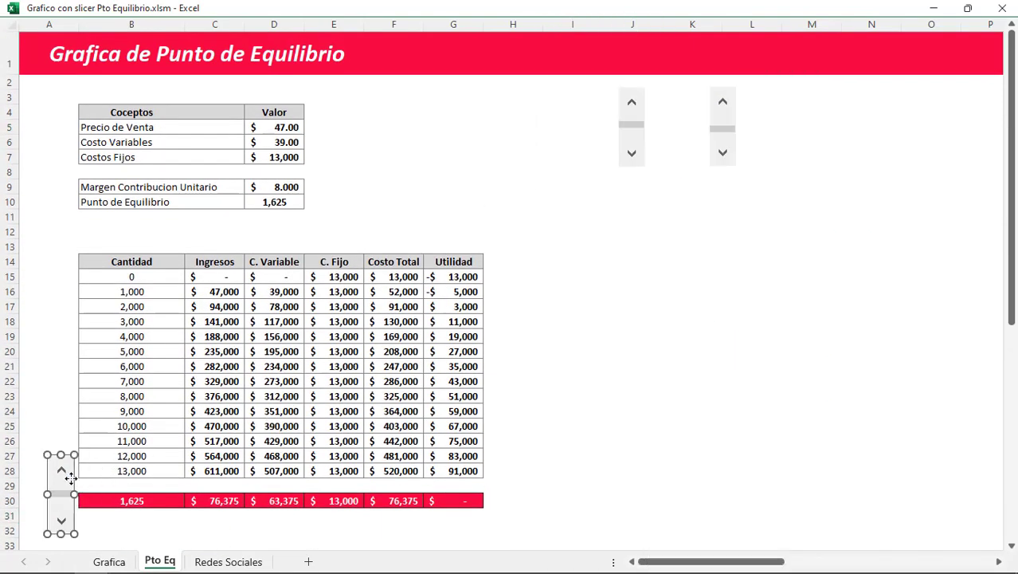
scroll(638, 191, up, 5)
Step: Move the second spin button beside the COSTO VARIABLE card
click(645, 142)
ctrl+click(646, 142)
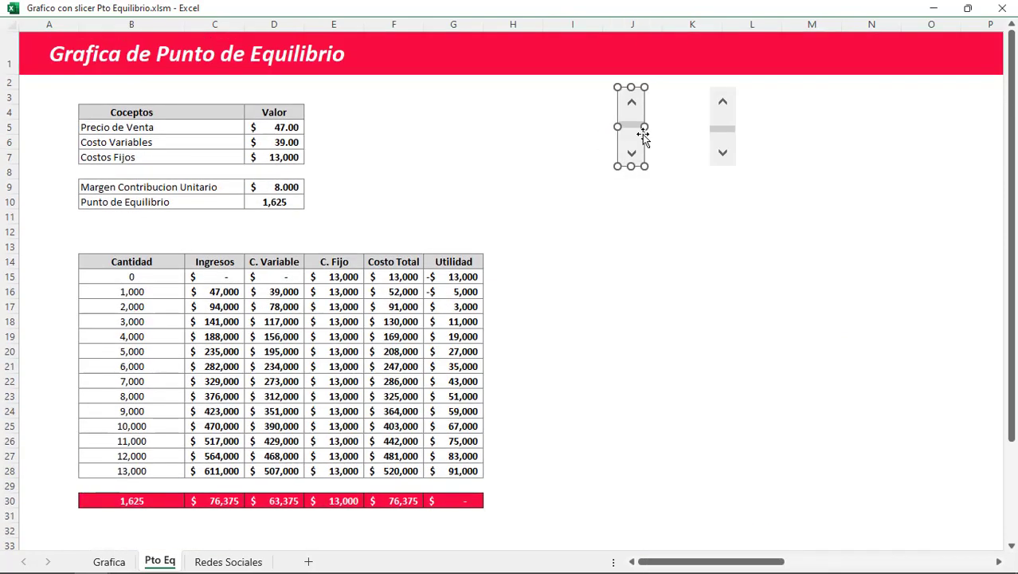
drag(645, 142, 166, 330)
scroll(166, 319, down, 7)
drag(172, 160, 110, 359)
scroll(734, 130, up, 7)
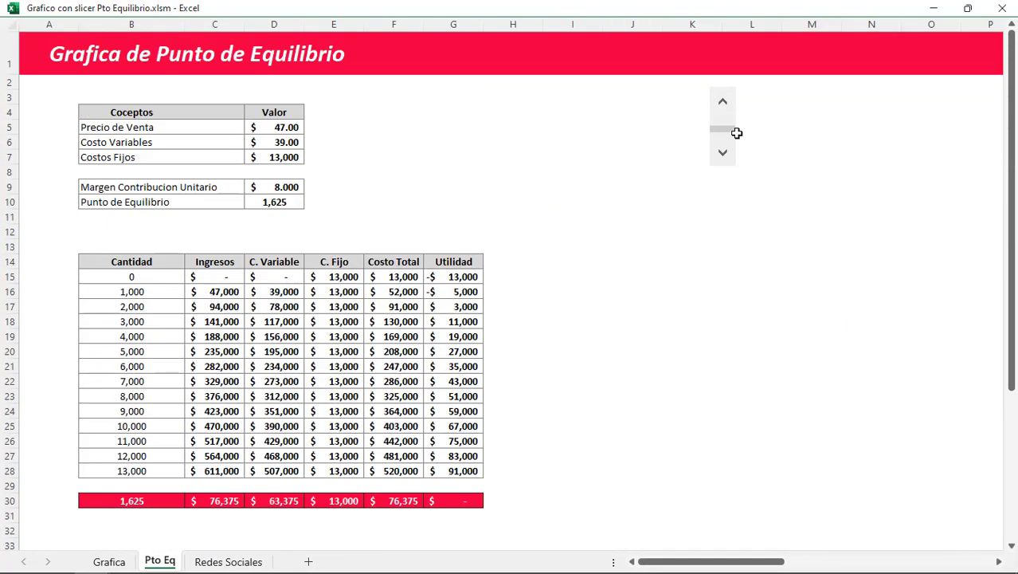
Step: Place the last spin button beside the COSTO FIJO card and deselect it
ctrl+click(739, 113)
drag(738, 113, 284, 337)
scroll(284, 337, down, 9)
drag(266, 284, 98, 379)
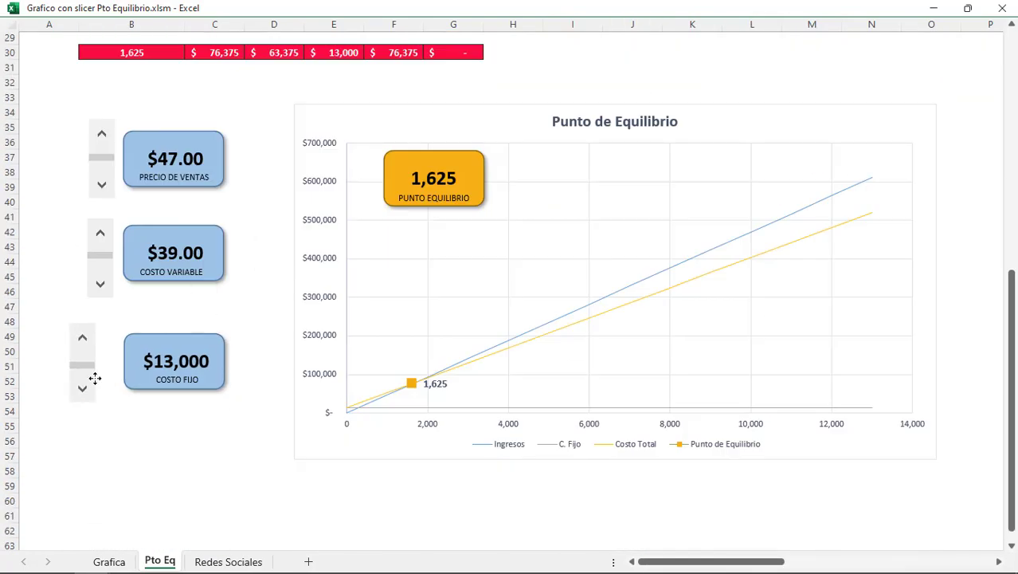
click(250, 291)
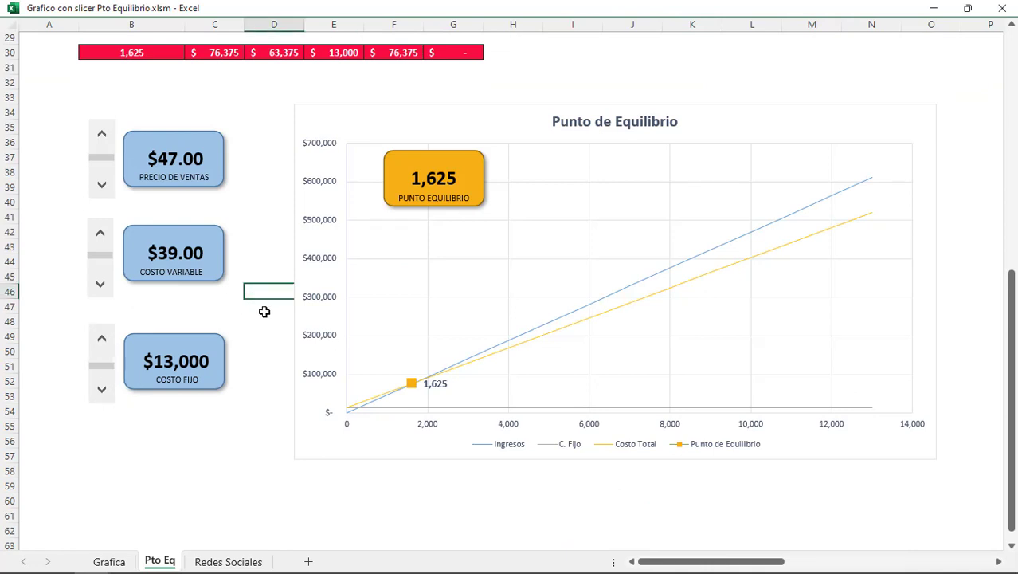
Step: Step the sale price to $48 and back to $47, then raise fixed cost to $18,000
scroll(265, 311, up, 1)
scroll(264, 313, down, 1)
click(102, 189)
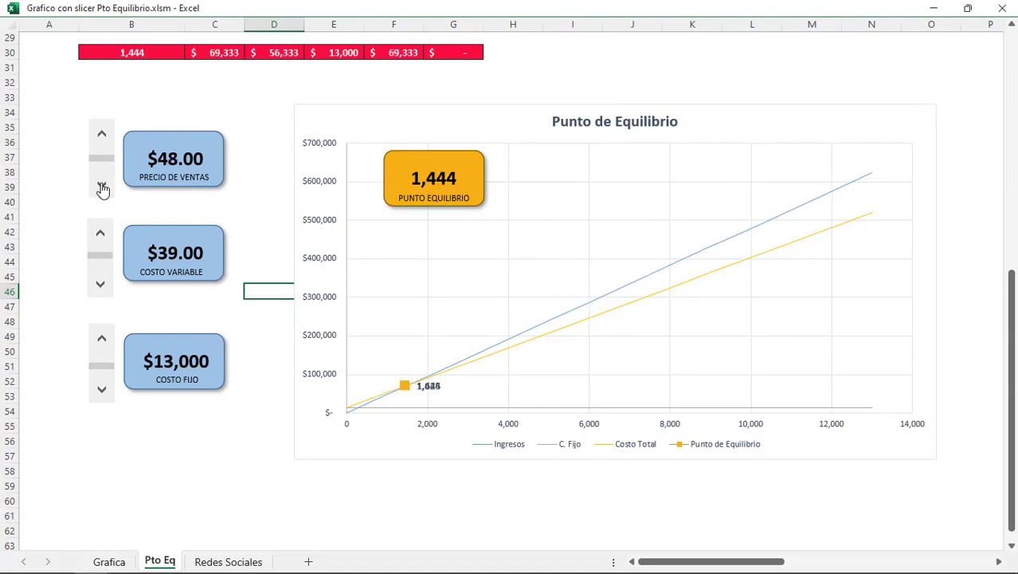
click(100, 137)
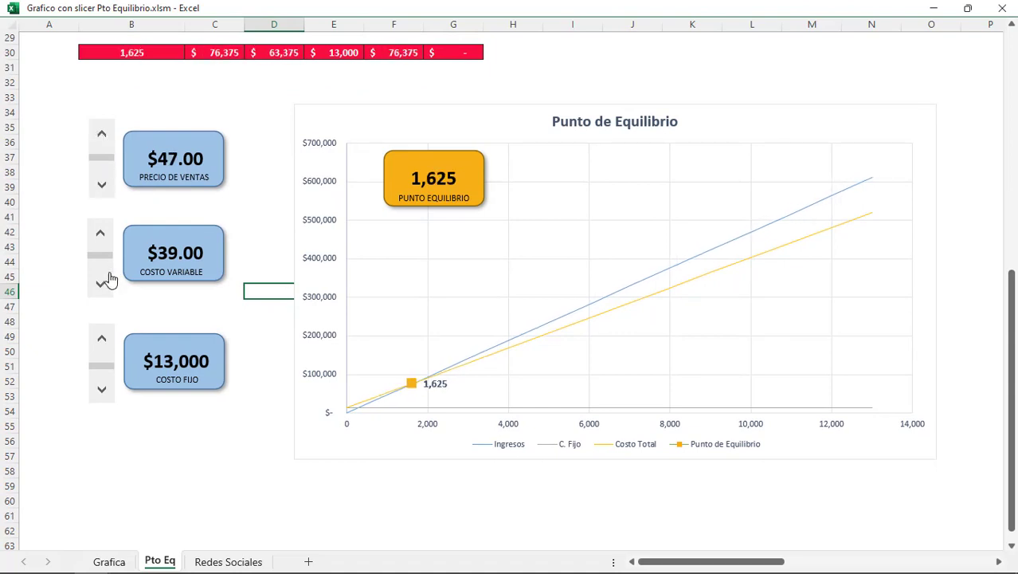
double_click(102, 390)
click(102, 392)
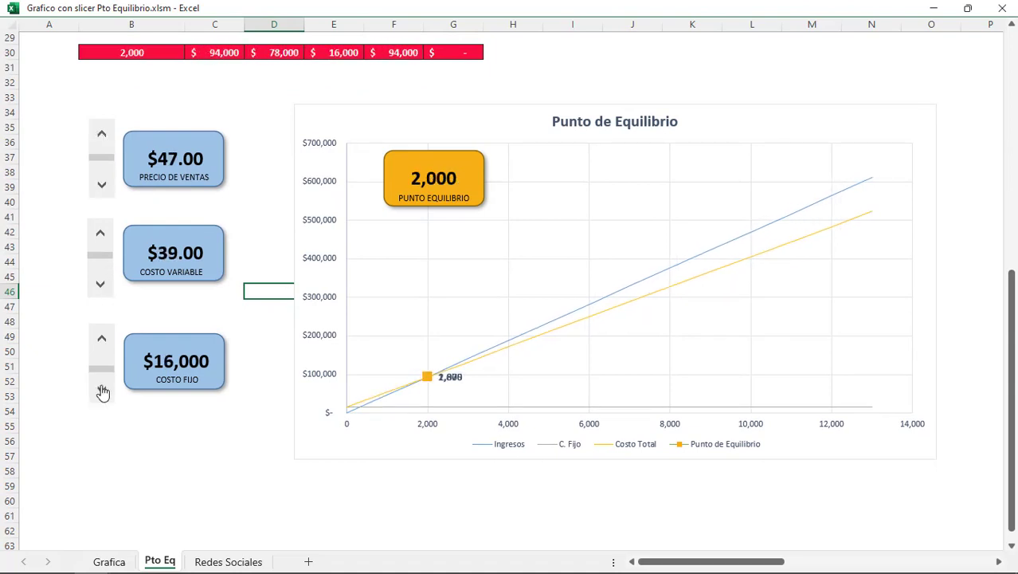
click(102, 390)
click(102, 388)
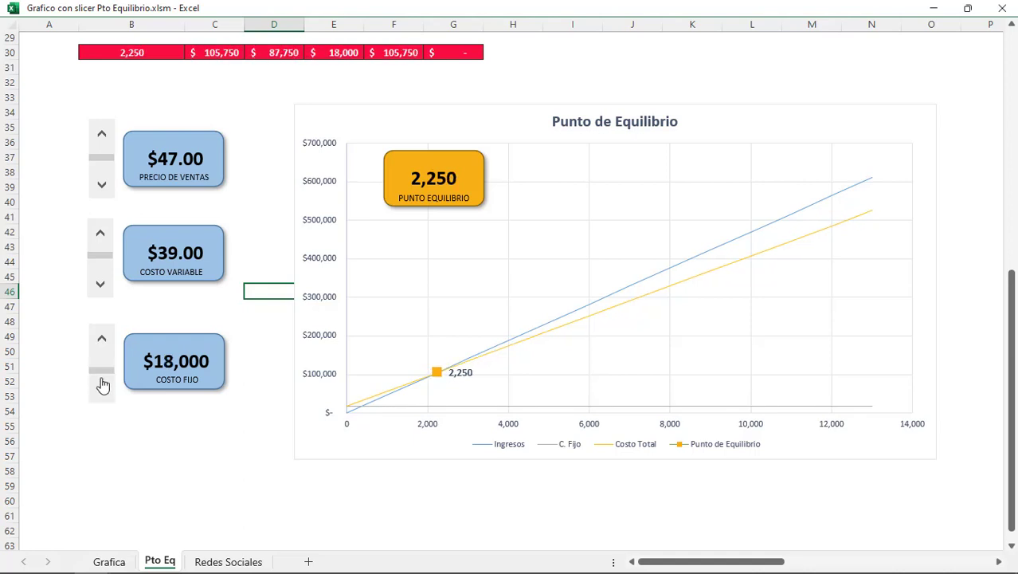
Step: Push fixed cost to $20,000 and back to $18,000, toggling variable cost between $40 and $41
click(102, 390)
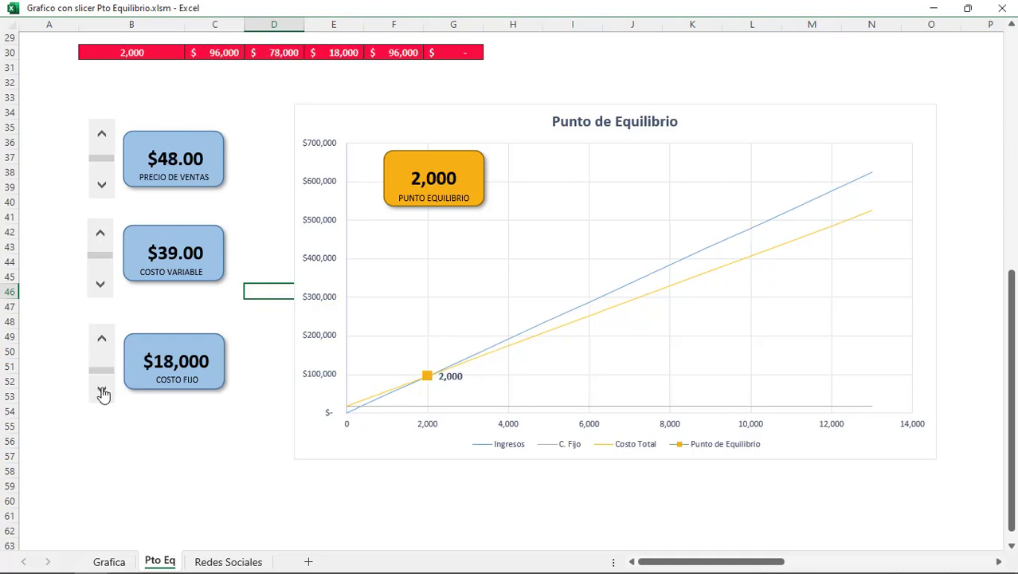
click(102, 391)
click(102, 390)
click(101, 283)
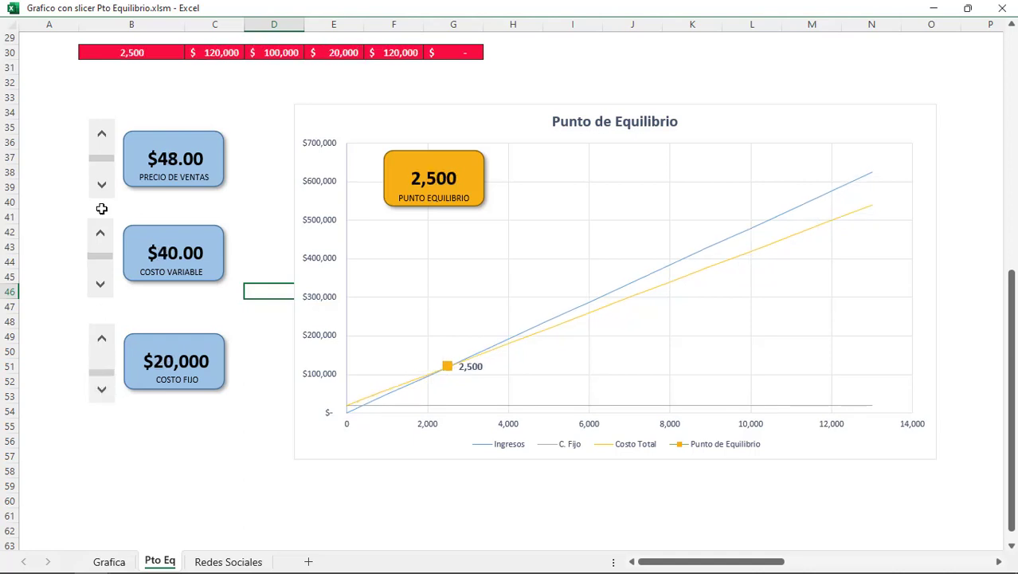
click(102, 188)
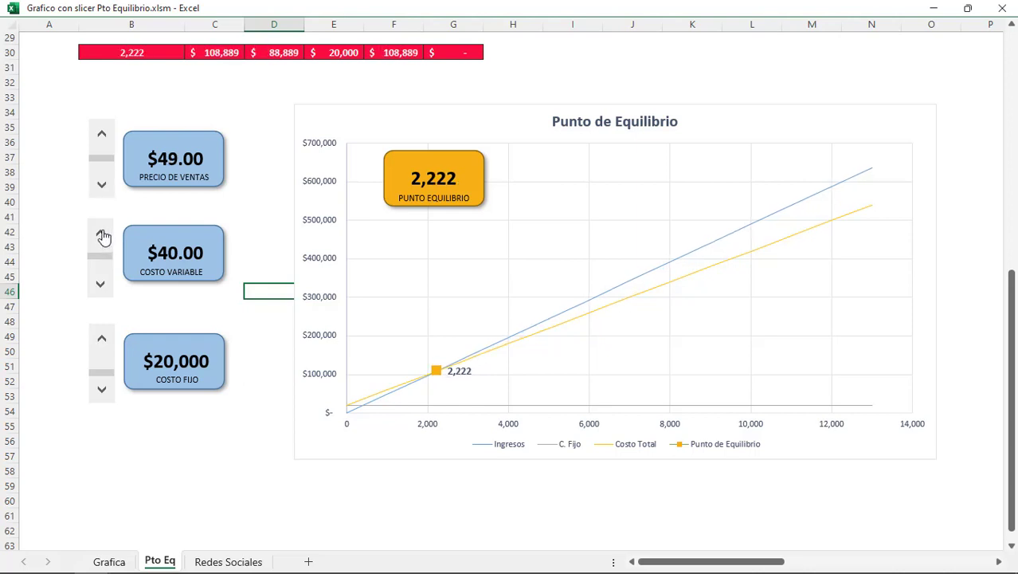
click(102, 236)
click(101, 283)
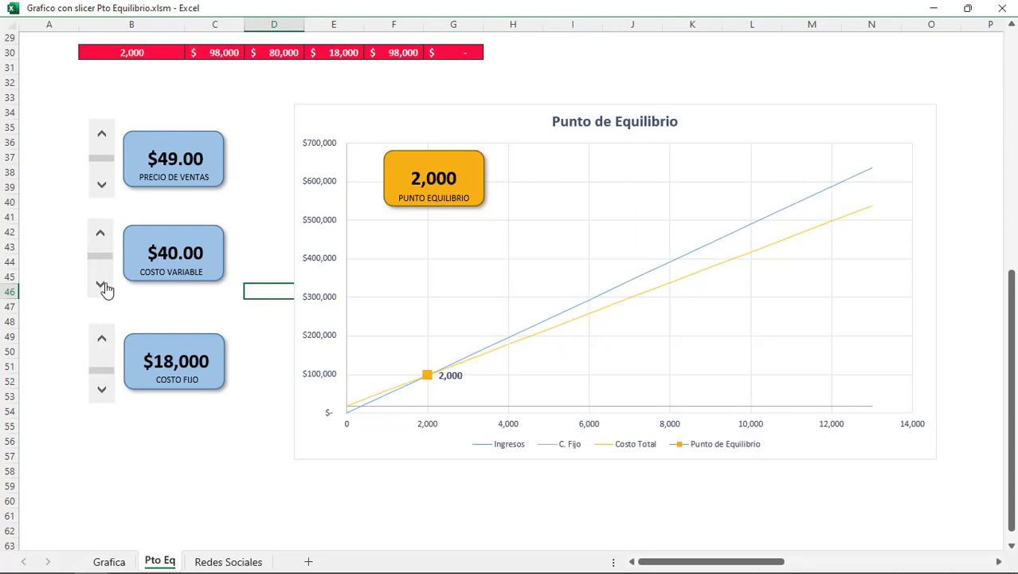
click(102, 285)
click(102, 236)
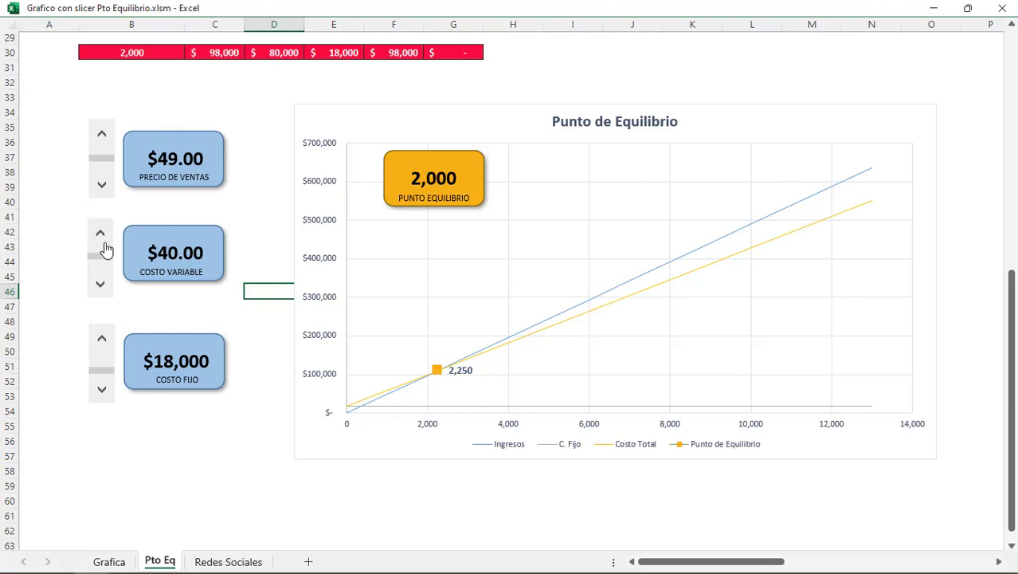
click(102, 288)
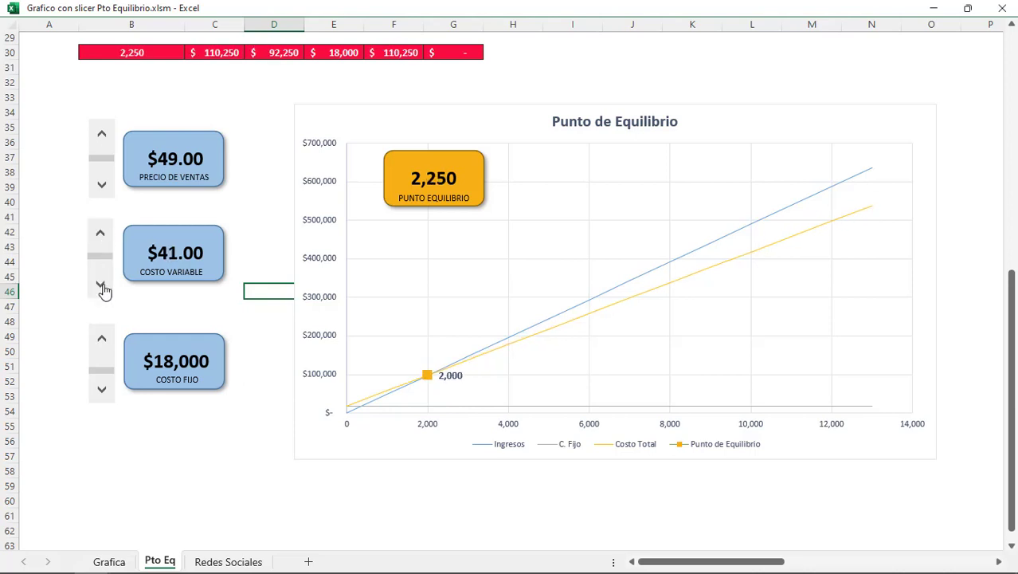
click(102, 236)
Step: Toggle price between $49 and $50, variable cost $38–$40, and fixed cost $18,000–$19,000
click(102, 185)
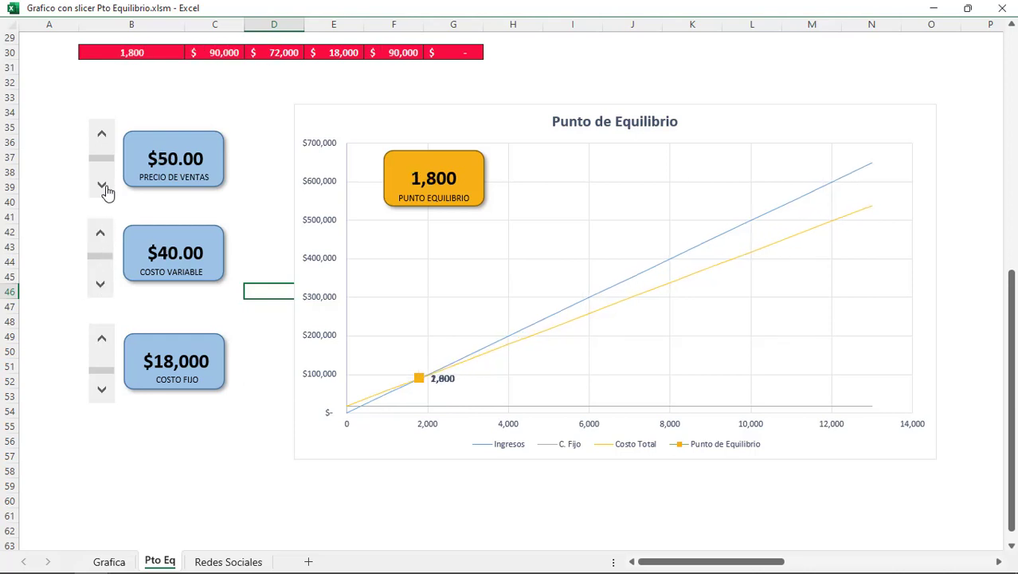
click(106, 139)
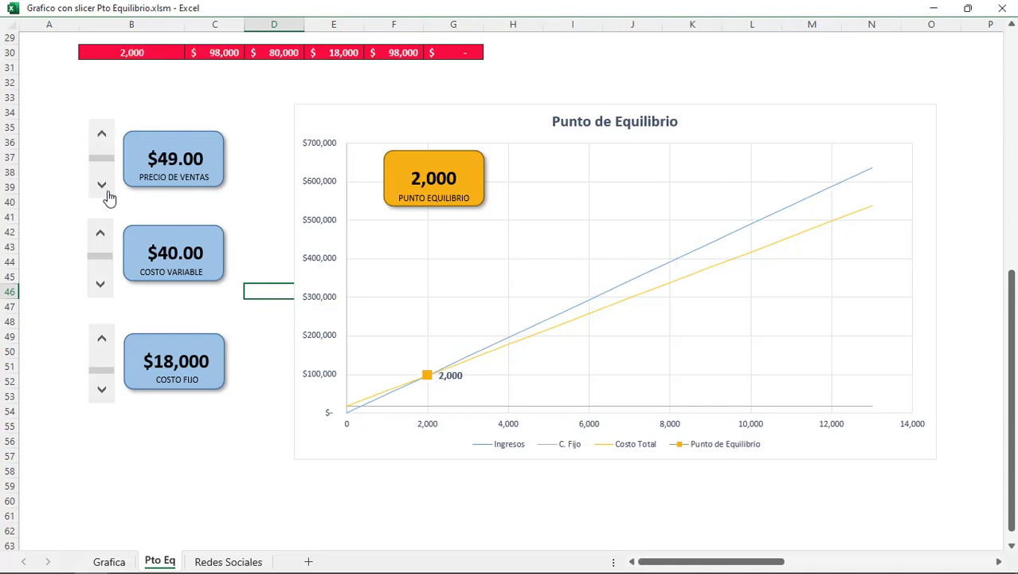
click(102, 238)
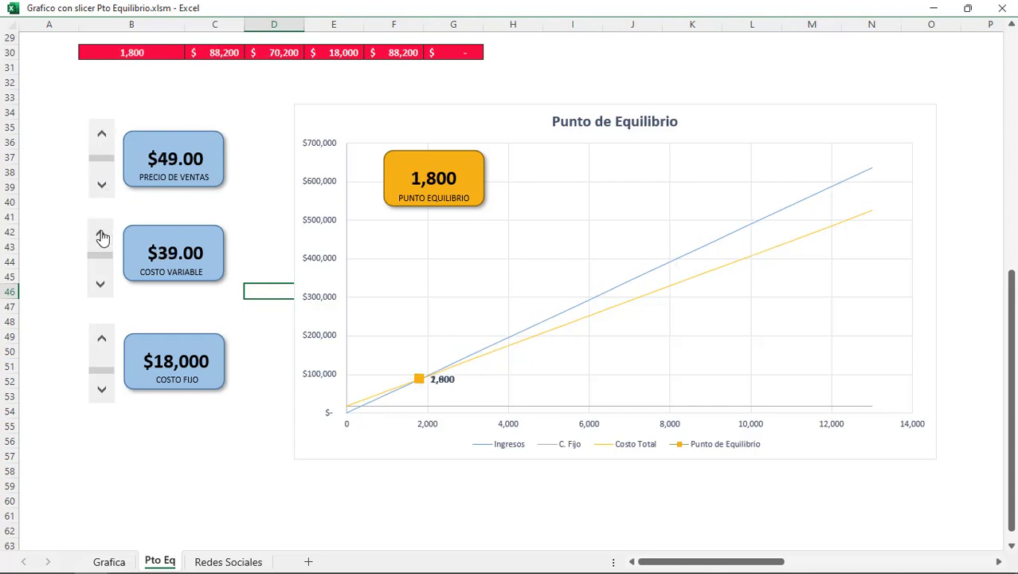
click(102, 276)
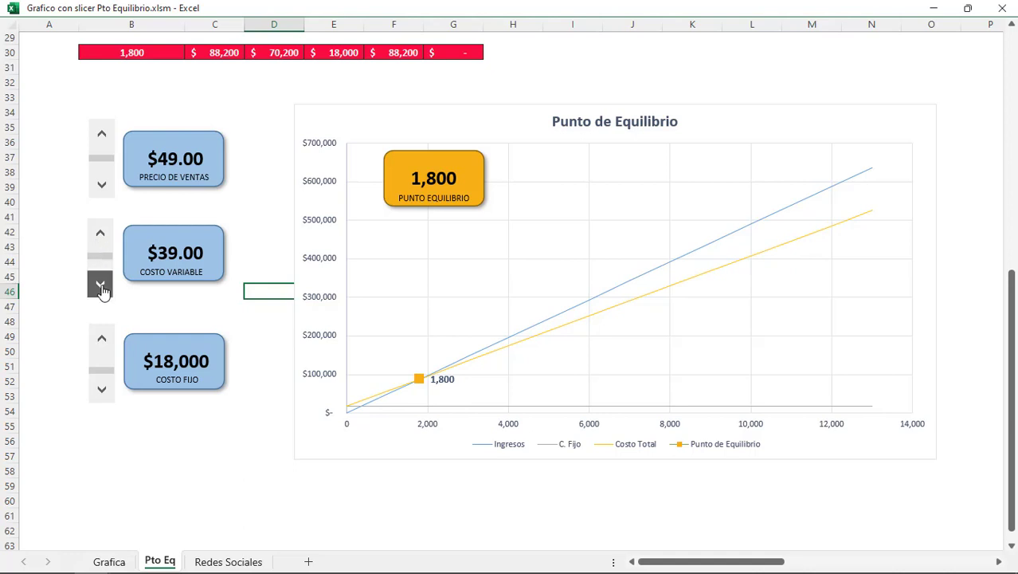
click(102, 237)
click(102, 188)
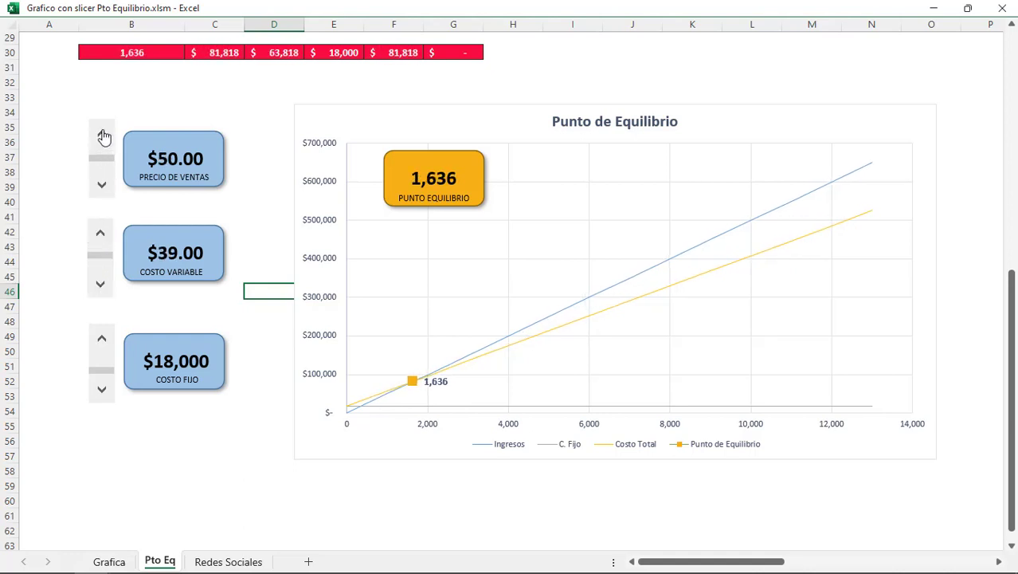
click(102, 134)
click(103, 236)
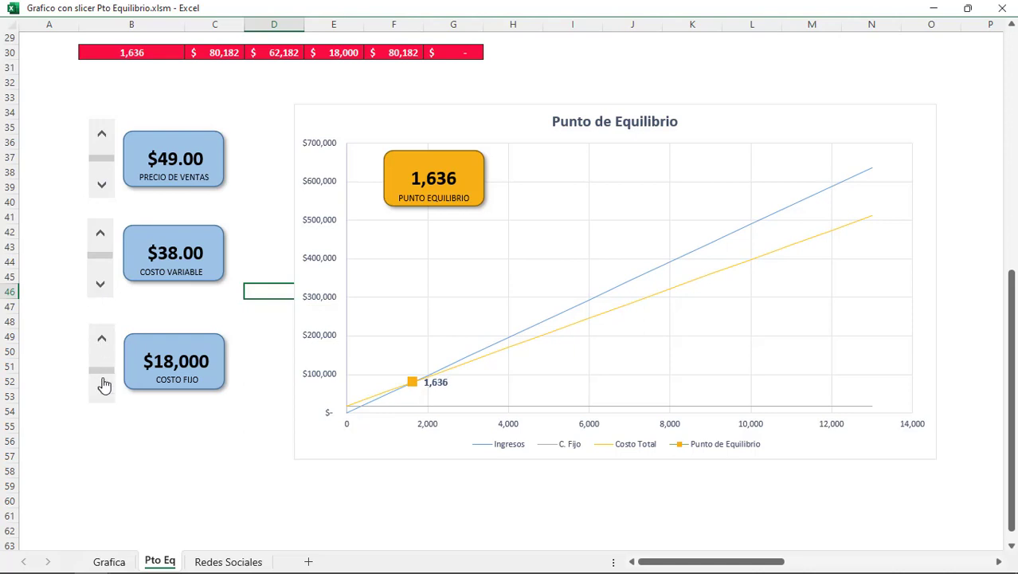
click(101, 337)
click(101, 389)
click(101, 285)
Step: Set price to $50 and test variable cost $38–$40 and fixed cost $17,000–$18,000
click(102, 186)
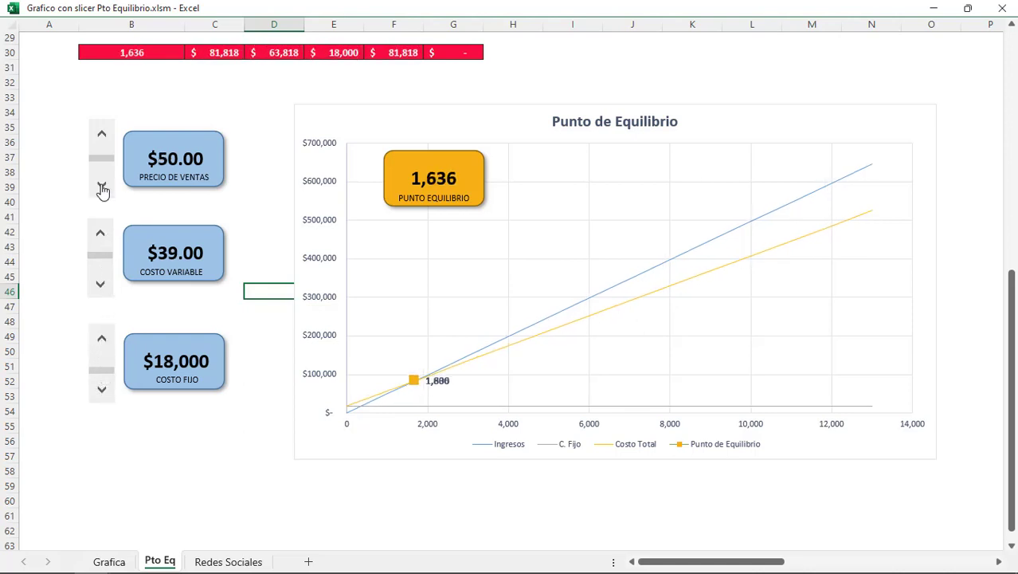
click(103, 136)
click(101, 186)
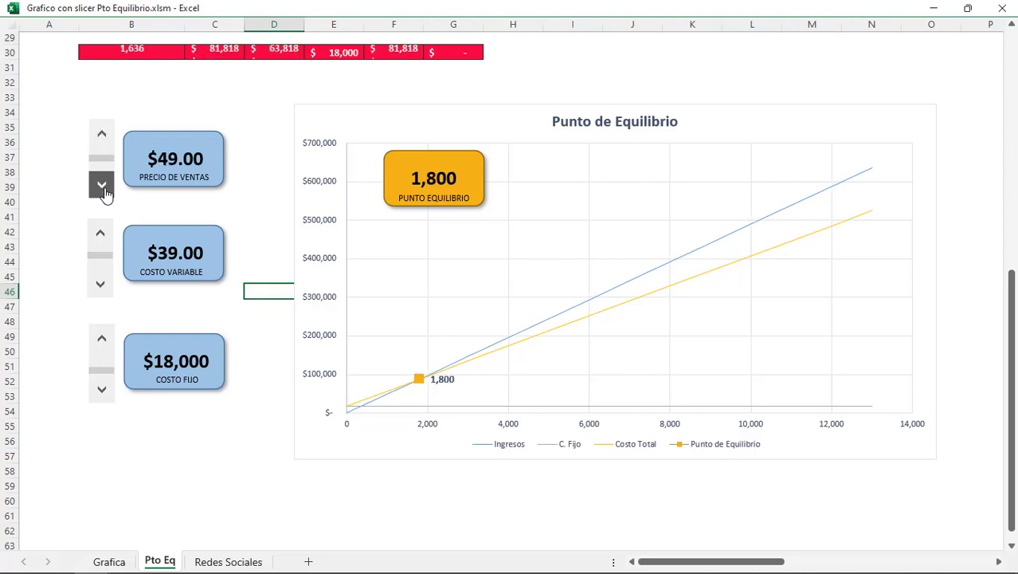
click(100, 233)
click(101, 285)
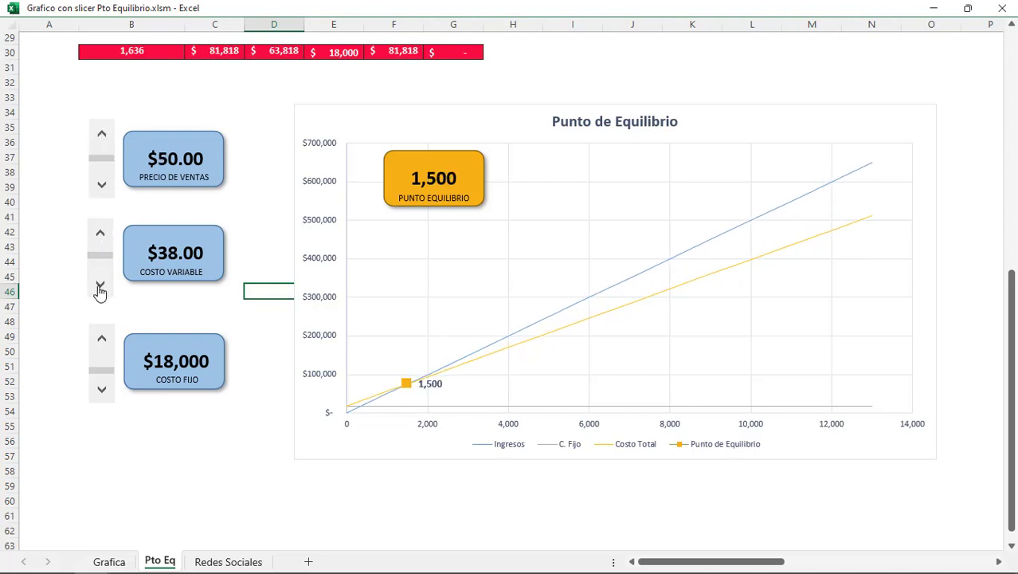
click(101, 338)
click(102, 391)
click(101, 283)
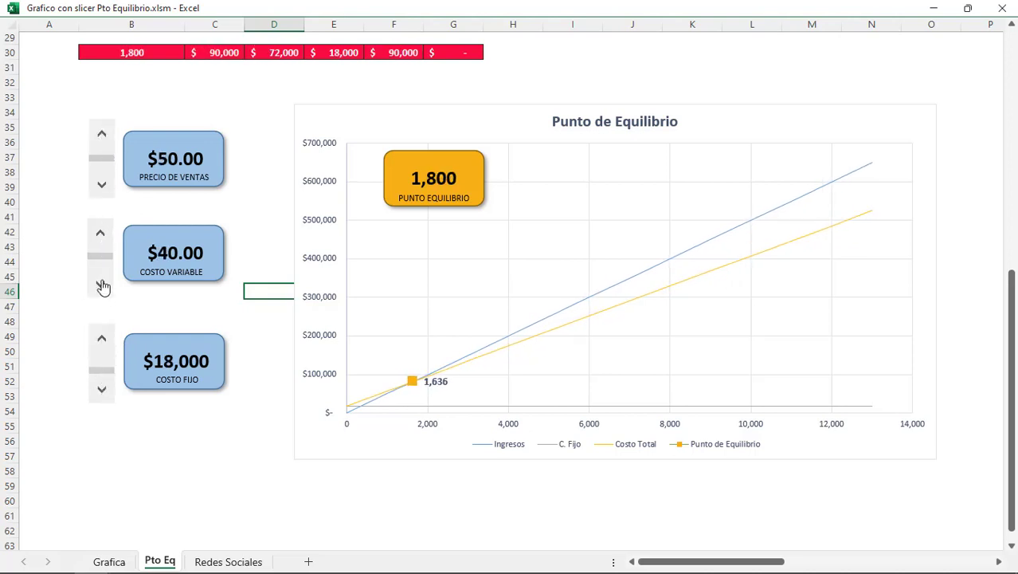
click(100, 233)
Step: Finish at price $51, variable cost $39 and fixed cost $18,000, giving break-even 1,500
click(101, 185)
click(101, 134)
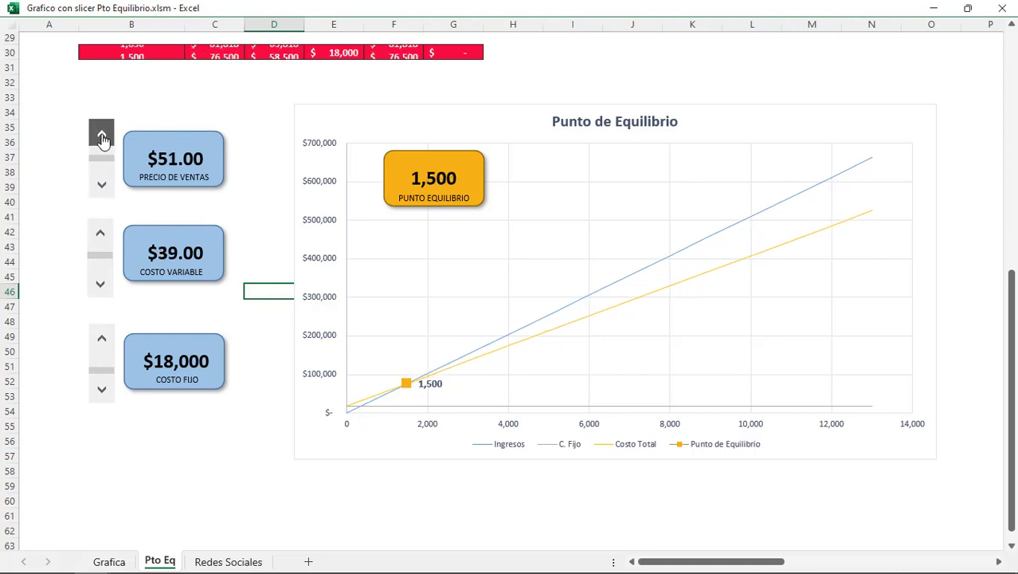
click(101, 185)
click(100, 234)
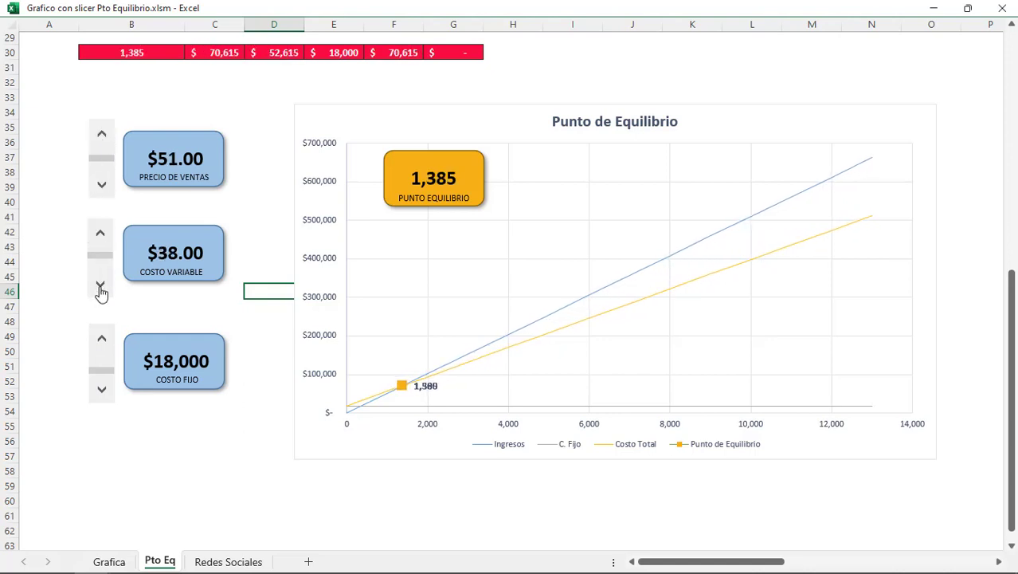
click(99, 285)
click(102, 339)
click(102, 393)
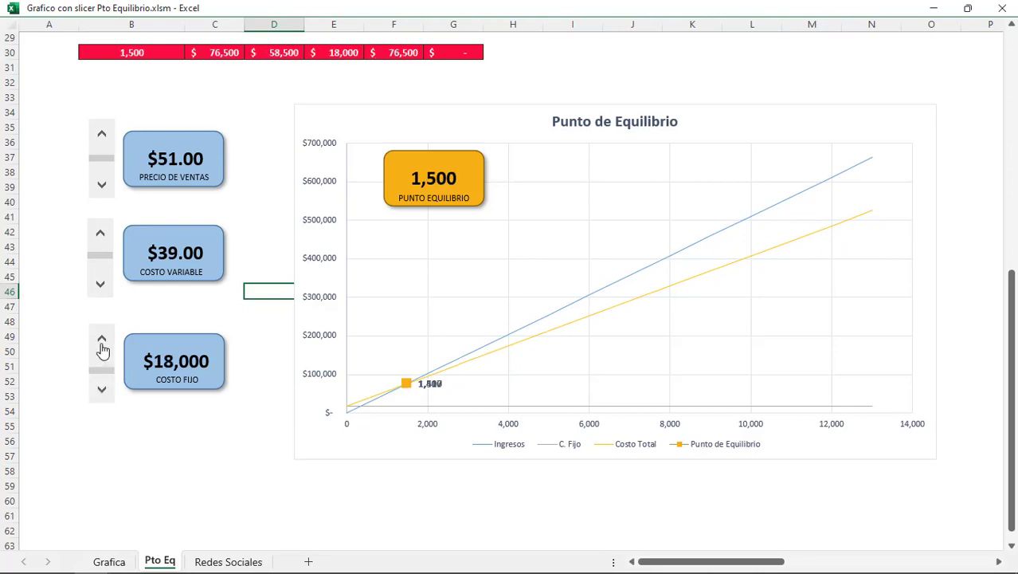